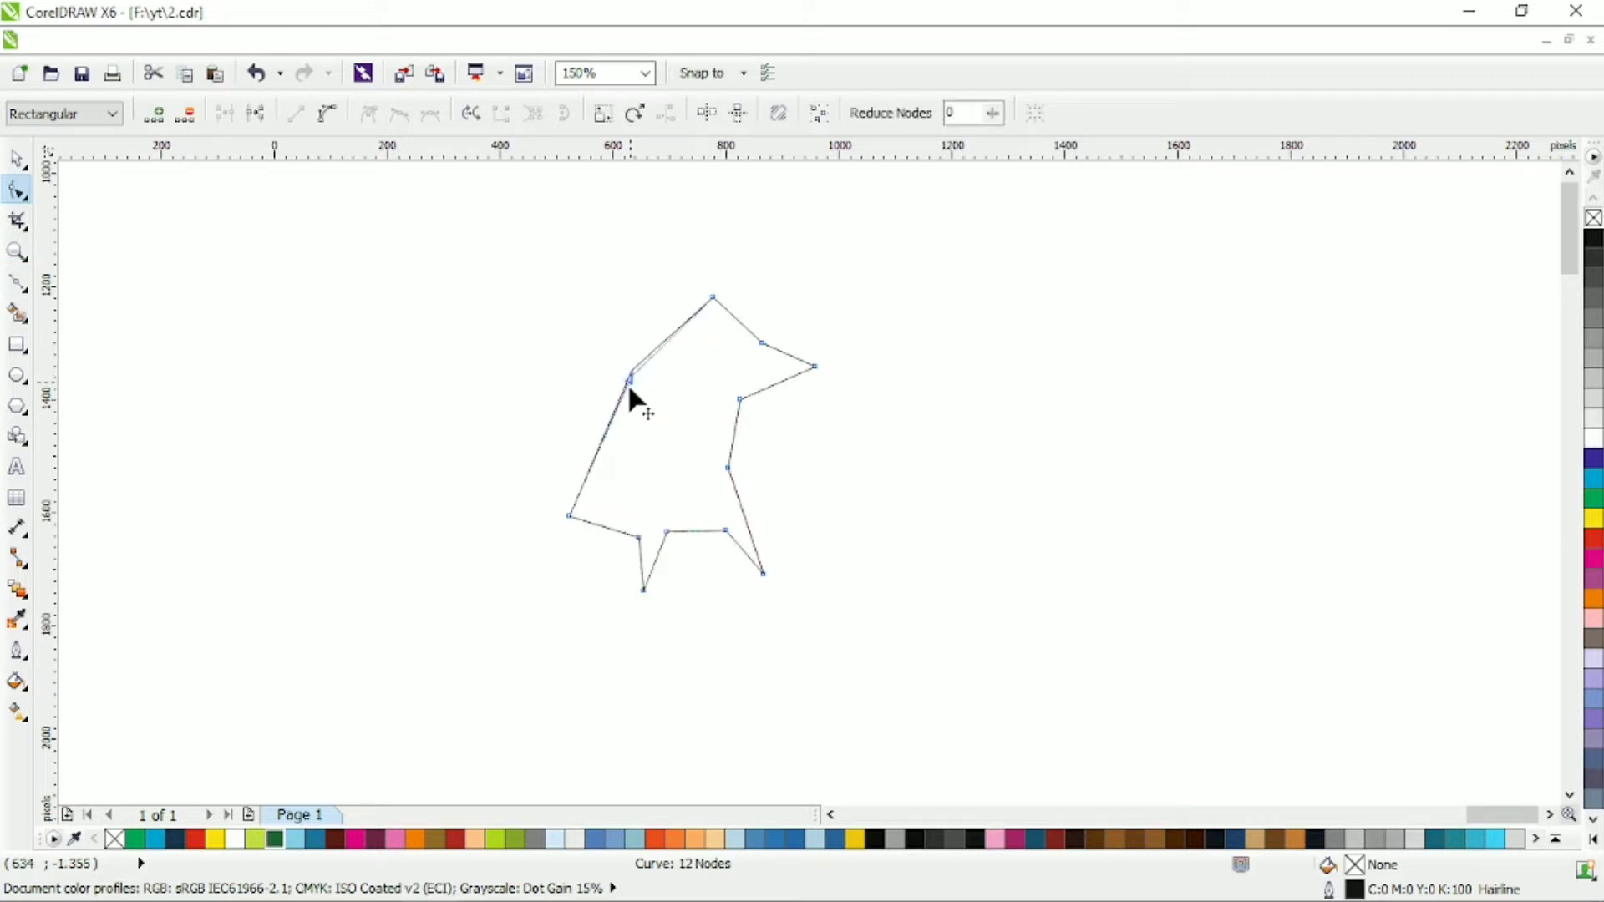
- Reposition the nodes at the crown, back of the head, neck, snout tip and rump to refine the straight-edged outline
{"action": "left_click_drag", "start_coordinate": [680, 367], "coordinate": [732, 303]}
{"action": "left_click_drag", "start_coordinate": [650, 334], "coordinate": [661, 316]}
{"action": "left_click", "coordinate": [763, 343]}
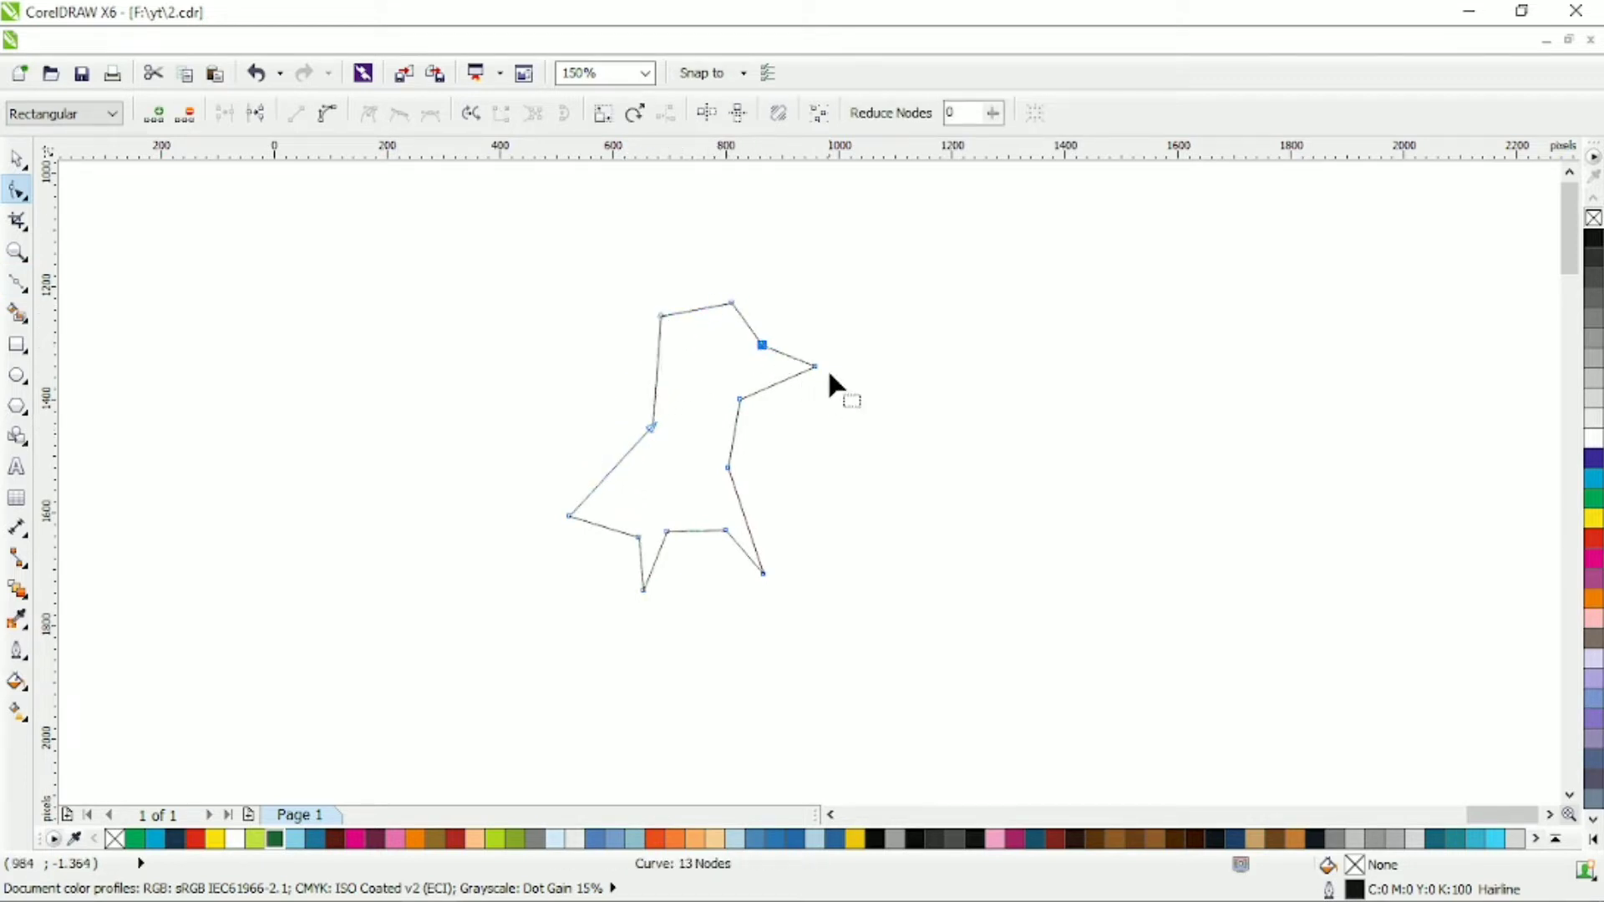
{"action": "left_click_drag", "start_coordinate": [816, 366], "coordinate": [823, 369]}
{"action": "left_click_drag", "start_coordinate": [659, 426], "coordinate": [650, 395]}
{"action": "left_click_drag", "start_coordinate": [569, 517], "coordinate": [560, 516]}
- Convert all segments of the outline to curves and make the two foot-tip nodes smooth
{"action": "left_click_drag", "start_coordinate": [505, 263], "coordinate": [853, 645]}
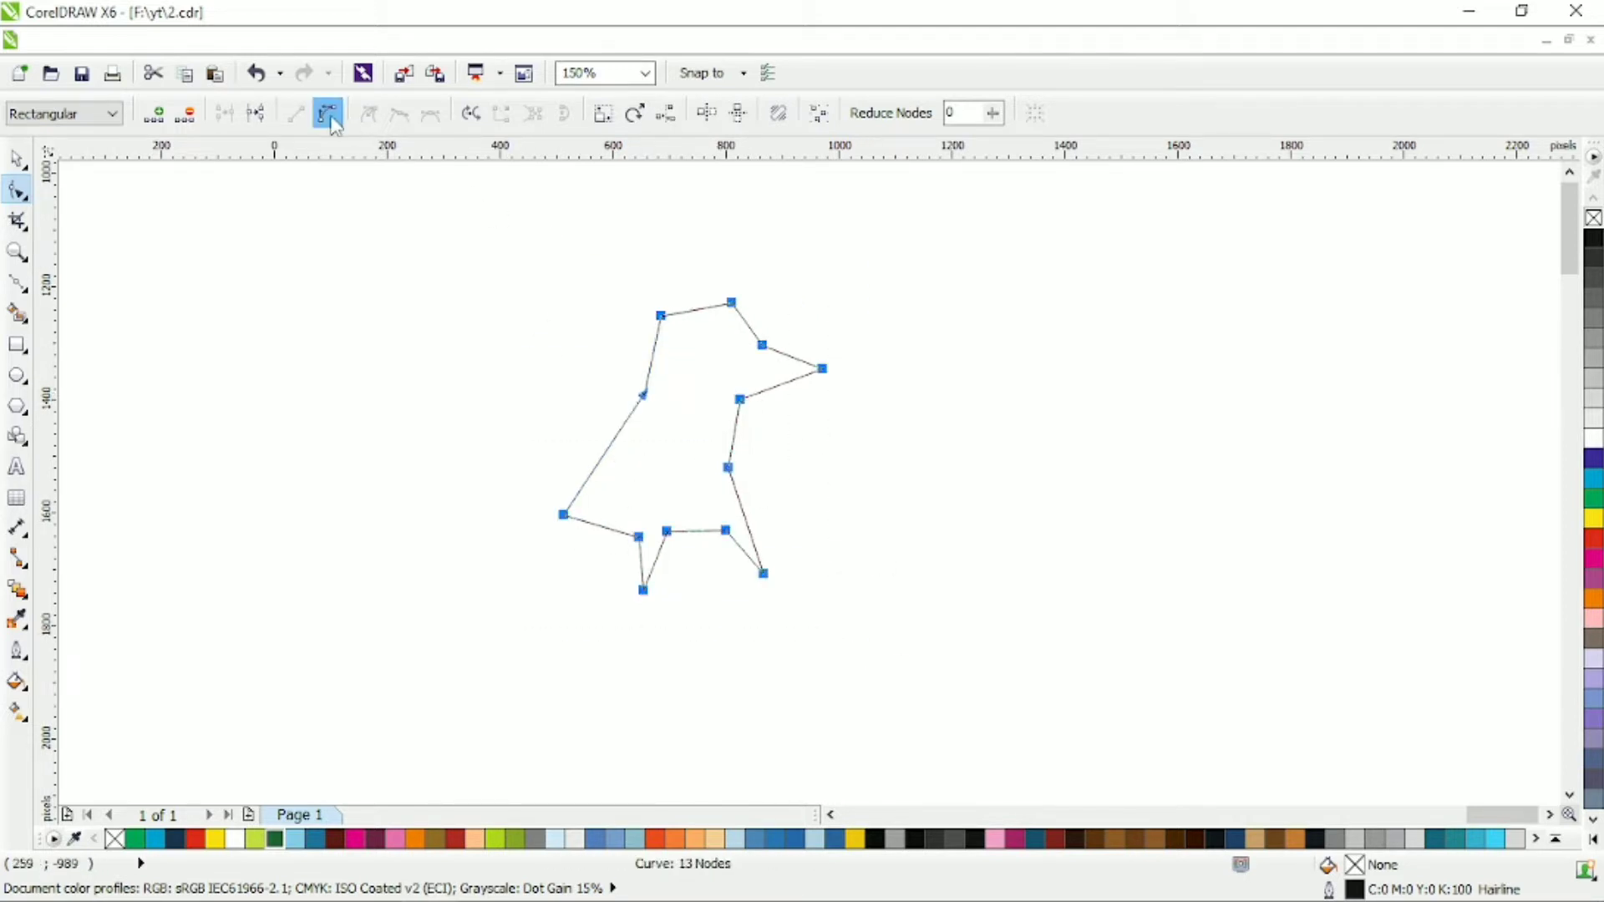
{"action": "left_click_drag", "start_coordinate": [812, 557], "coordinate": [622, 603]}
{"action": "left_click", "coordinate": [400, 113]}
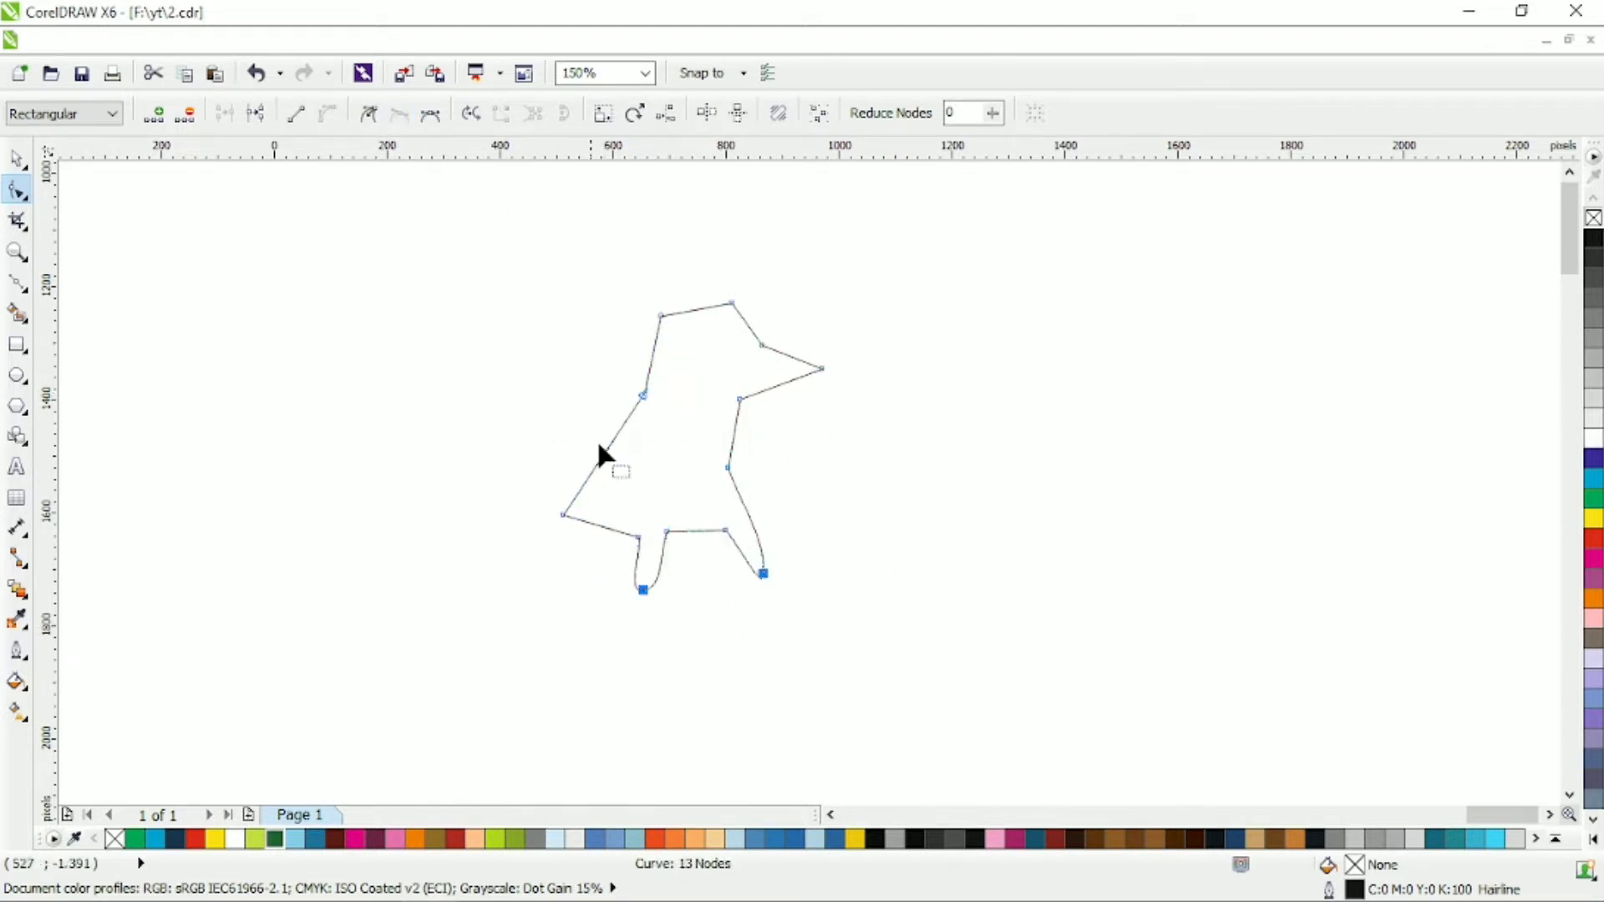
- Bow the back segment outward and smooth the nodes at the top of the head and the snout tip
{"action": "left_click_drag", "start_coordinate": [584, 477], "coordinate": [630, 419]}
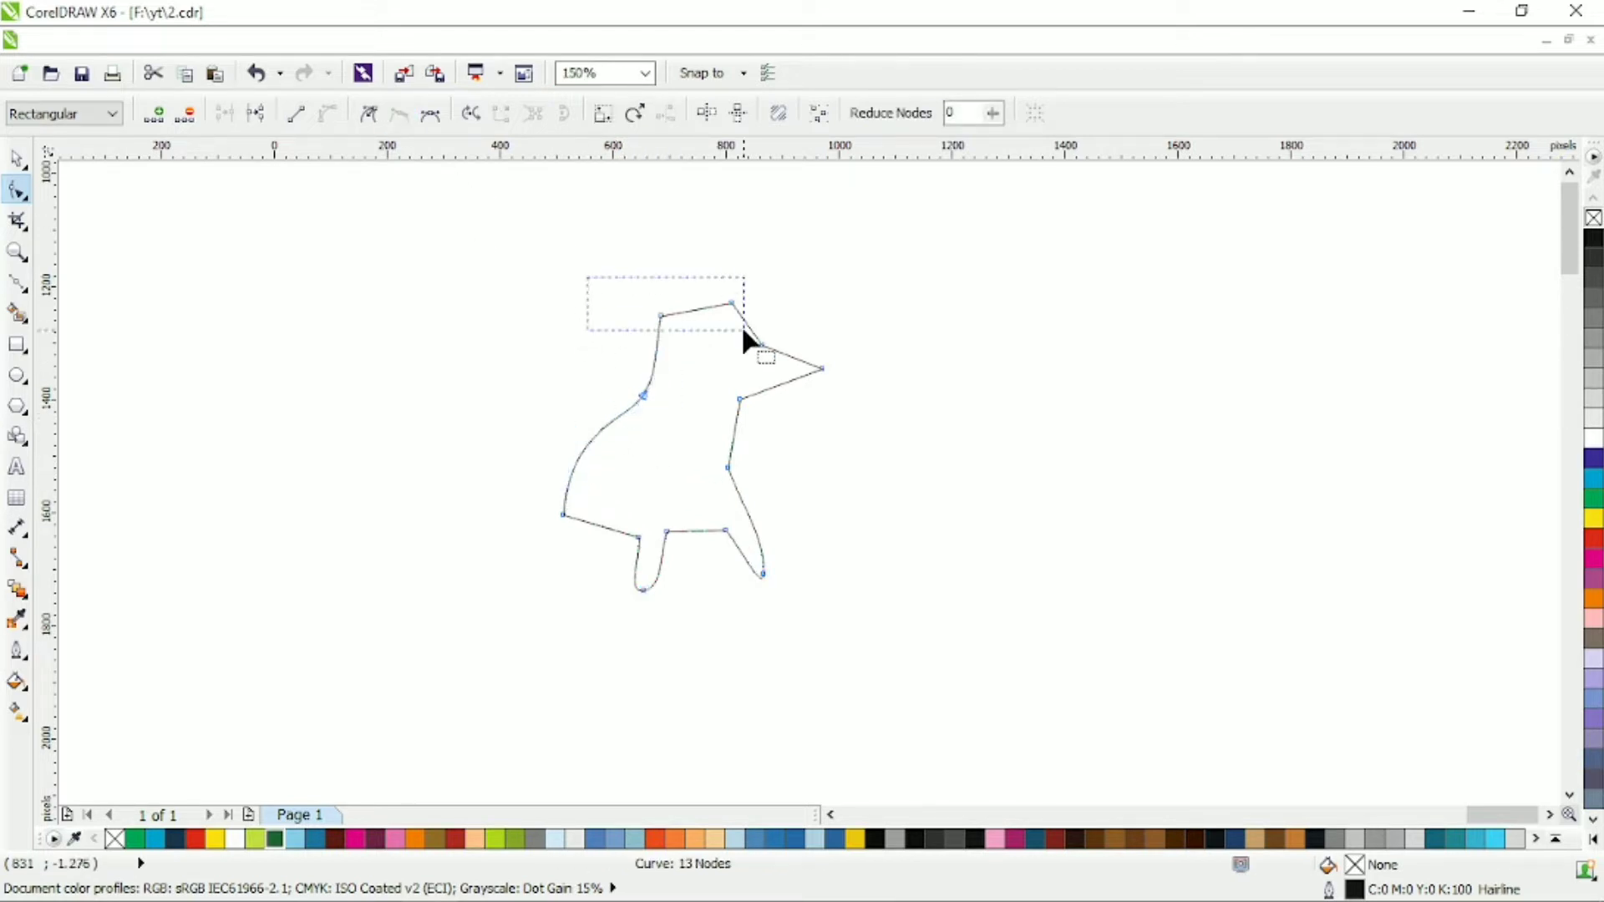
{"action": "left_click", "coordinate": [399, 114]}
{"action": "left_click", "coordinate": [794, 368]}
{"action": "left_click_drag", "start_coordinate": [850, 401], "coordinate": [851, 401]}
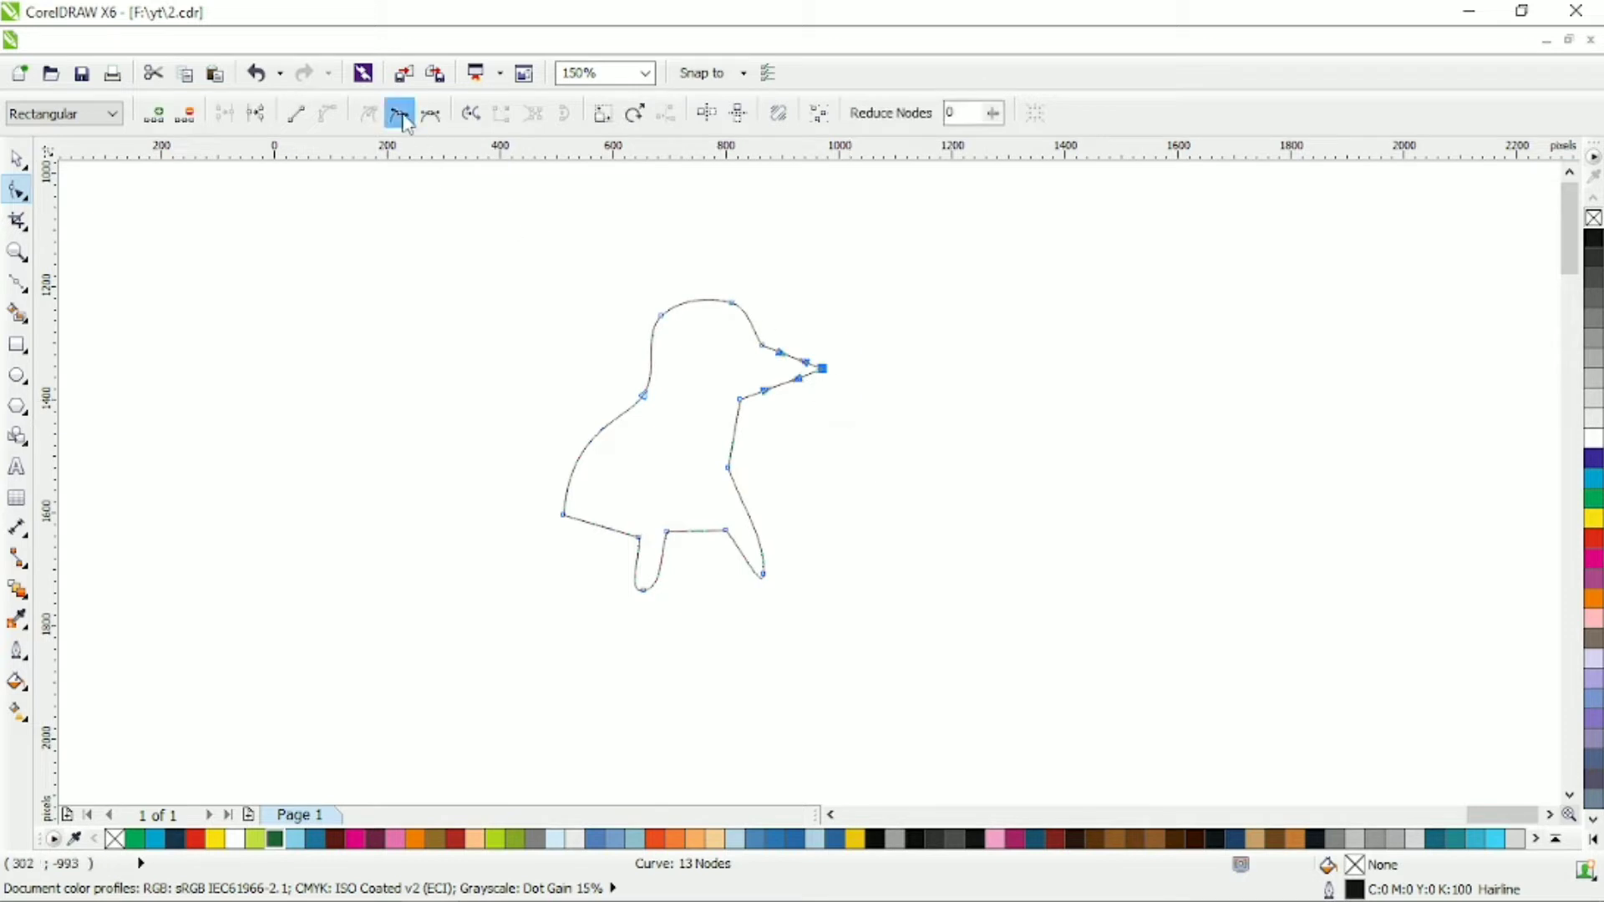
{"action": "left_click", "coordinate": [399, 113]}
- Shape a short rounded snout by adjusting its bridge handles, tip node and underside
{"action": "left_click", "coordinate": [762, 345]}
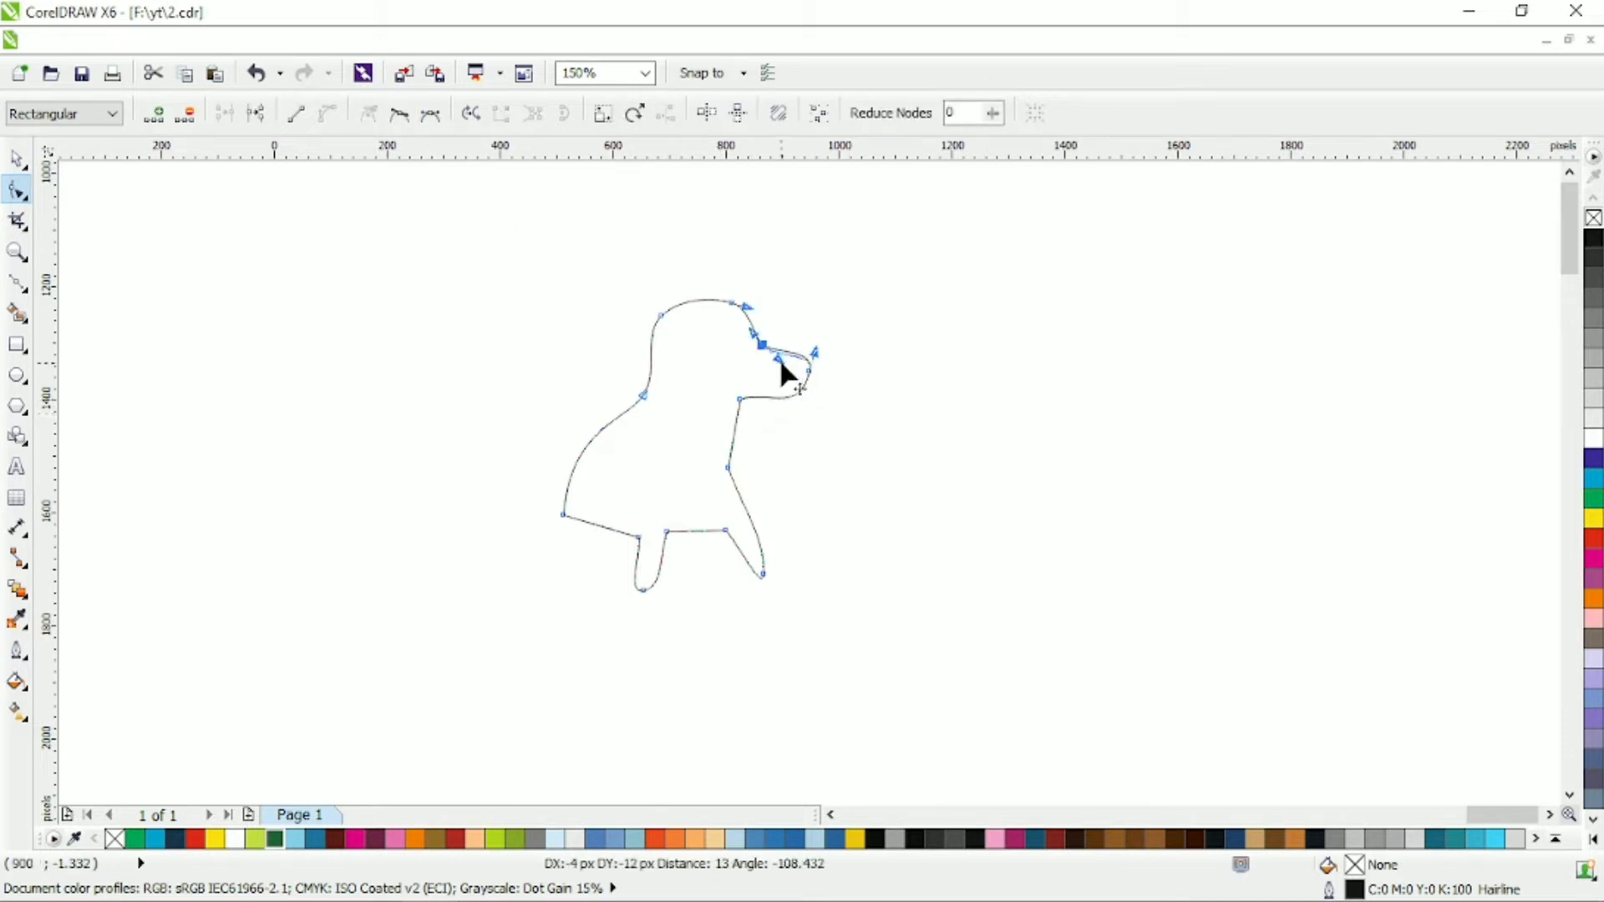
{"action": "scroll", "coordinate": [769, 335], "scroll_direction": "up", "scroll_amount": 2}
{"action": "left_click_drag", "start_coordinate": [732, 332], "coordinate": [769, 374]}
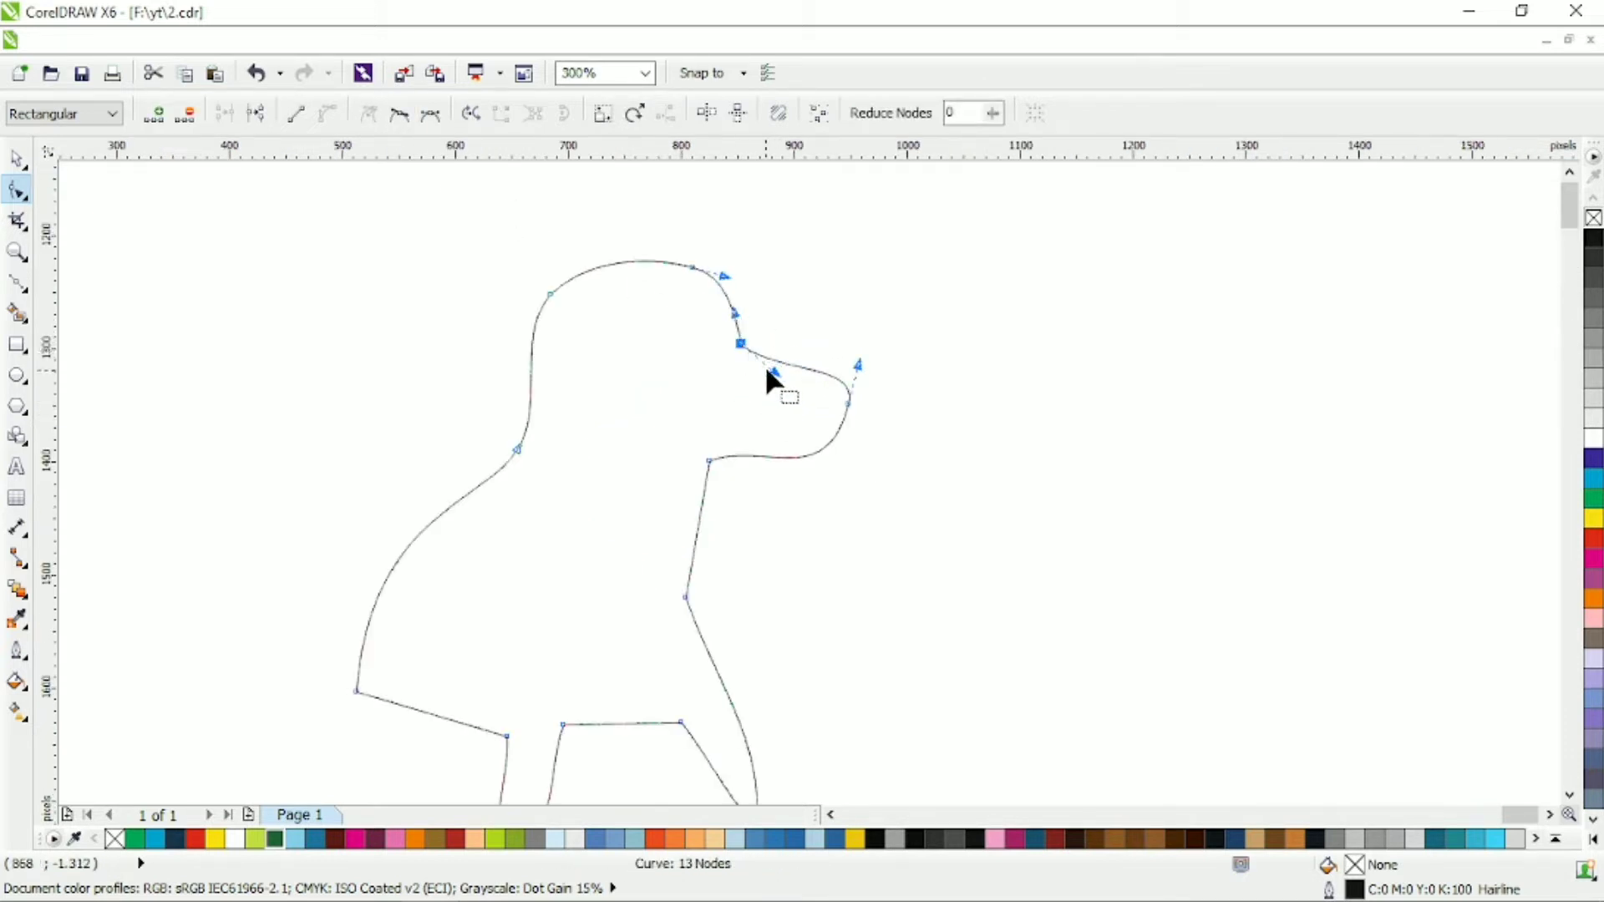
{"action": "left_click_drag", "start_coordinate": [849, 404], "coordinate": [827, 386]}
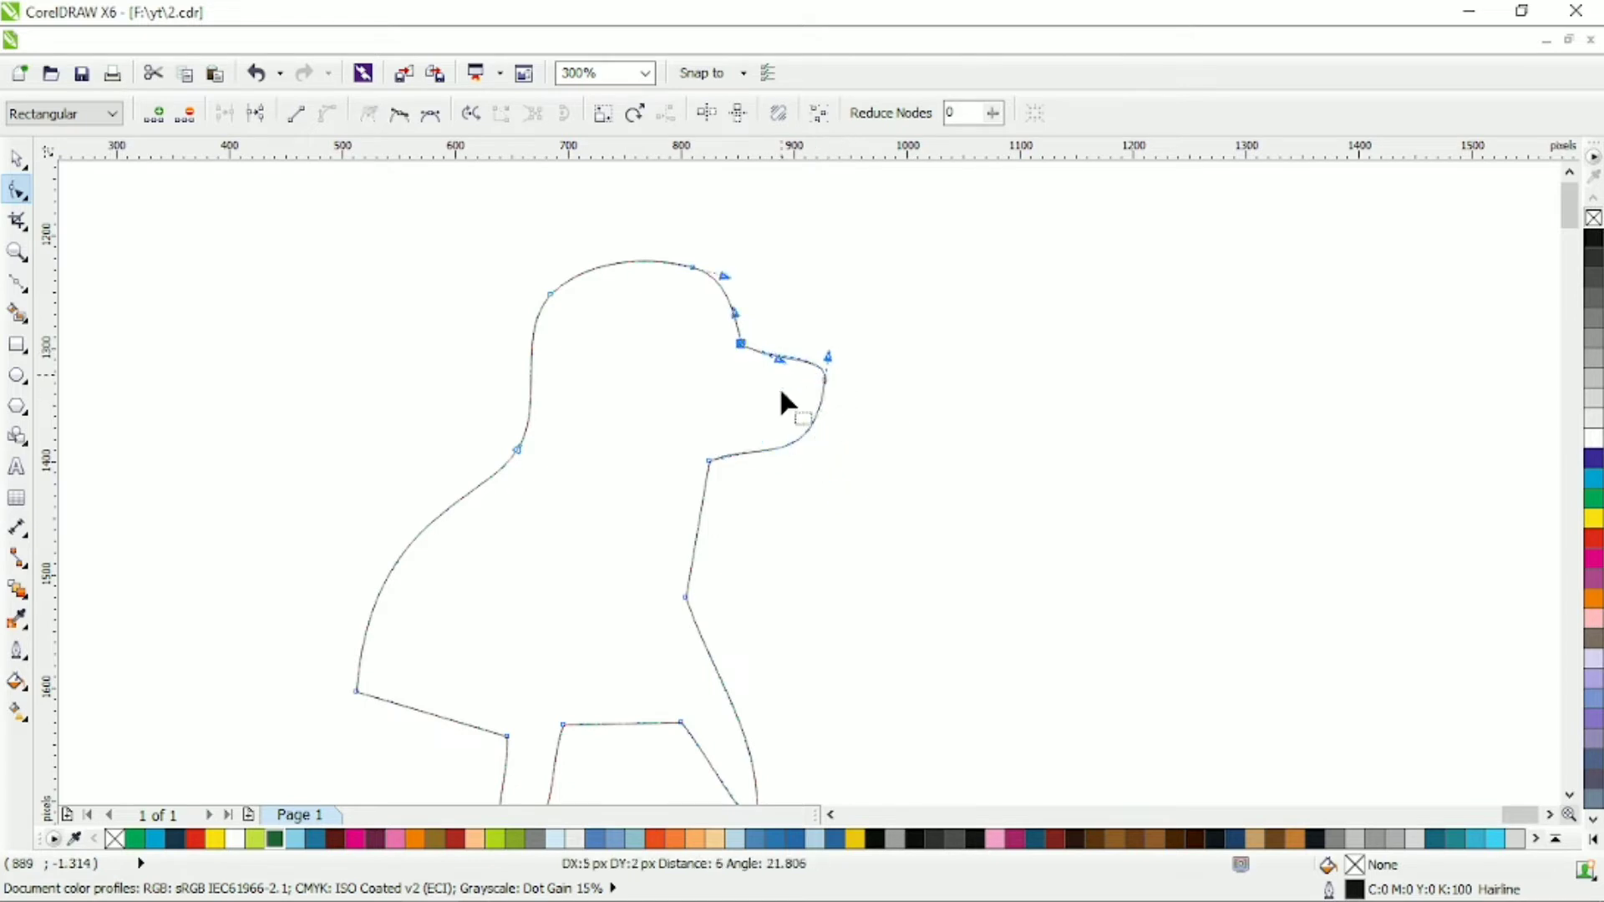
{"action": "left_click", "coordinate": [777, 455]}
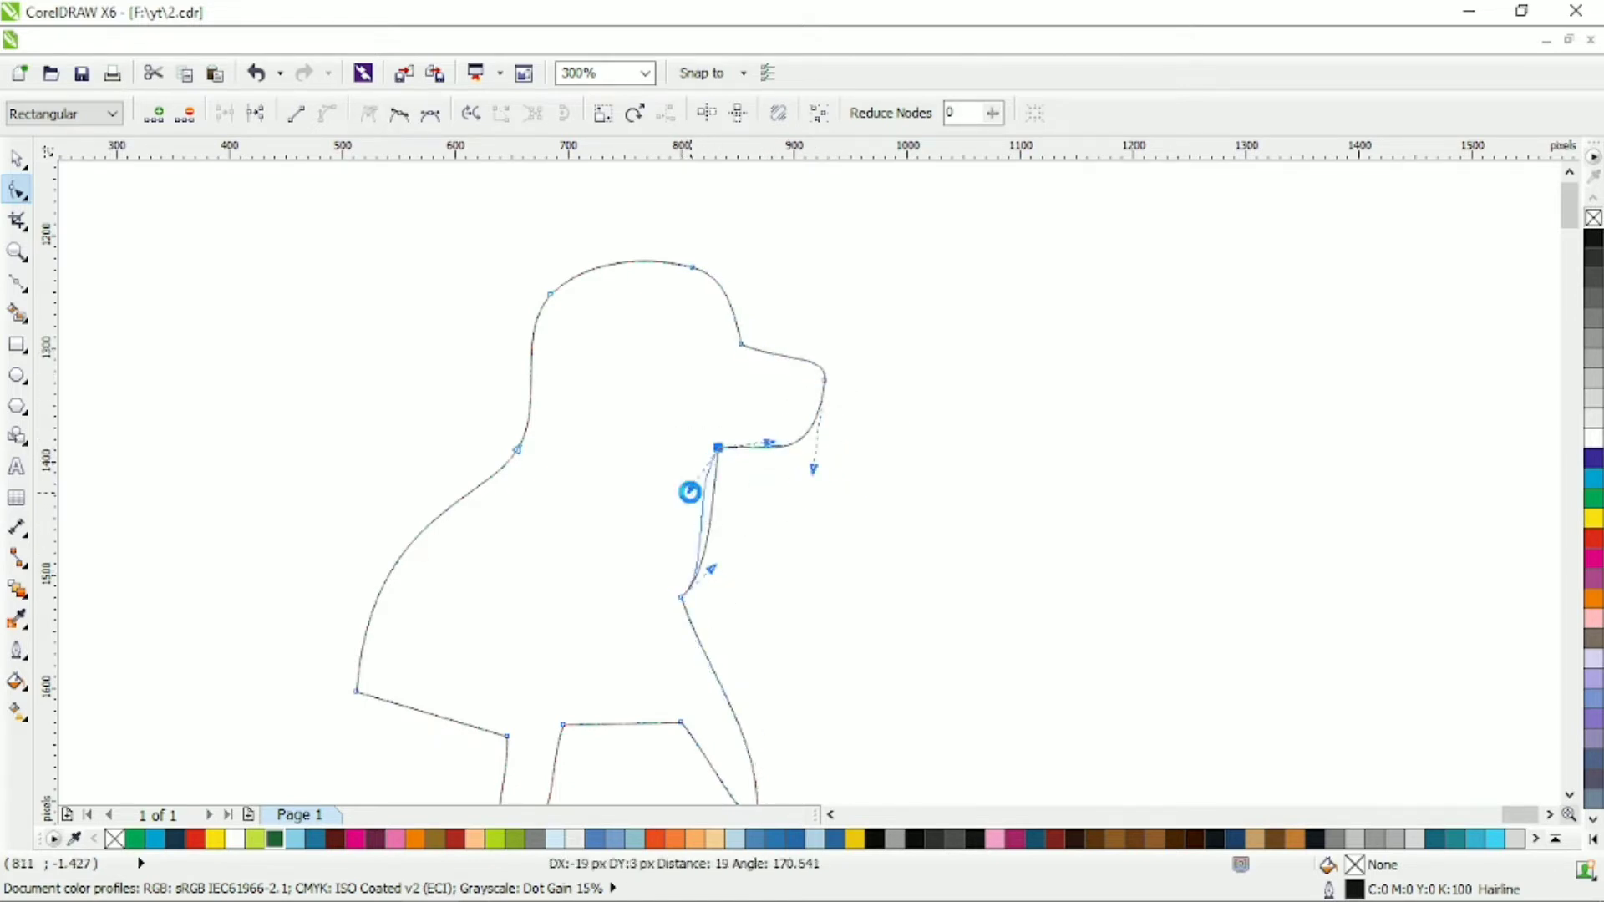
- Bow the front leg's outer edge forward from the chest node and add a node partway down it
{"action": "scroll", "coordinate": [750, 549], "scroll_direction": "down", "scroll_amount": 2}
{"action": "left_click", "coordinate": [681, 503]}
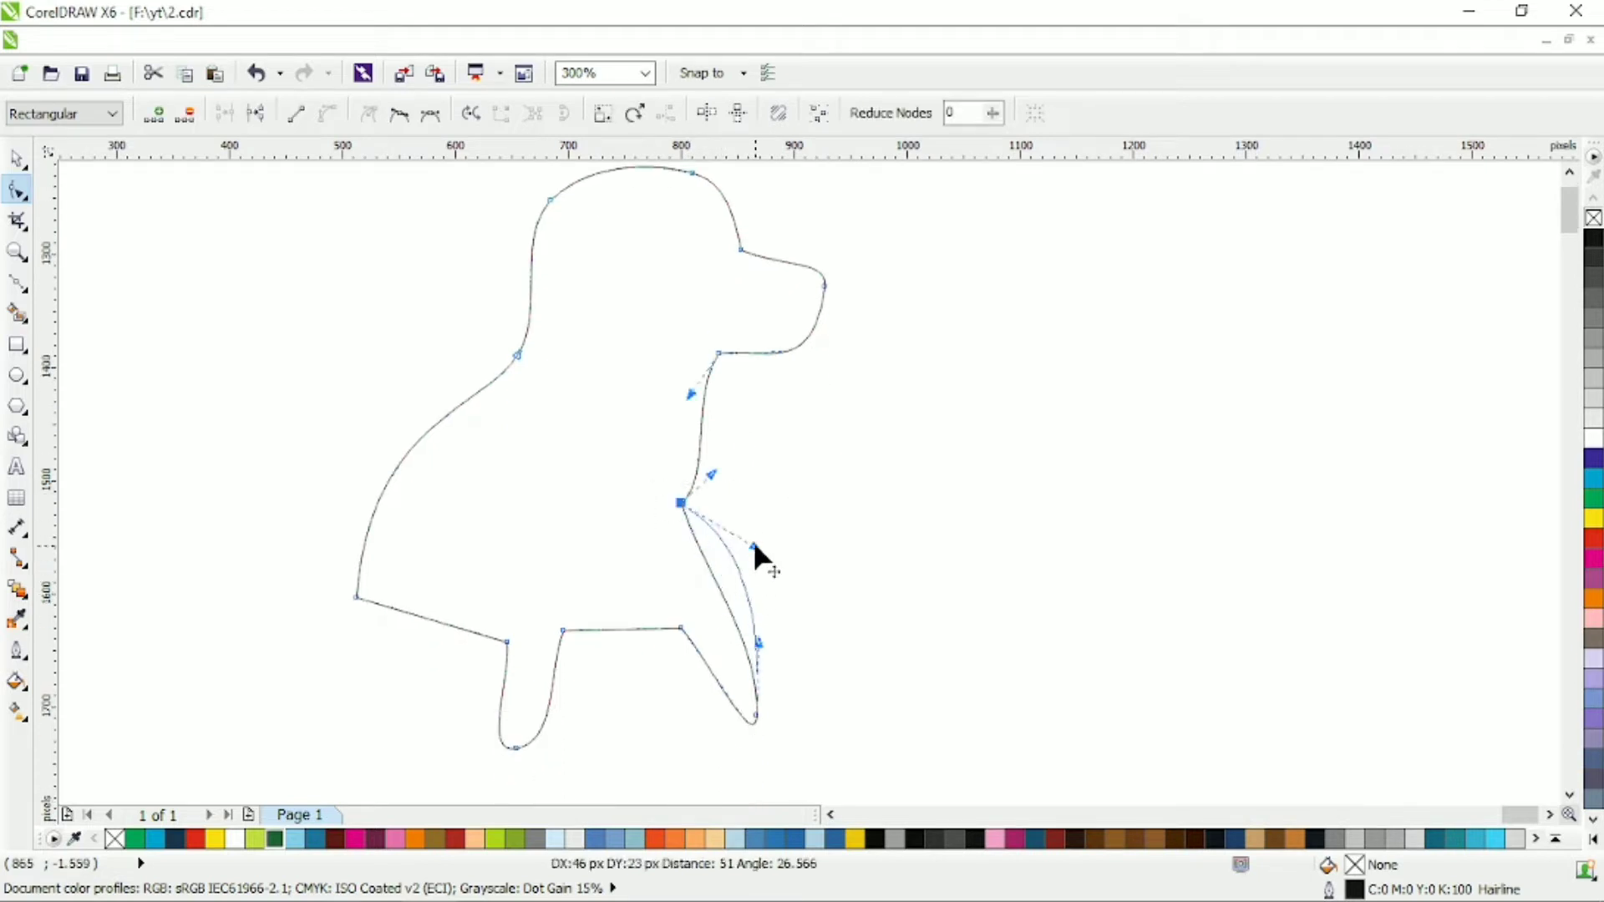
{"action": "mouse_move", "coordinate": [754, 547]}
{"action": "left_mouse_down"}
{"action": "mouse_move", "coordinate": [773, 584]}
{"action": "mouse_move", "coordinate": [766, 557]}
{"action": "left_mouse_up"}
{"action": "double_click", "coordinate": [750, 597]}
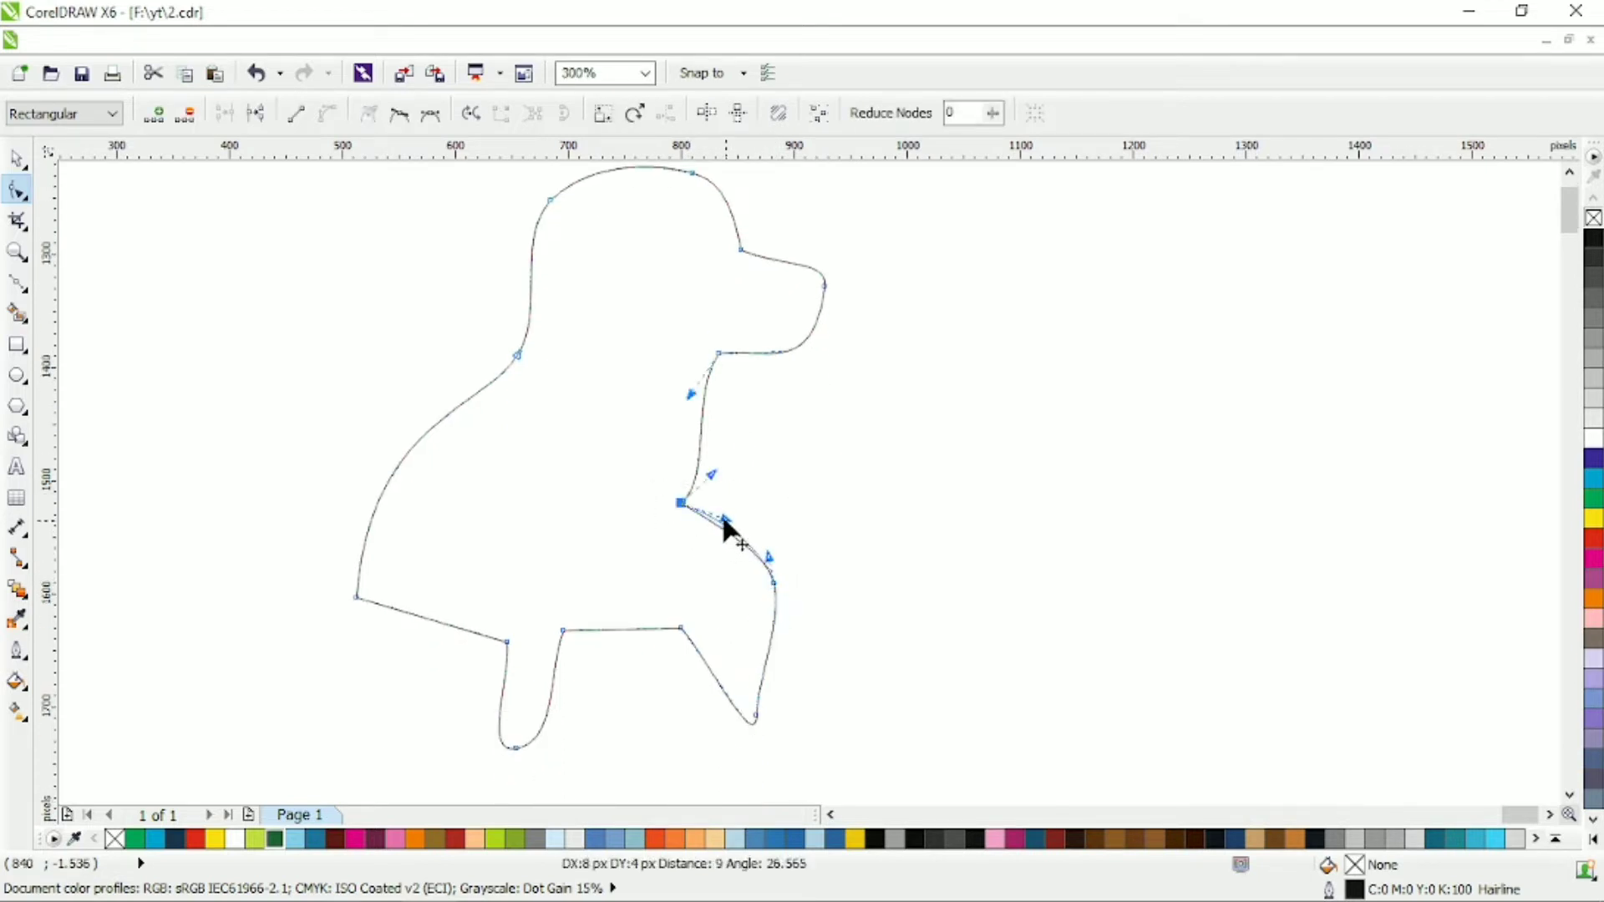
- Raise the belly node beside the front leg, add a node on the leg's inner edge, and round the paw
{"action": "left_click_drag", "start_coordinate": [683, 628], "coordinate": [680, 609]}
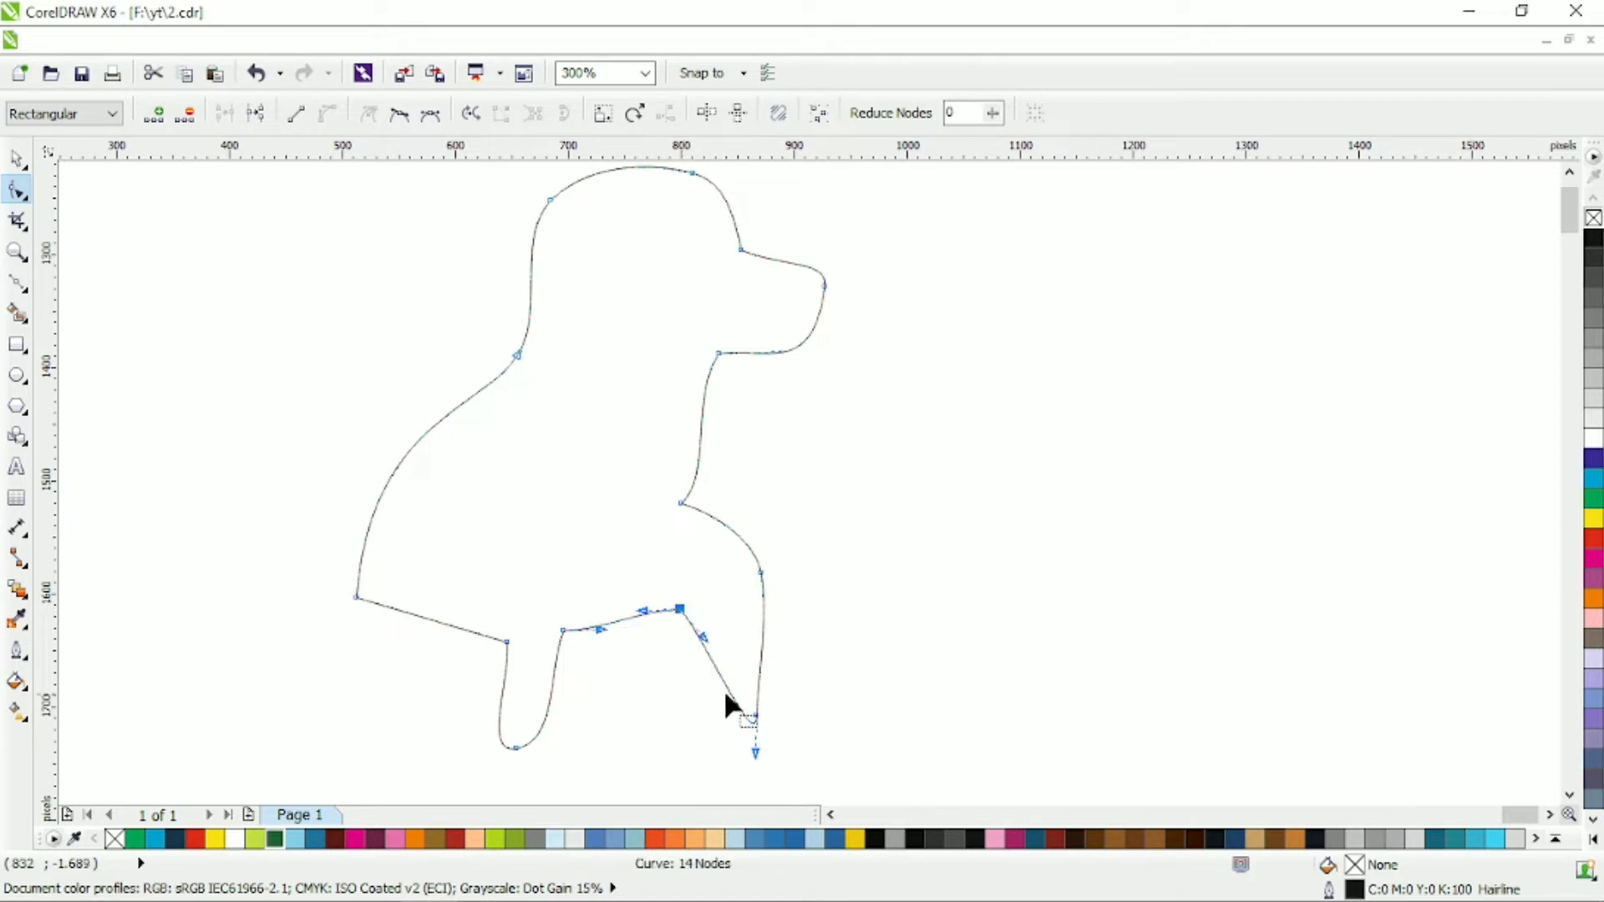
{"action": "double_click", "coordinate": [726, 687]}
{"action": "left_click_drag", "start_coordinate": [725, 688], "coordinate": [702, 688]}
{"action": "left_click_drag", "start_coordinate": [684, 659], "coordinate": [752, 709]}
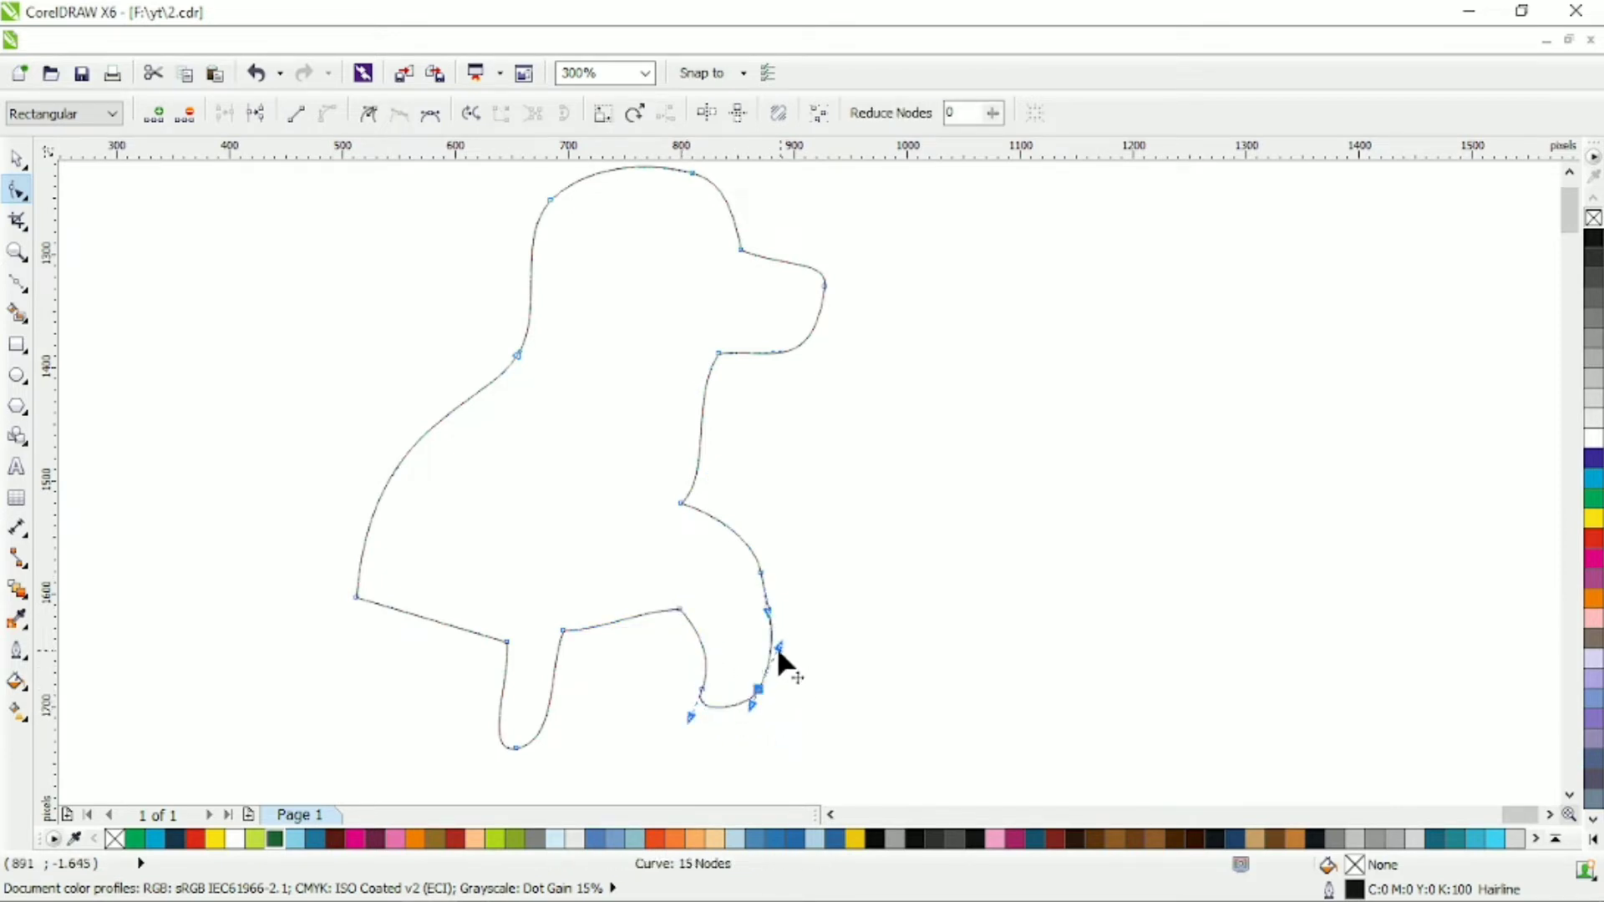
{"action": "left_click_drag", "start_coordinate": [779, 648], "coordinate": [699, 619]}
- Lower the chest node slightly and refine the curves of the throat, chest and upper front leg
{"action": "left_click_drag", "start_coordinate": [682, 503], "coordinate": [705, 476]}
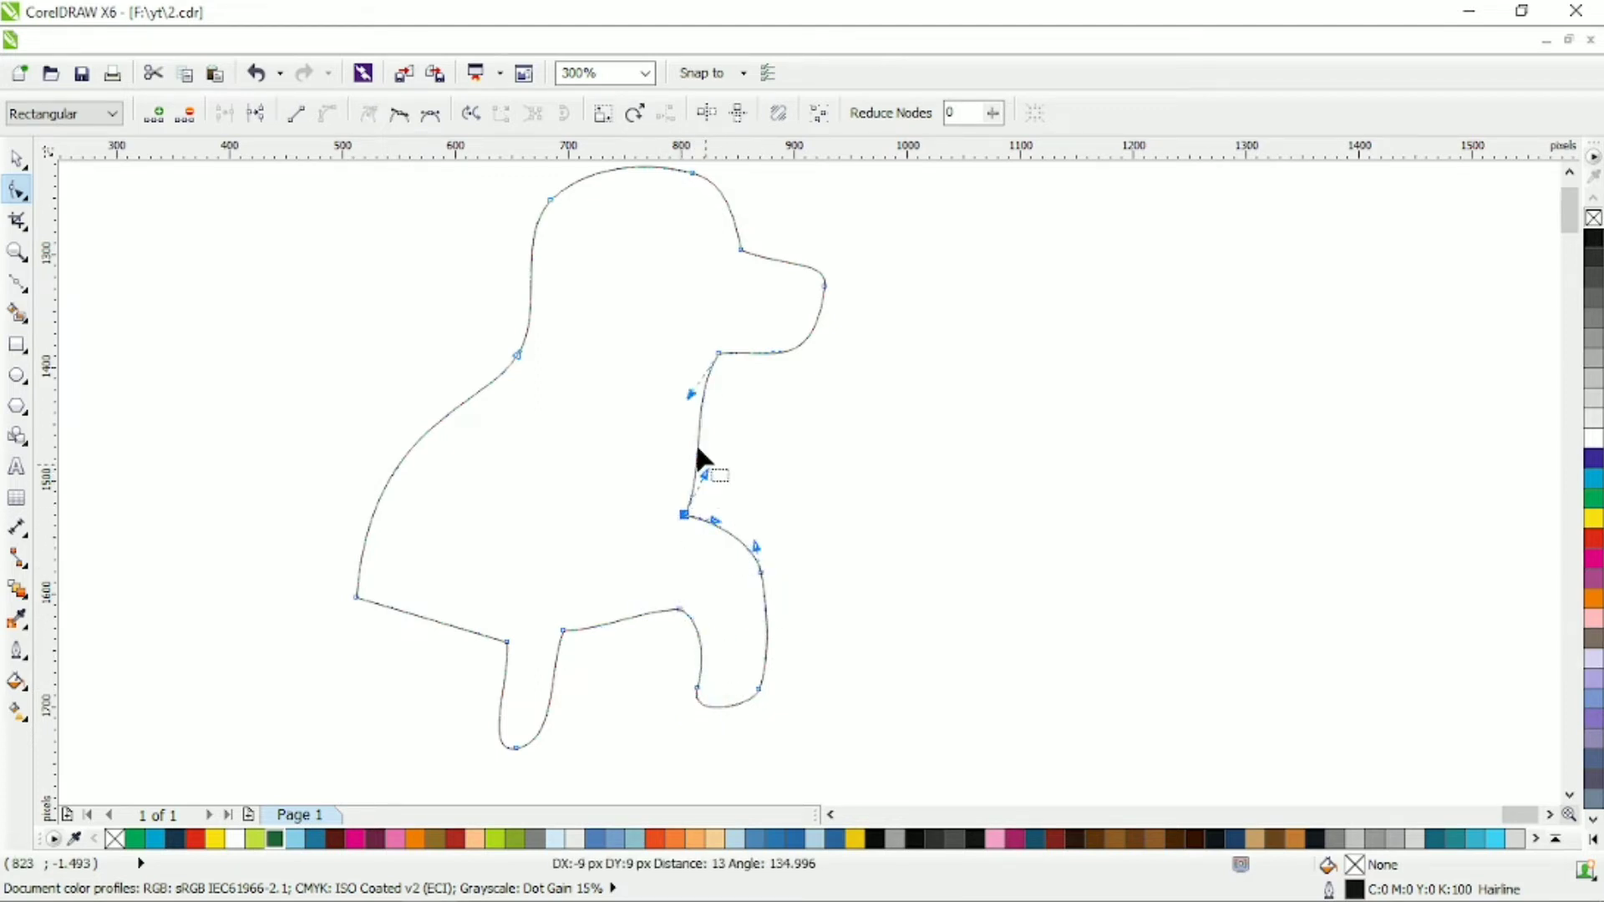
{"action": "left_click_drag", "start_coordinate": [690, 395], "coordinate": [674, 401]}
{"action": "left_click", "coordinate": [720, 420]}
{"action": "left_click_drag", "start_coordinate": [761, 572], "coordinate": [726, 525]}
- Add a node on each side of the hind leg and delete the node at its bottom tip
{"action": "scroll", "coordinate": [725, 524], "scroll_direction": "left", "scroll_amount": 1}
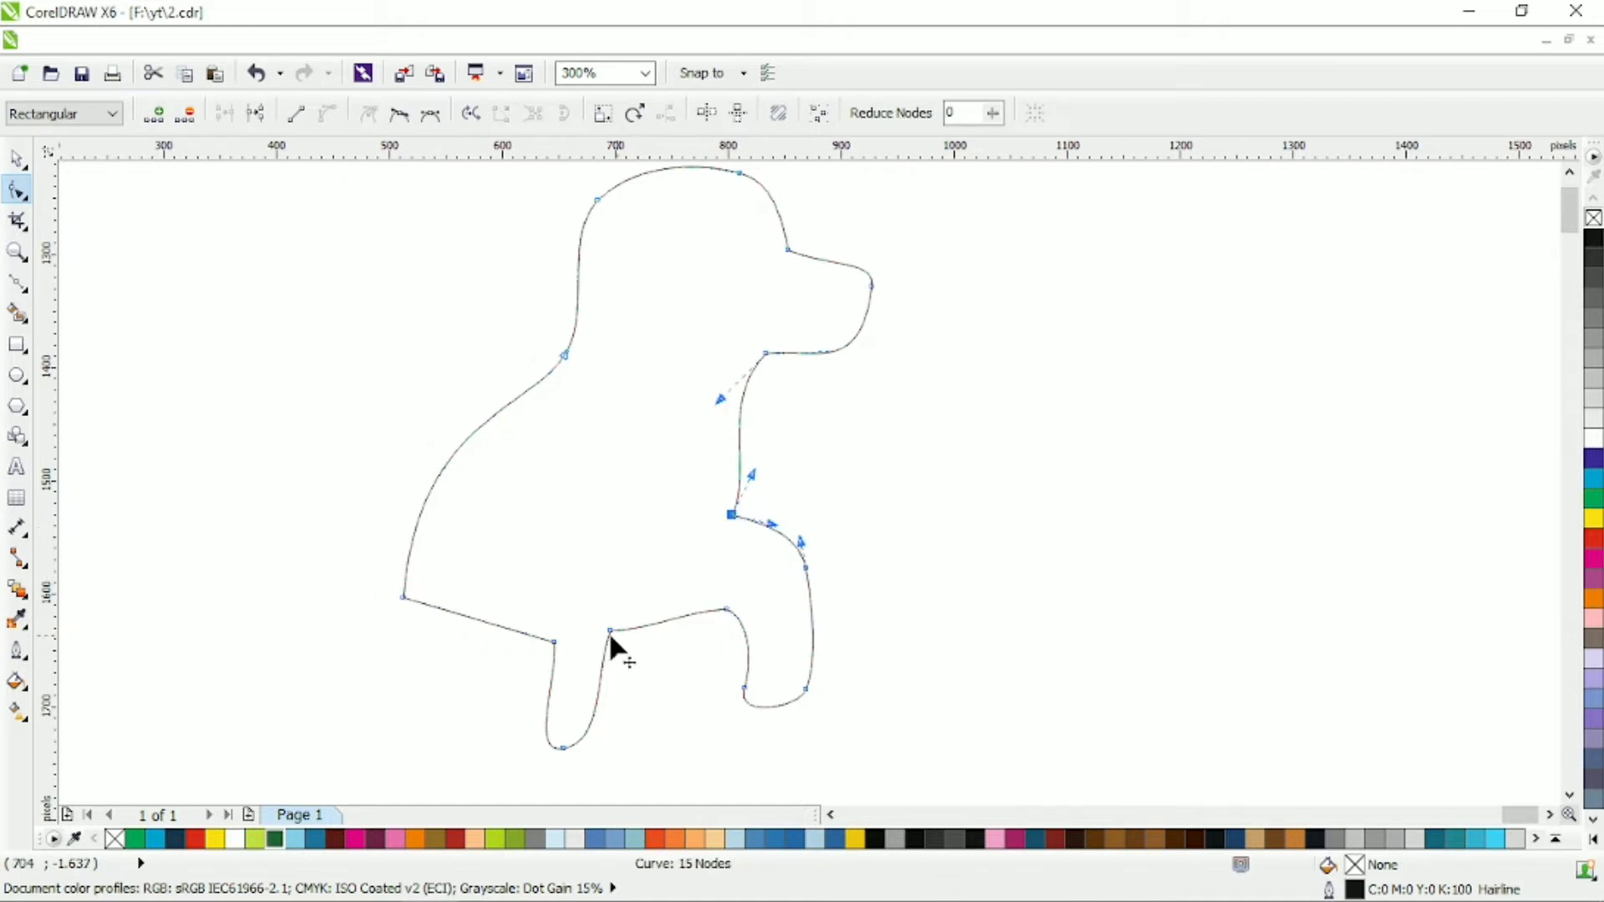
{"action": "double_click", "coordinate": [605, 700]}
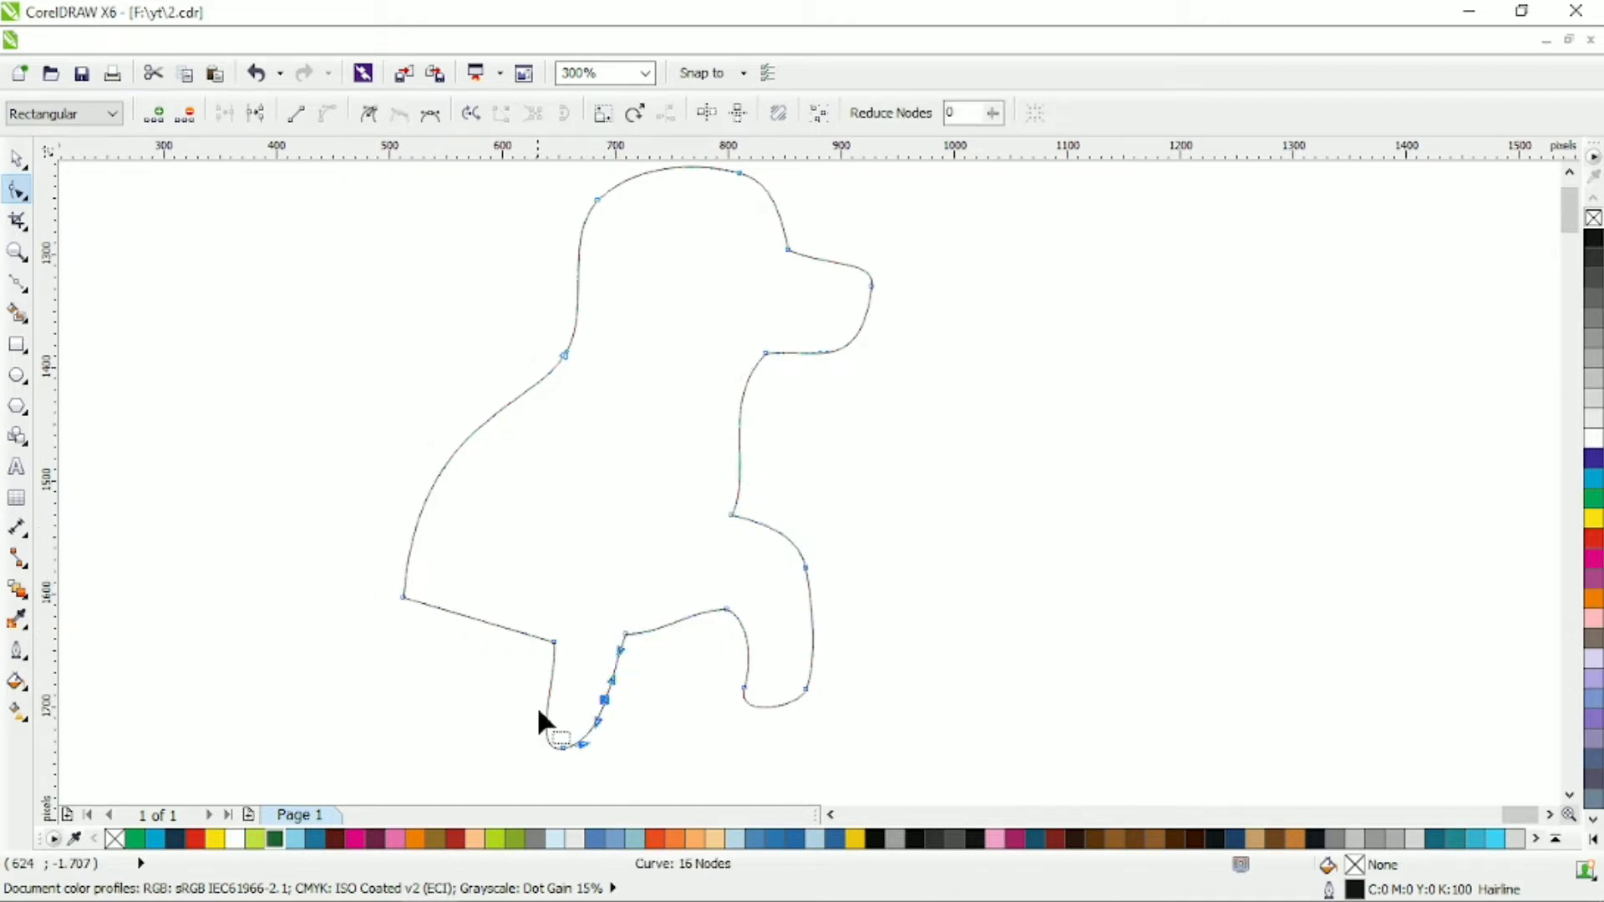
{"action": "double_click", "coordinate": [548, 706]}
{"action": "left_click_drag", "start_coordinate": [526, 752], "coordinate": [637, 750]}
{"action": "key", "text": "Delete"}
- Reshape the hind leg with curved sides and a rounded paw, and shift the rump corner node slightly inward
{"action": "mouse_move", "coordinate": [648, 693]}
{"action": "left_mouse_down"}
{"action": "mouse_move", "coordinate": [649, 653]}
{"action": "mouse_move", "coordinate": [635, 655]}
{"action": "mouse_move", "coordinate": [642, 687]}
{"action": "left_mouse_up"}
{"action": "left_click", "coordinate": [644, 716]}
{"action": "left_click_drag", "start_coordinate": [539, 781], "coordinate": [543, 749]}
{"action": "left_click_drag", "start_coordinate": [547, 706], "coordinate": [560, 716]}
{"action": "left_click_drag", "start_coordinate": [555, 657], "coordinate": [543, 641]}
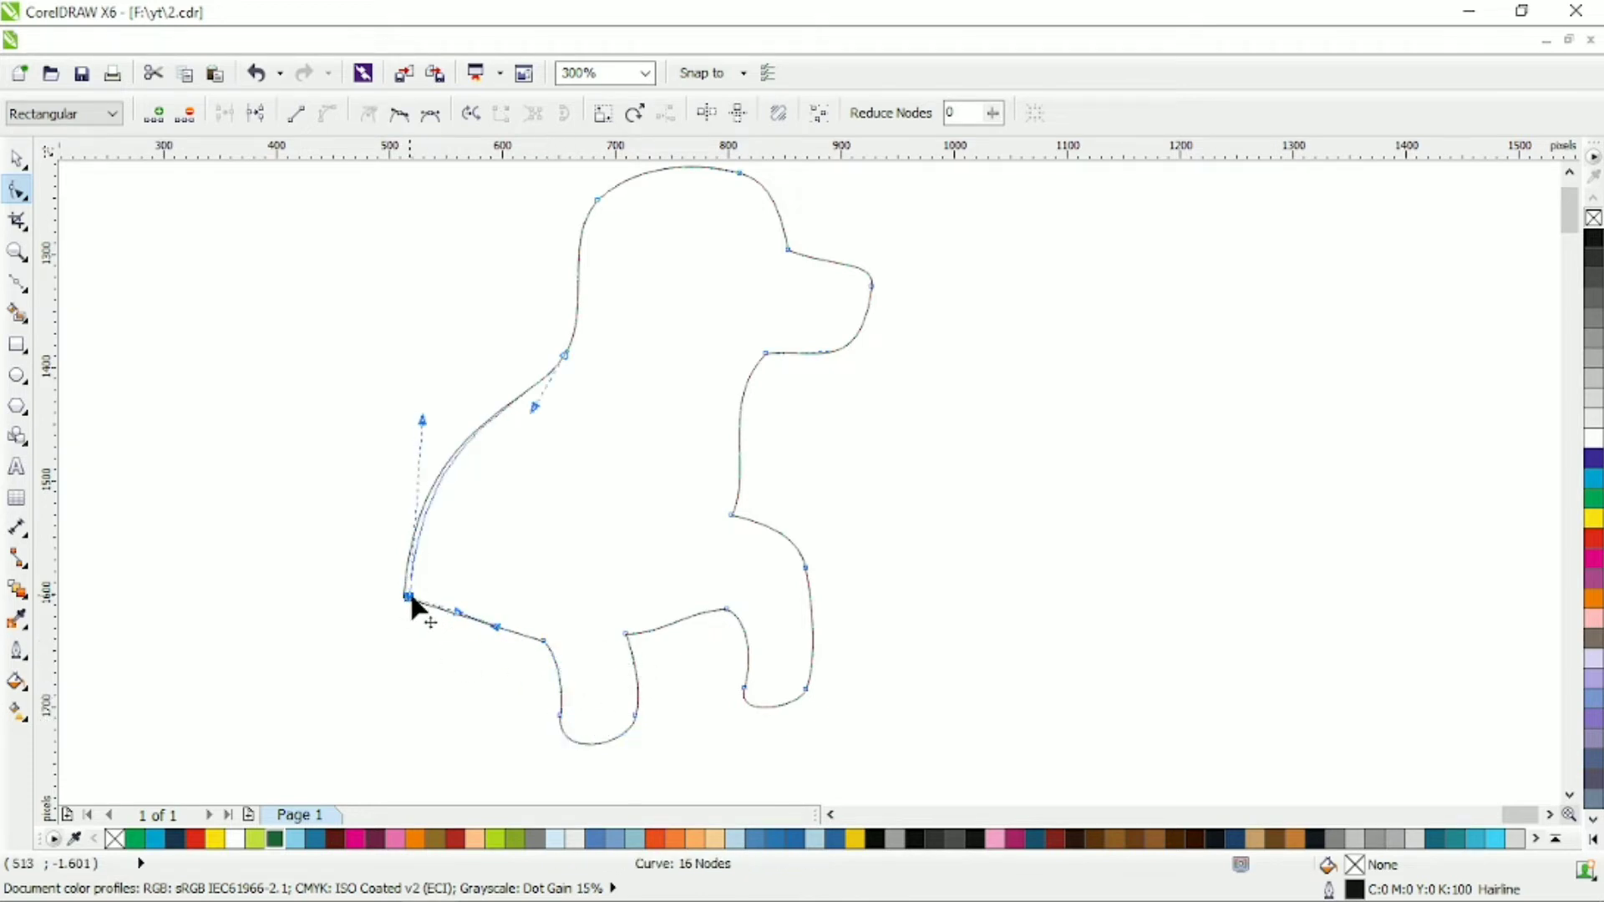
{"action": "left_click_drag", "start_coordinate": [412, 599], "coordinate": [418, 608]}
- Add closely spaced nodes at the back of the head and pull the middle one into the head as an ear tip
{"action": "scroll", "coordinate": [640, 514], "scroll_direction": "up", "scroll_amount": 3}
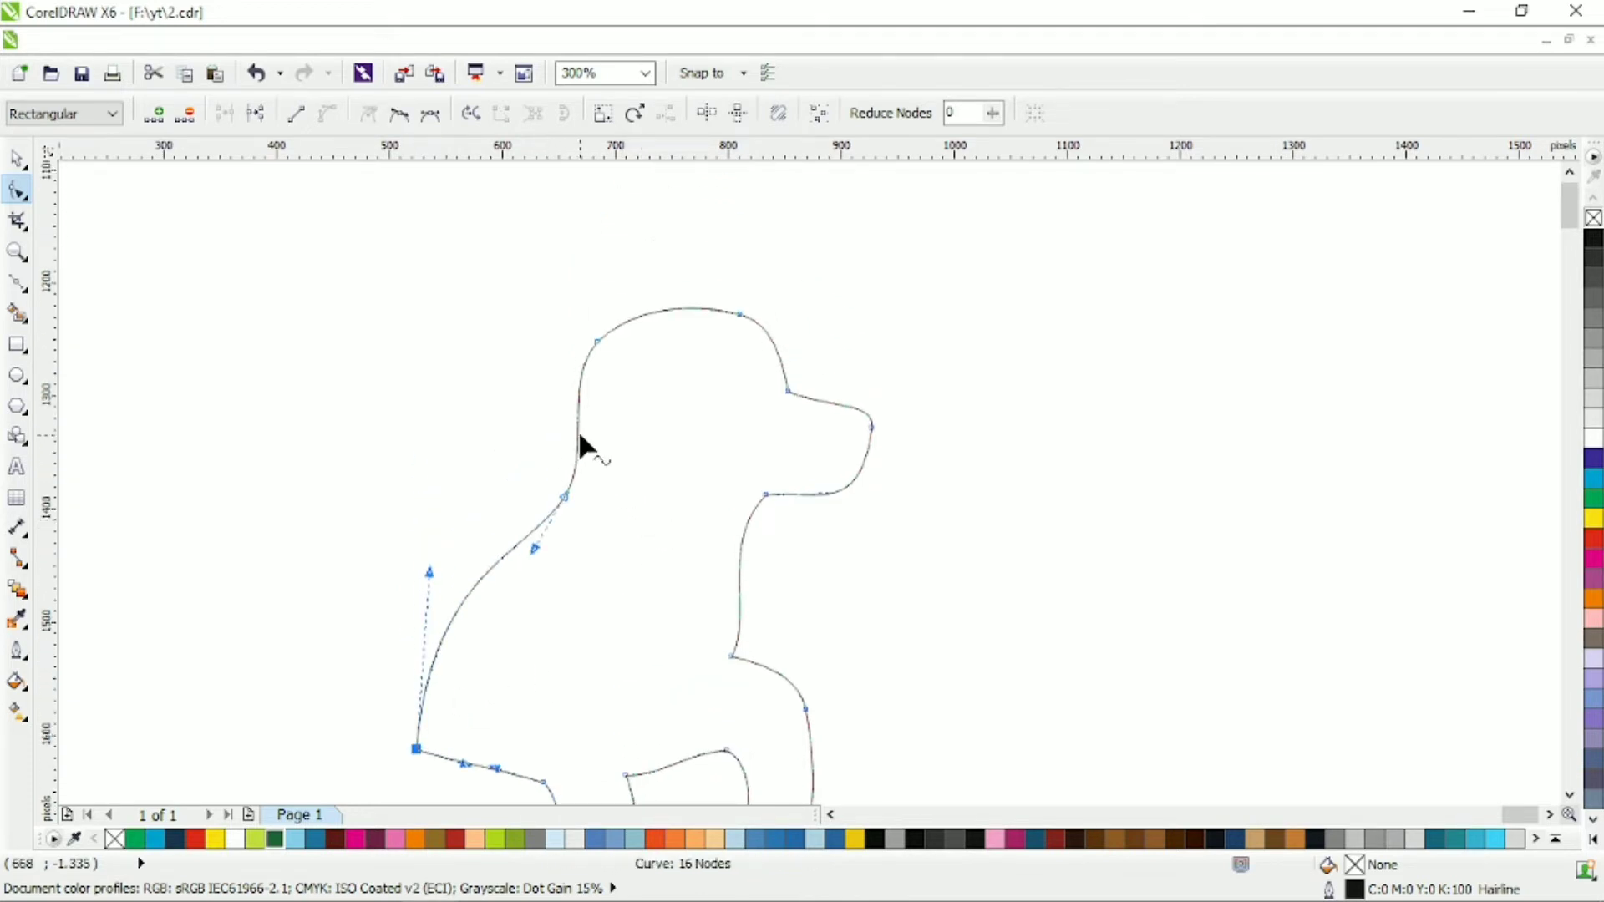
{"action": "double_click", "coordinate": [578, 435]}
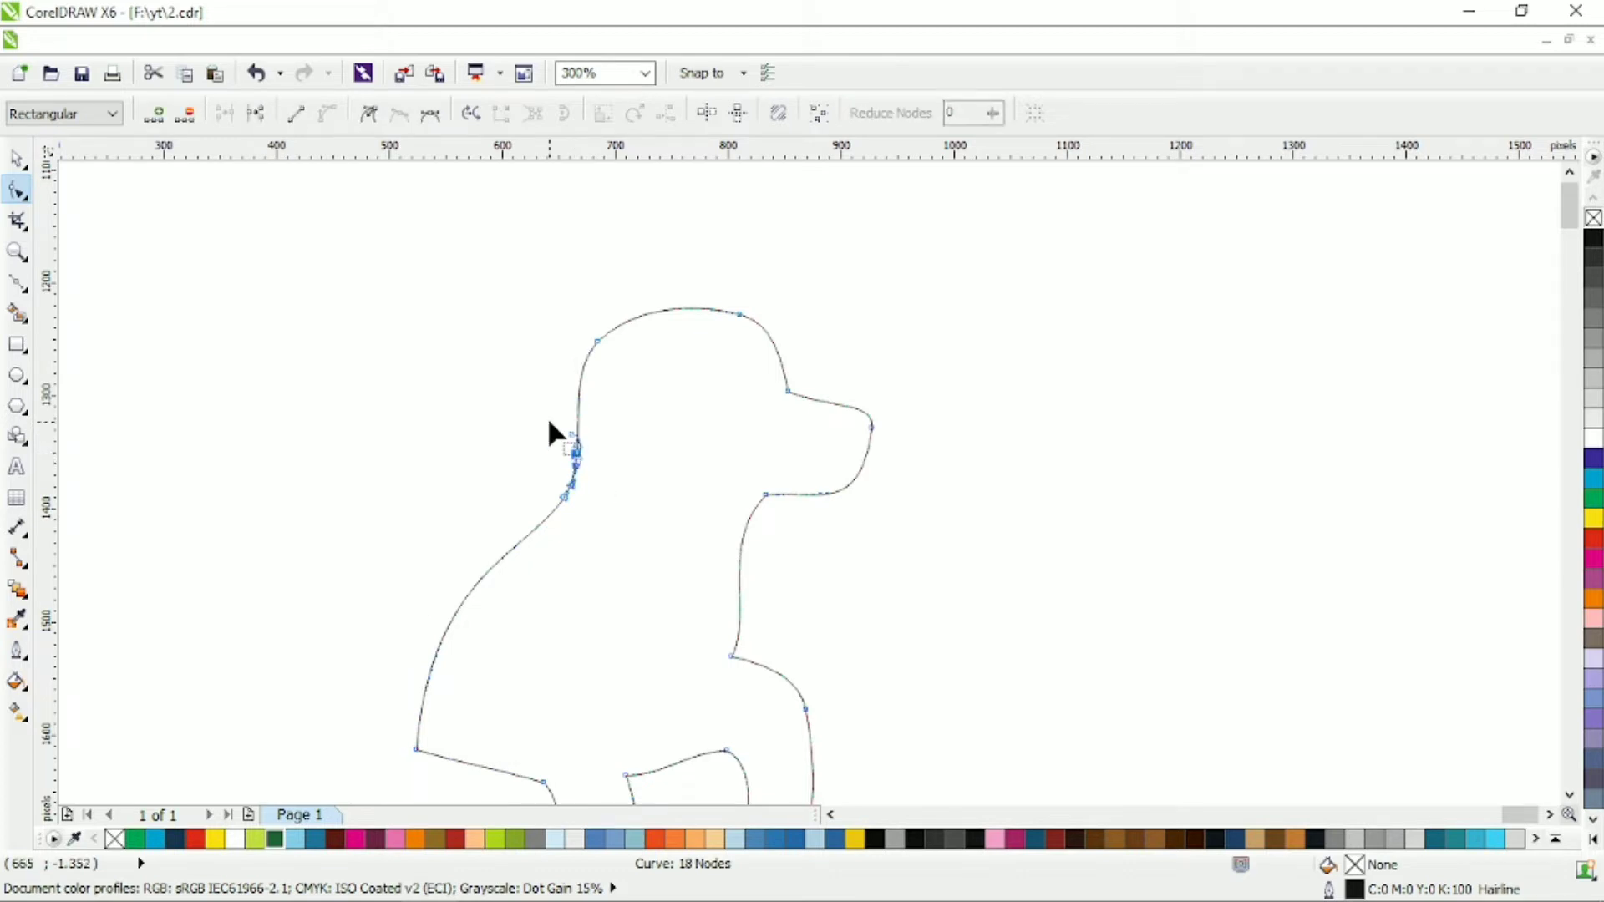
{"action": "left_click", "coordinate": [575, 473]}
{"action": "scroll", "coordinate": [577, 469], "scroll_direction": "up", "scroll_amount": 1}
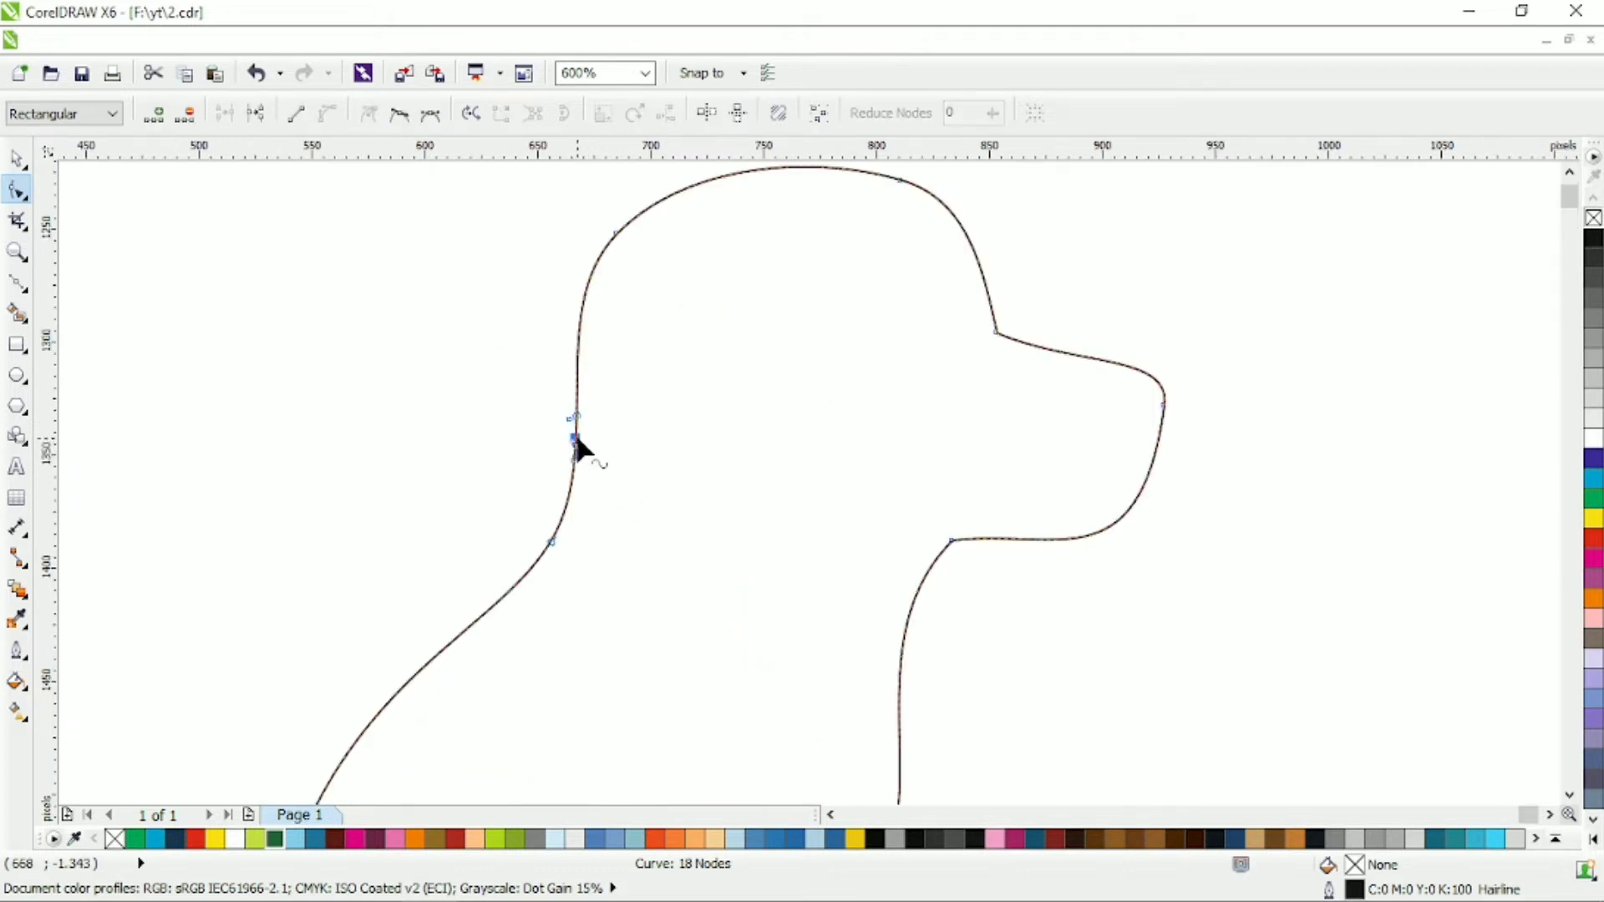
{"action": "left_click", "coordinate": [610, 473]}
{"action": "left_click_drag", "start_coordinate": [575, 437], "coordinate": [742, 293]}
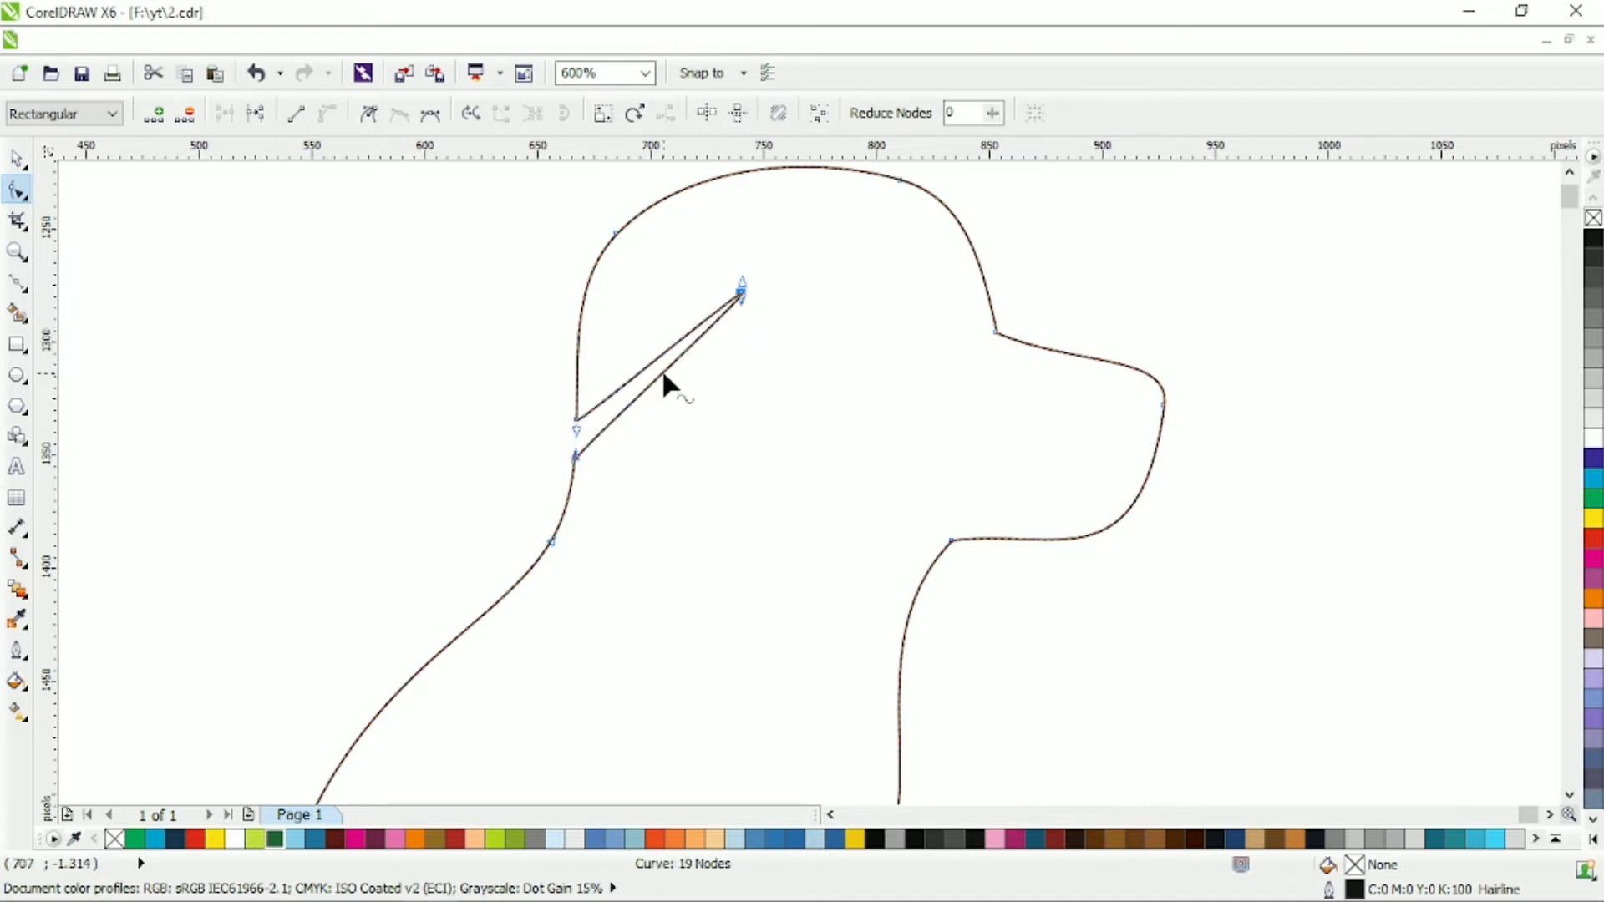
- Add a node on each ear line to bend both into curves, and bulge the back of the head outward
{"action": "double_click", "coordinate": [664, 371]}
{"action": "left_click_drag", "start_coordinate": [665, 371], "coordinate": [693, 433]}
{"action": "double_click", "coordinate": [652, 363]}
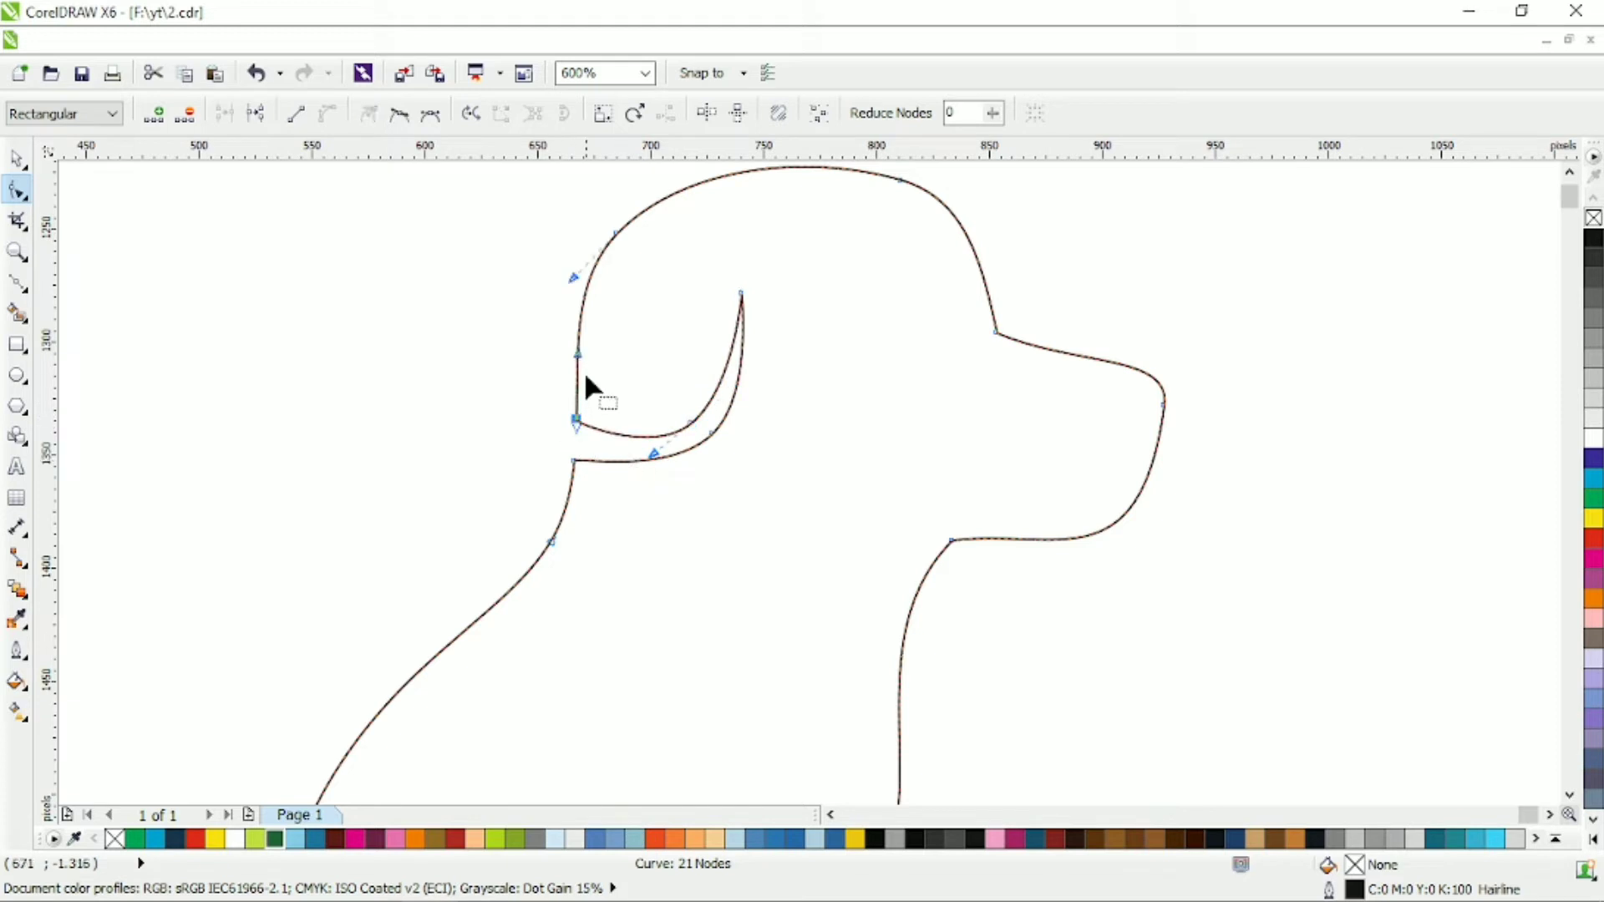
{"action": "left_click_drag", "start_coordinate": [586, 380], "coordinate": [535, 396]}
{"action": "left_click", "coordinate": [579, 436]}
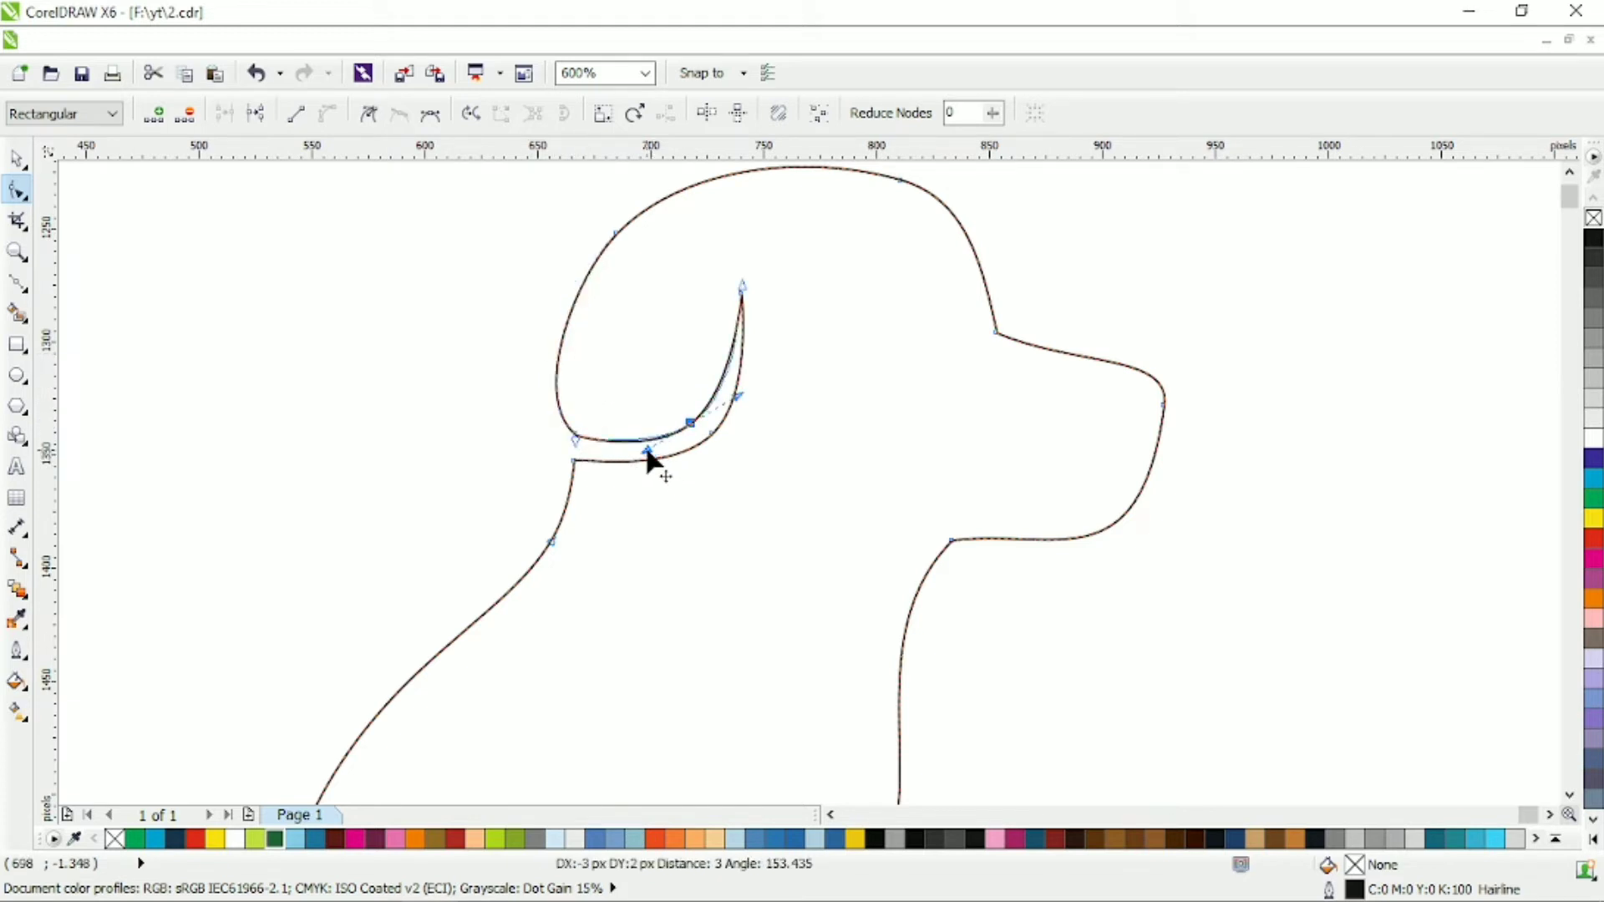
- Refine the two lower ear curves into a rounded flap by adjusting their middle nodes and the corners at the neck
{"action": "left_click", "coordinate": [690, 423]}
{"action": "mouse_move", "coordinate": [691, 423]}
{"action": "left_mouse_down"}
{"action": "mouse_move", "coordinate": [713, 449]}
{"action": "mouse_move", "coordinate": [700, 443]}
{"action": "left_mouse_up"}
{"action": "left_click", "coordinate": [575, 435]}
{"action": "mouse_move", "coordinate": [588, 441]}
{"action": "left_mouse_down"}
{"action": "mouse_move", "coordinate": [603, 448]}
{"action": "mouse_move", "coordinate": [573, 458]}
{"action": "left_mouse_up"}
{"action": "left_click", "coordinate": [399, 114]}
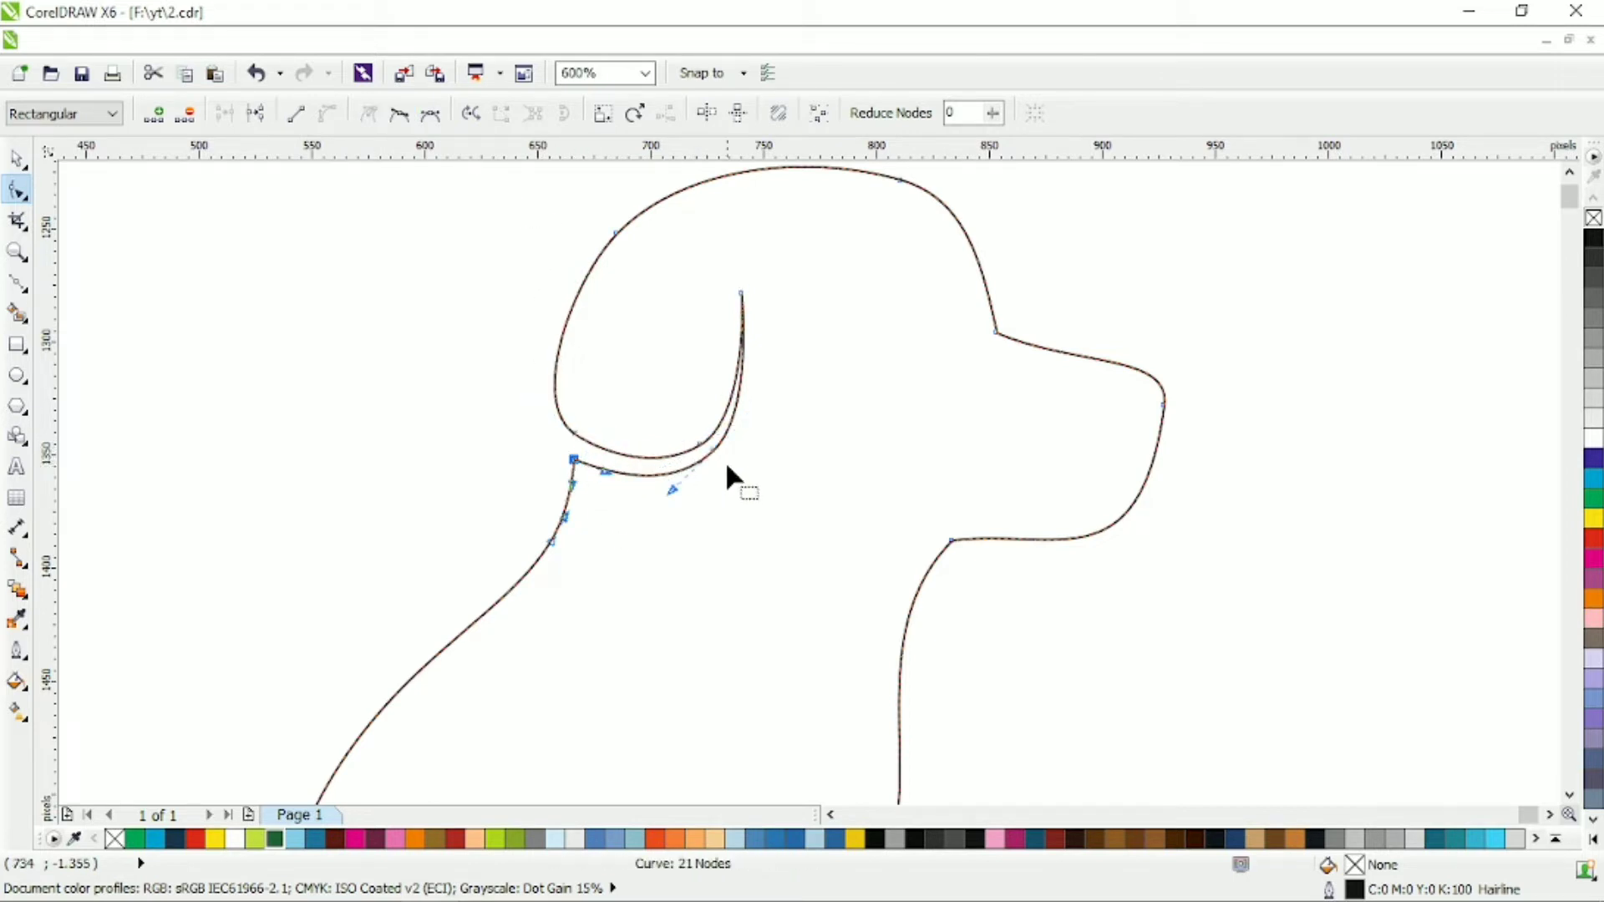
{"action": "left_click_drag", "start_coordinate": [713, 457], "coordinate": [752, 409]}
- Lower the ear tip and the ear's other nodes, and delete the surplus node at the back of the neck
{"action": "left_click_drag", "start_coordinate": [742, 306], "coordinate": [746, 342]}
{"action": "key", "text": "c"}
{"action": "left_click_drag", "start_coordinate": [494, 273], "coordinate": [719, 512]}
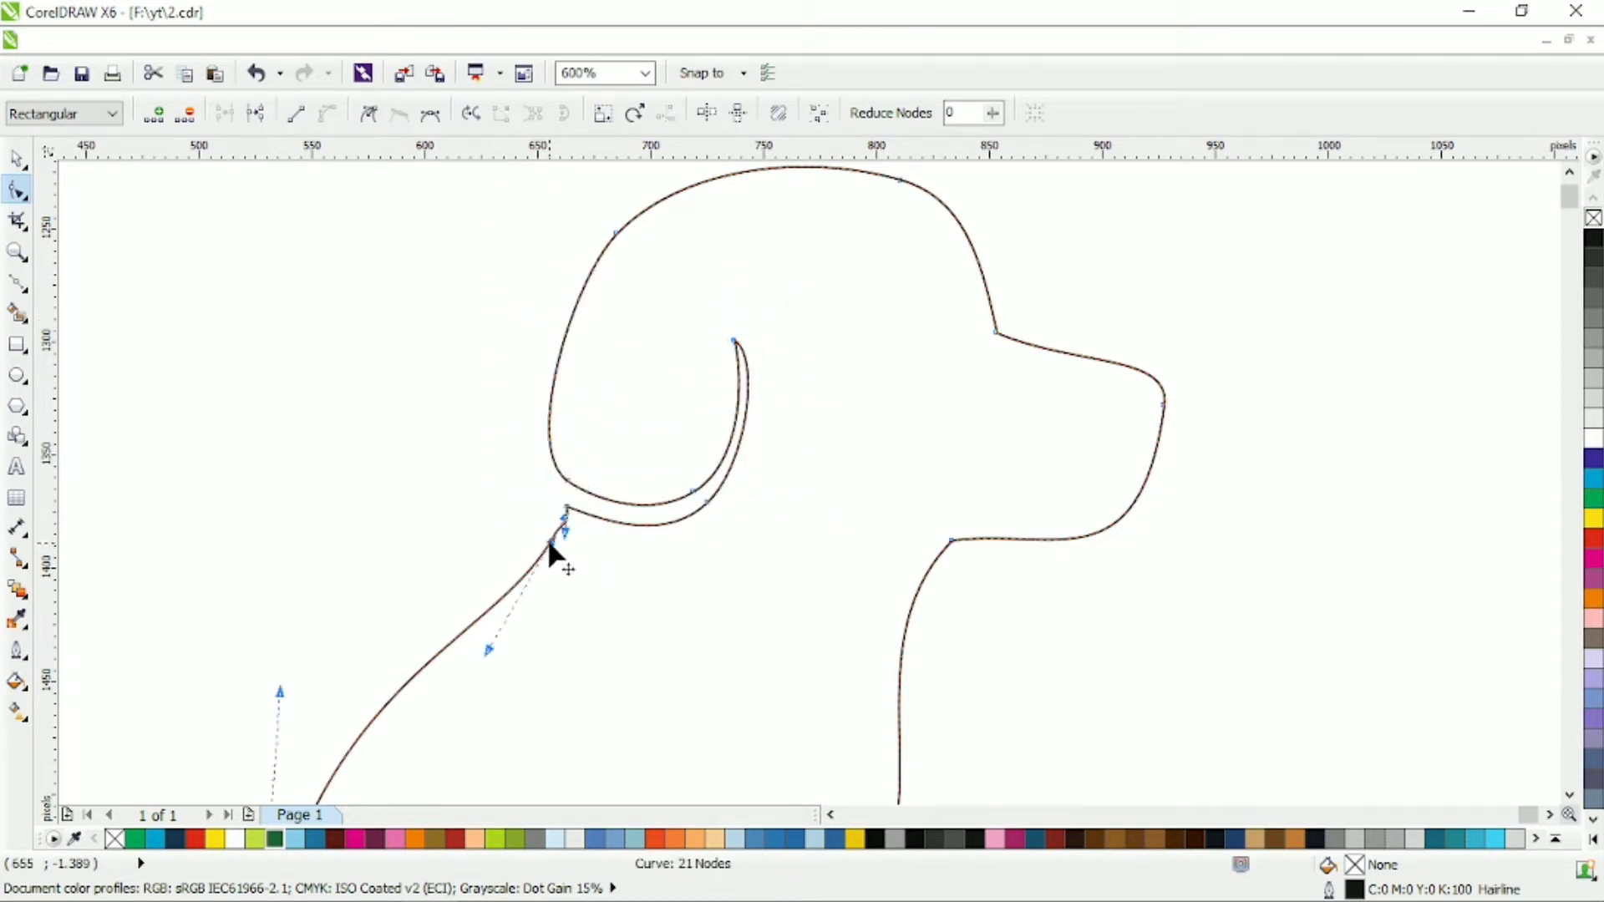
{"action": "key", "text": "Delete"}
- Add a node under the jaw and pull it back into the head to form a thin jaw line
{"action": "scroll", "coordinate": [590, 524], "scroll_direction": "down", "scroll_amount": 2}
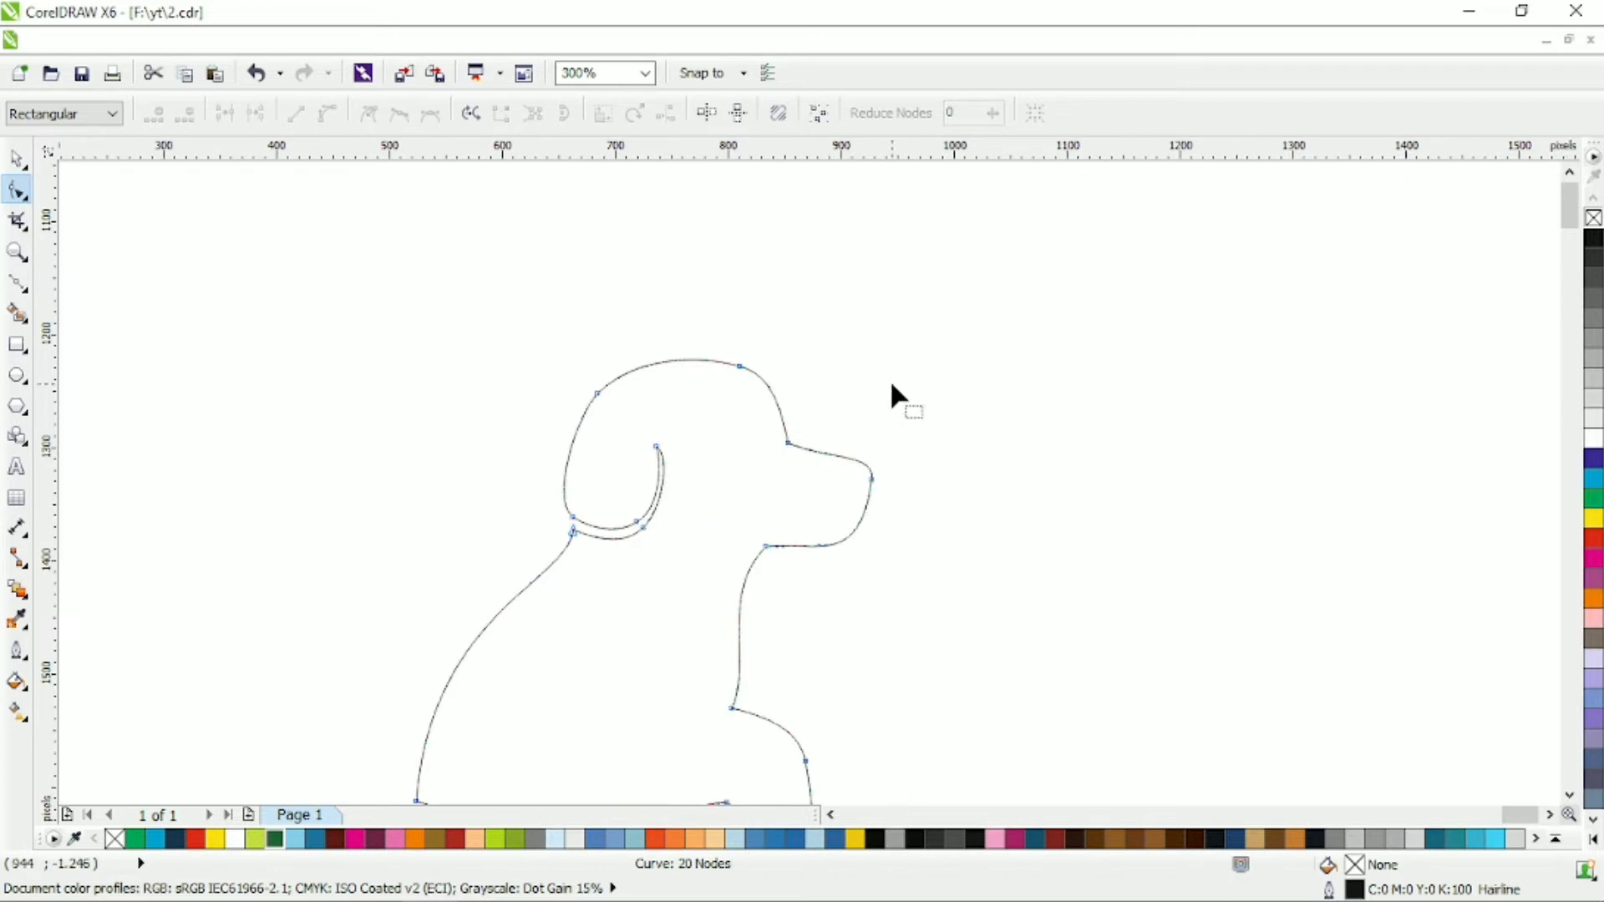
{"action": "double_click", "coordinate": [755, 550]}
{"action": "scroll", "coordinate": [734, 530], "scroll_direction": "up", "scroll_amount": 2}
{"action": "left_click_drag", "start_coordinate": [756, 554], "coordinate": [786, 572]}
{"action": "left_click_drag", "start_coordinate": [639, 549], "coordinate": [666, 562]}
{"action": "left_click_drag", "start_coordinate": [767, 561], "coordinate": [873, 525]}
- Add nodes around the corner where the belly meets the hind leg and pull the corner node into the body
{"action": "scroll", "coordinate": [872, 524], "scroll_direction": "down", "scroll_amount": 4}
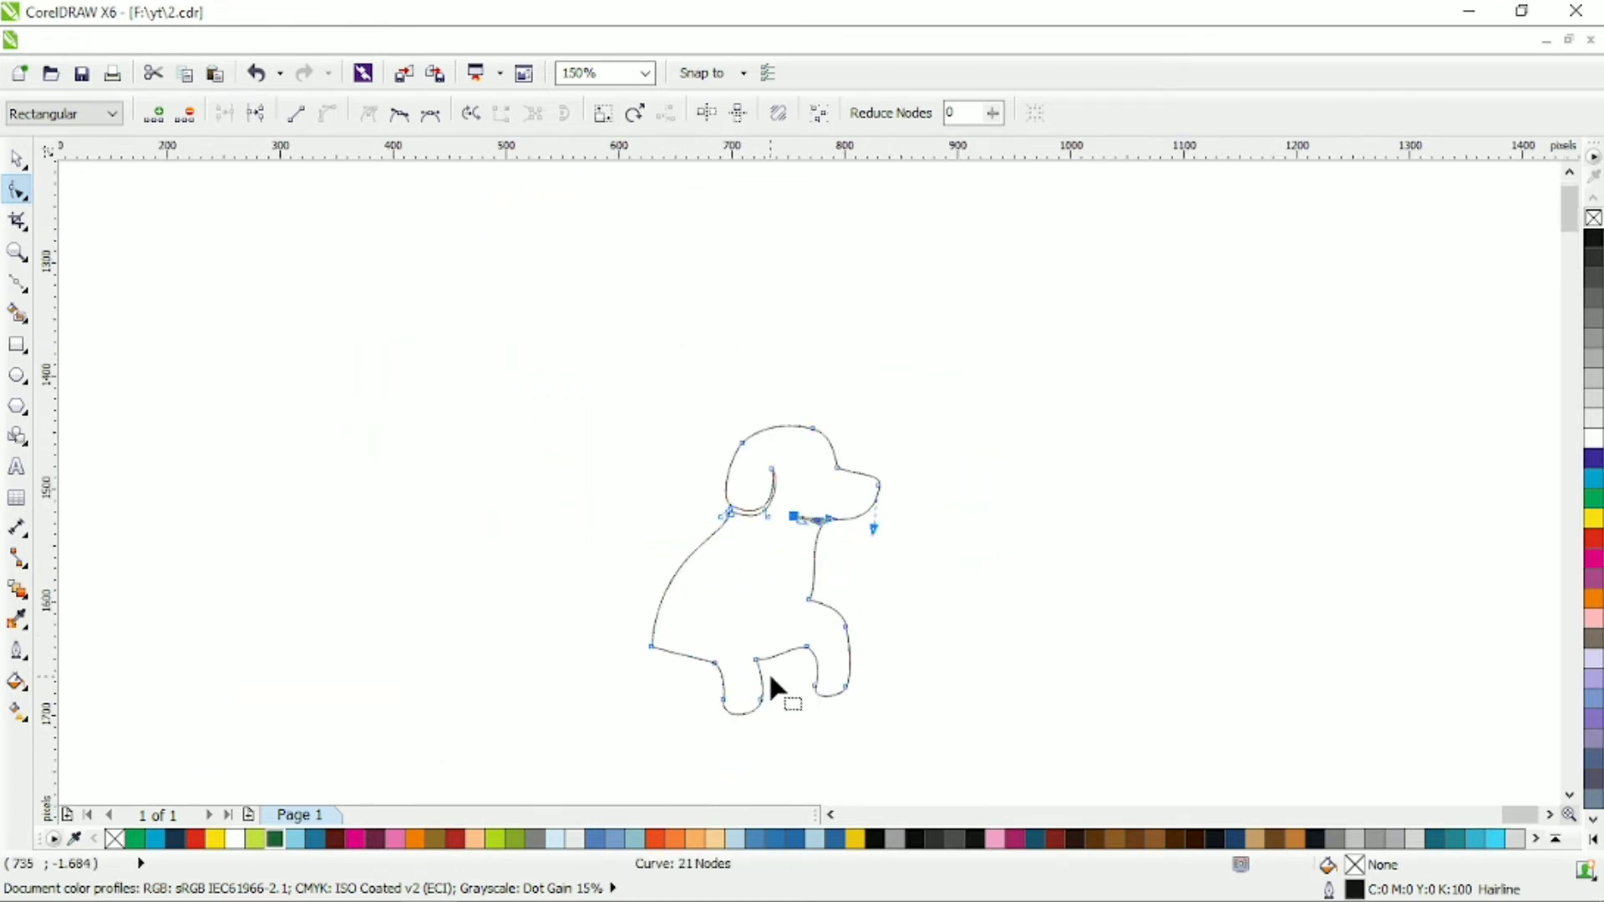
{"action": "scroll", "coordinate": [771, 669], "scroll_direction": "up", "scroll_amount": 2}
{"action": "double_click", "coordinate": [757, 641]}
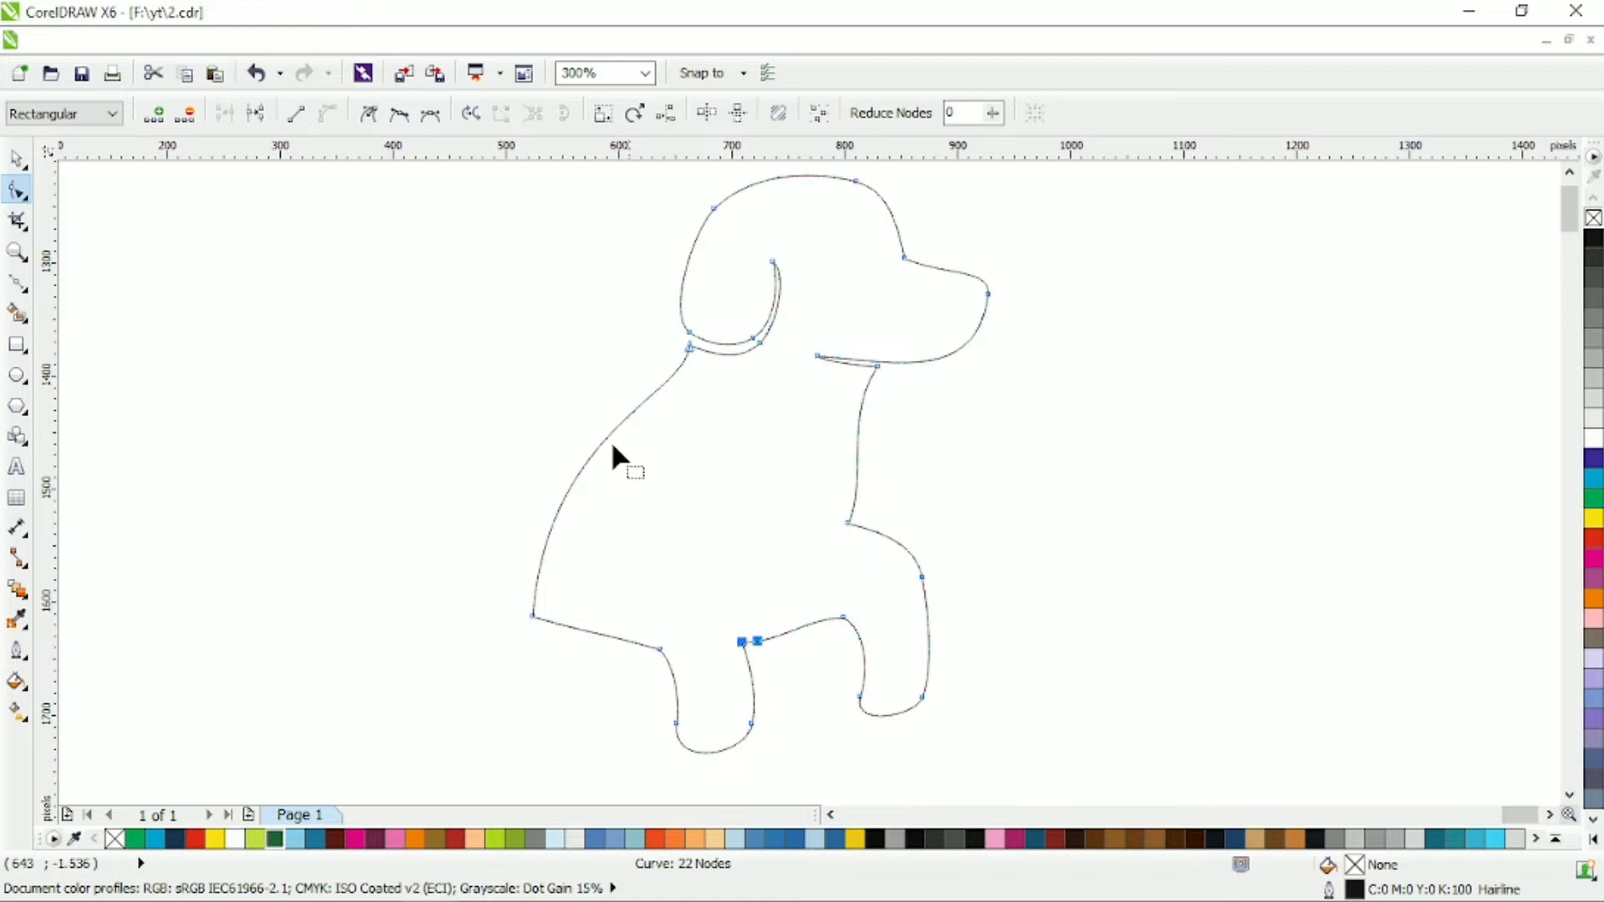
{"action": "left_click", "coordinate": [370, 113]}
{"action": "scroll", "coordinate": [716, 599], "scroll_direction": "up", "scroll_amount": 1}
{"action": "left_click_drag", "start_coordinate": [798, 685], "coordinate": [814, 681]}
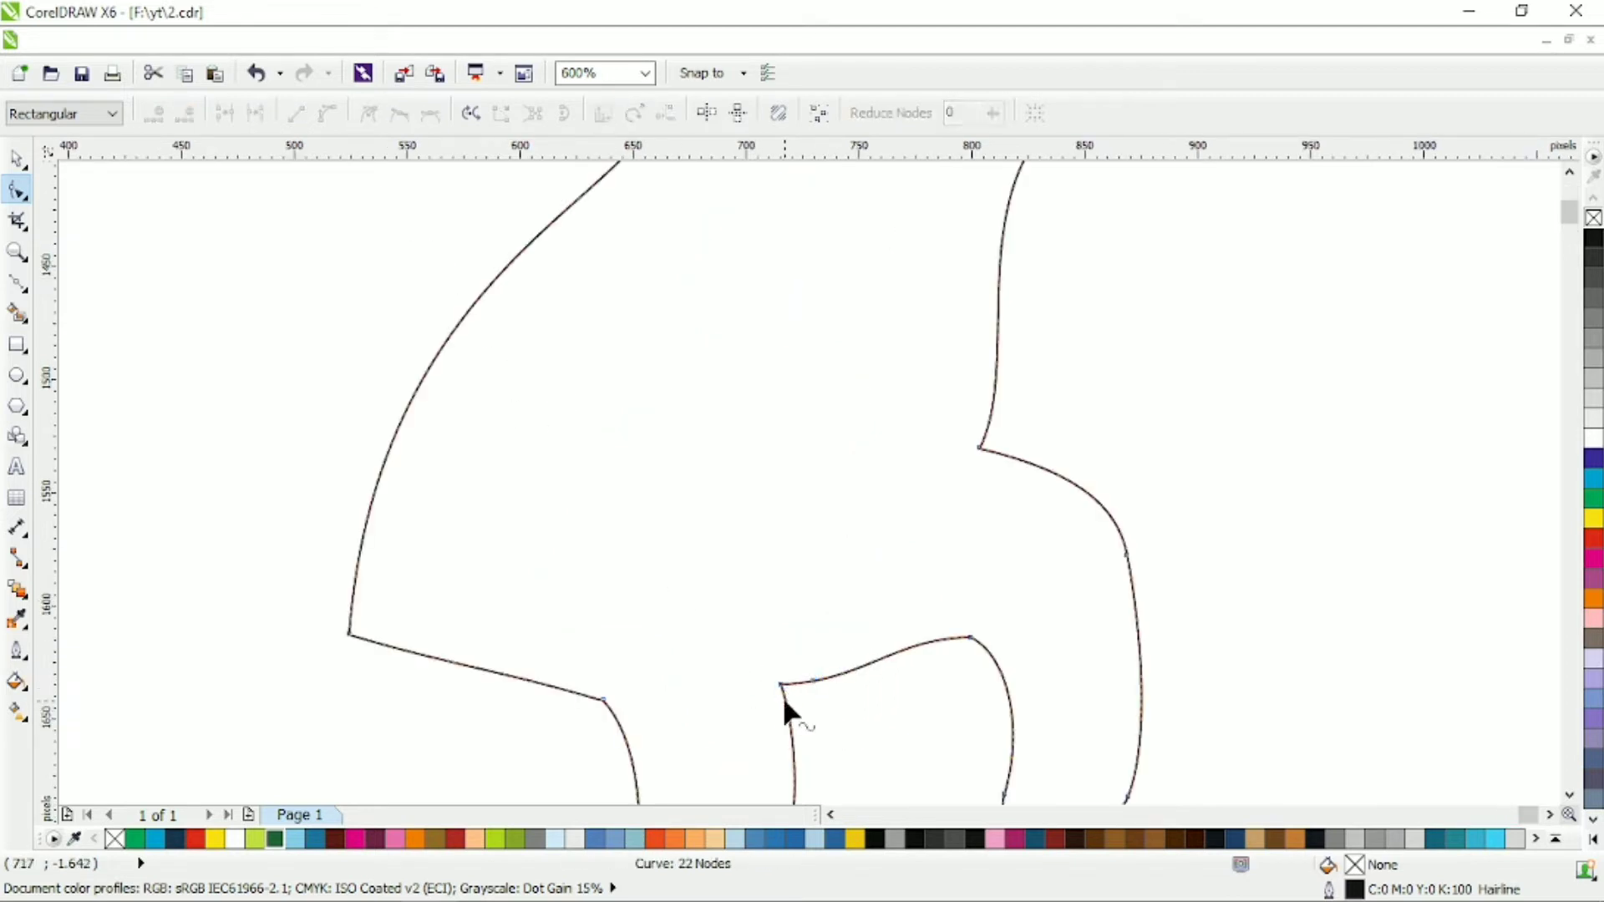
{"action": "left_click", "coordinate": [777, 683]}
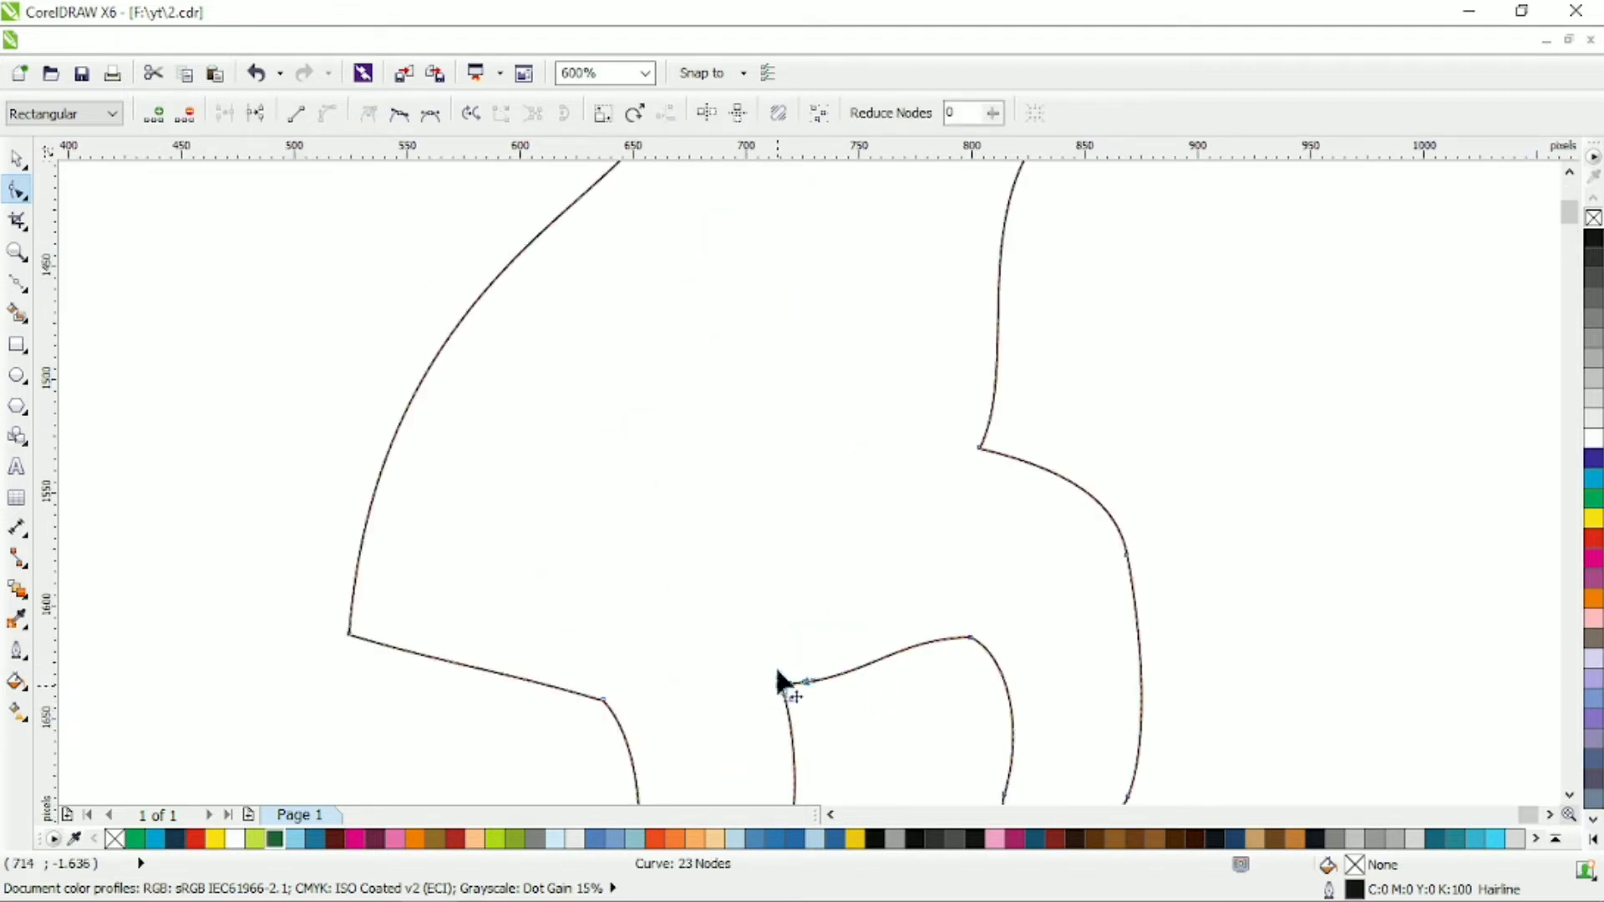
{"action": "left_click_drag", "start_coordinate": [781, 684], "coordinate": [633, 573]}
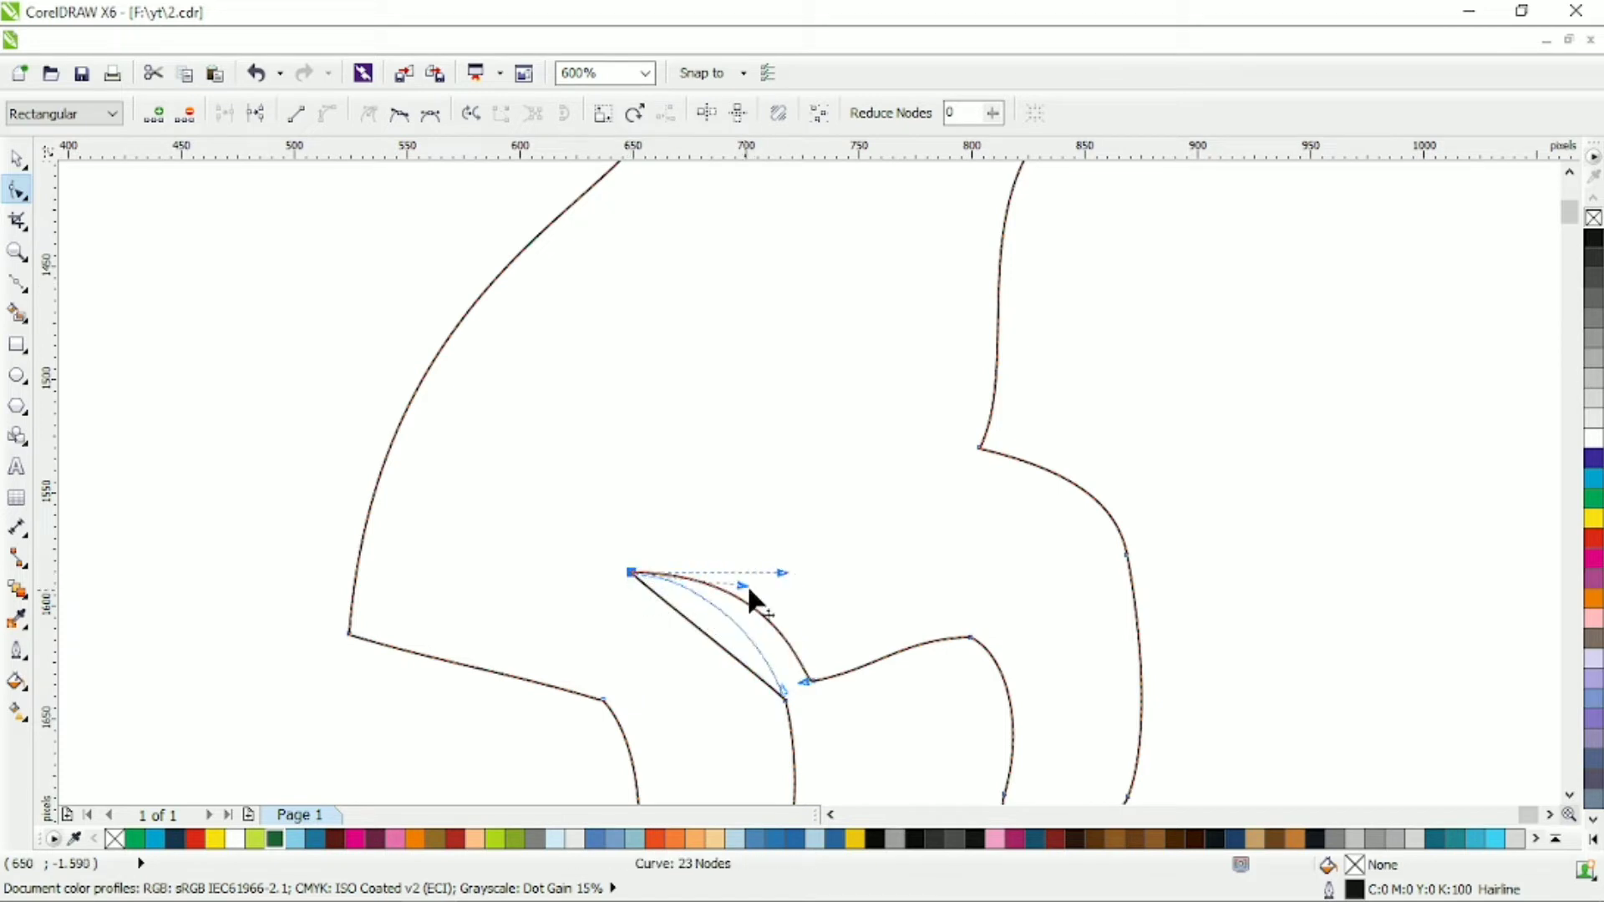
- Adjust the handles and lower node of the hind-leg notch to form a thin, tapered thigh curve
{"action": "left_click_drag", "start_coordinate": [747, 587], "coordinate": [722, 550]}
{"action": "left_click_drag", "start_coordinate": [804, 682], "coordinate": [805, 642]}
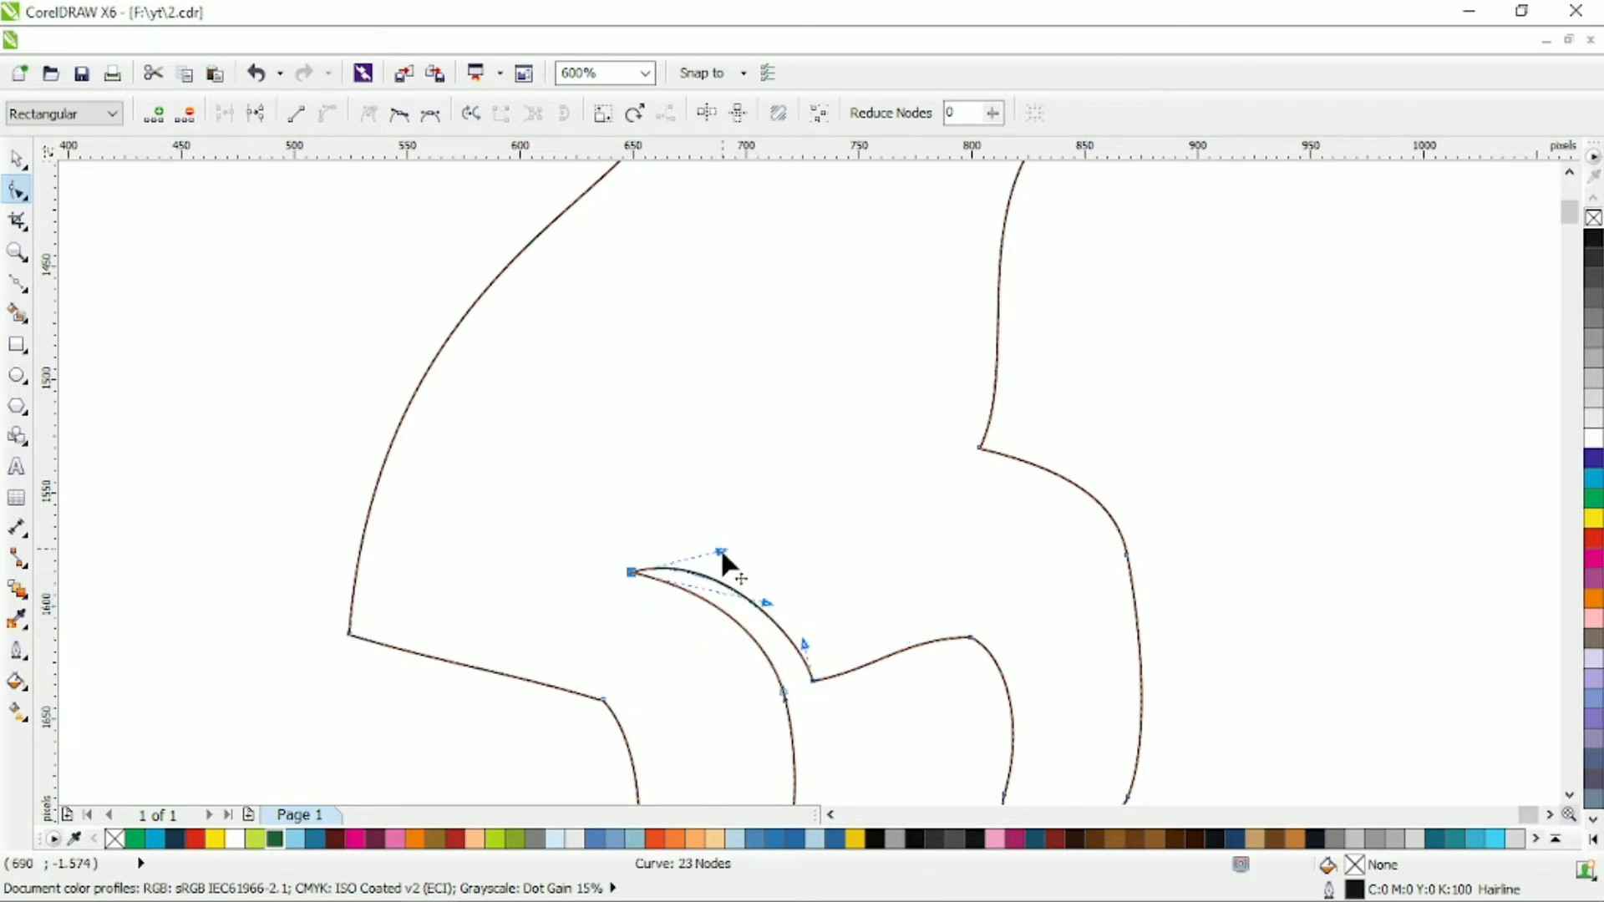
{"action": "left_click_drag", "start_coordinate": [720, 550], "coordinate": [729, 550]}
{"action": "left_click_drag", "start_coordinate": [766, 602], "coordinate": [763, 582]}
{"action": "left_click_drag", "start_coordinate": [785, 700], "coordinate": [789, 665]}
{"action": "left_click_drag", "start_coordinate": [730, 552], "coordinate": [745, 552]}
- Add a node on the belly beside the front leg and extend the leg's inner edge into the body as a crease
{"action": "scroll", "coordinate": [982, 577], "scroll_direction": "down", "scroll_amount": 1}
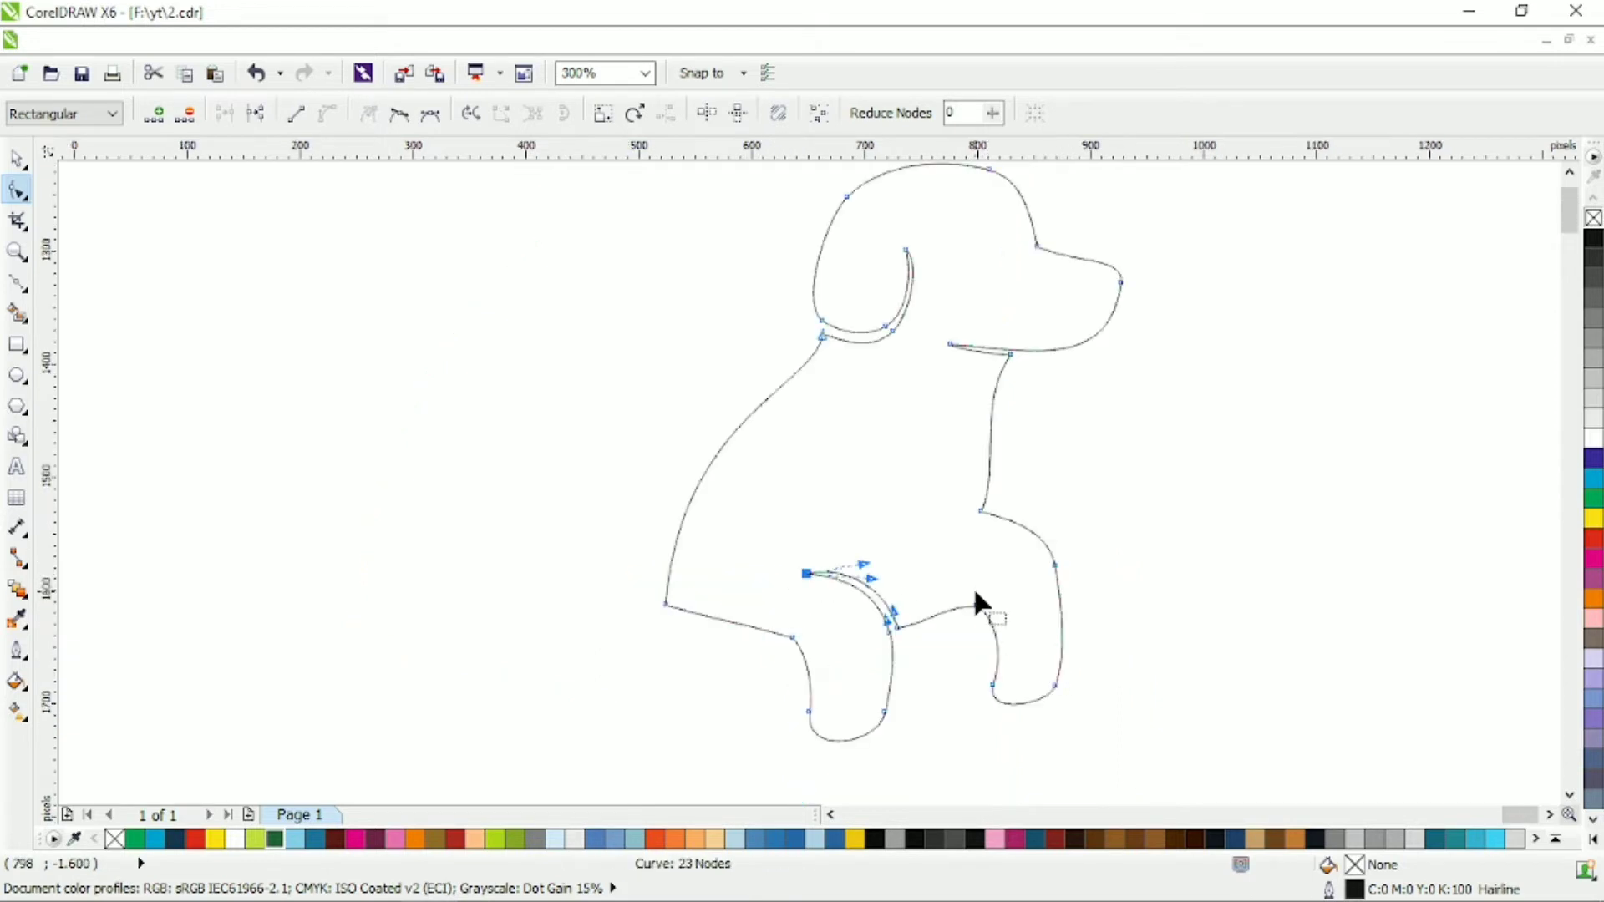
{"action": "scroll", "coordinate": [975, 590], "scroll_direction": "up", "scroll_amount": 1}
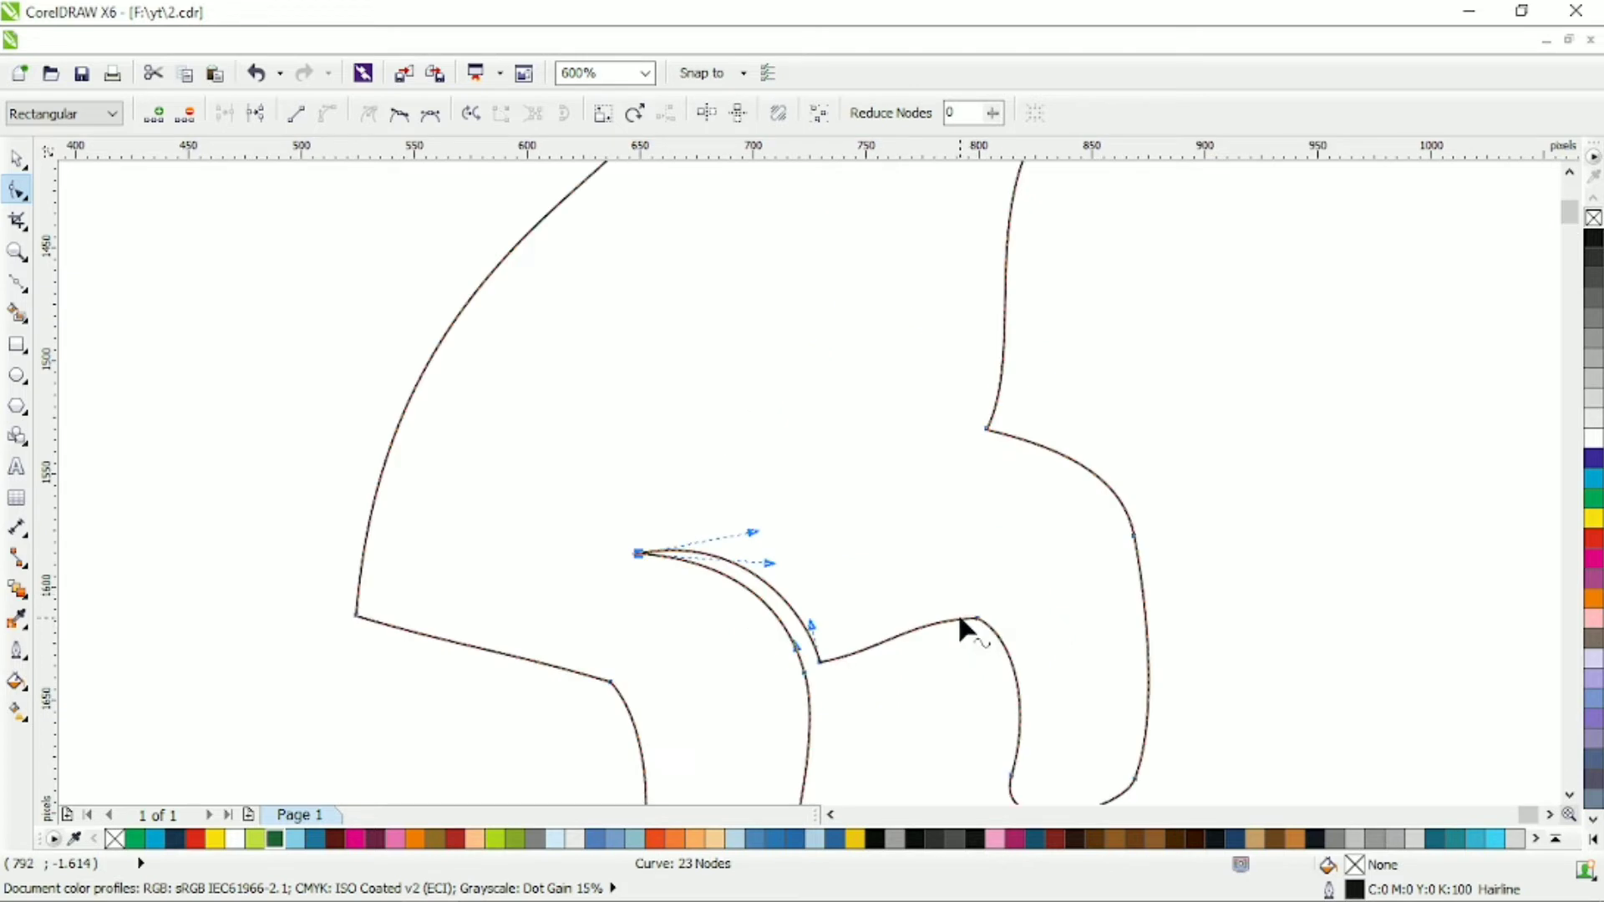
{"action": "double_click", "coordinate": [960, 618]}
{"action": "left_click_drag", "start_coordinate": [933, 568], "coordinate": [967, 622]}
{"action": "scroll", "coordinate": [967, 623], "scroll_direction": "down", "scroll_amount": 1}
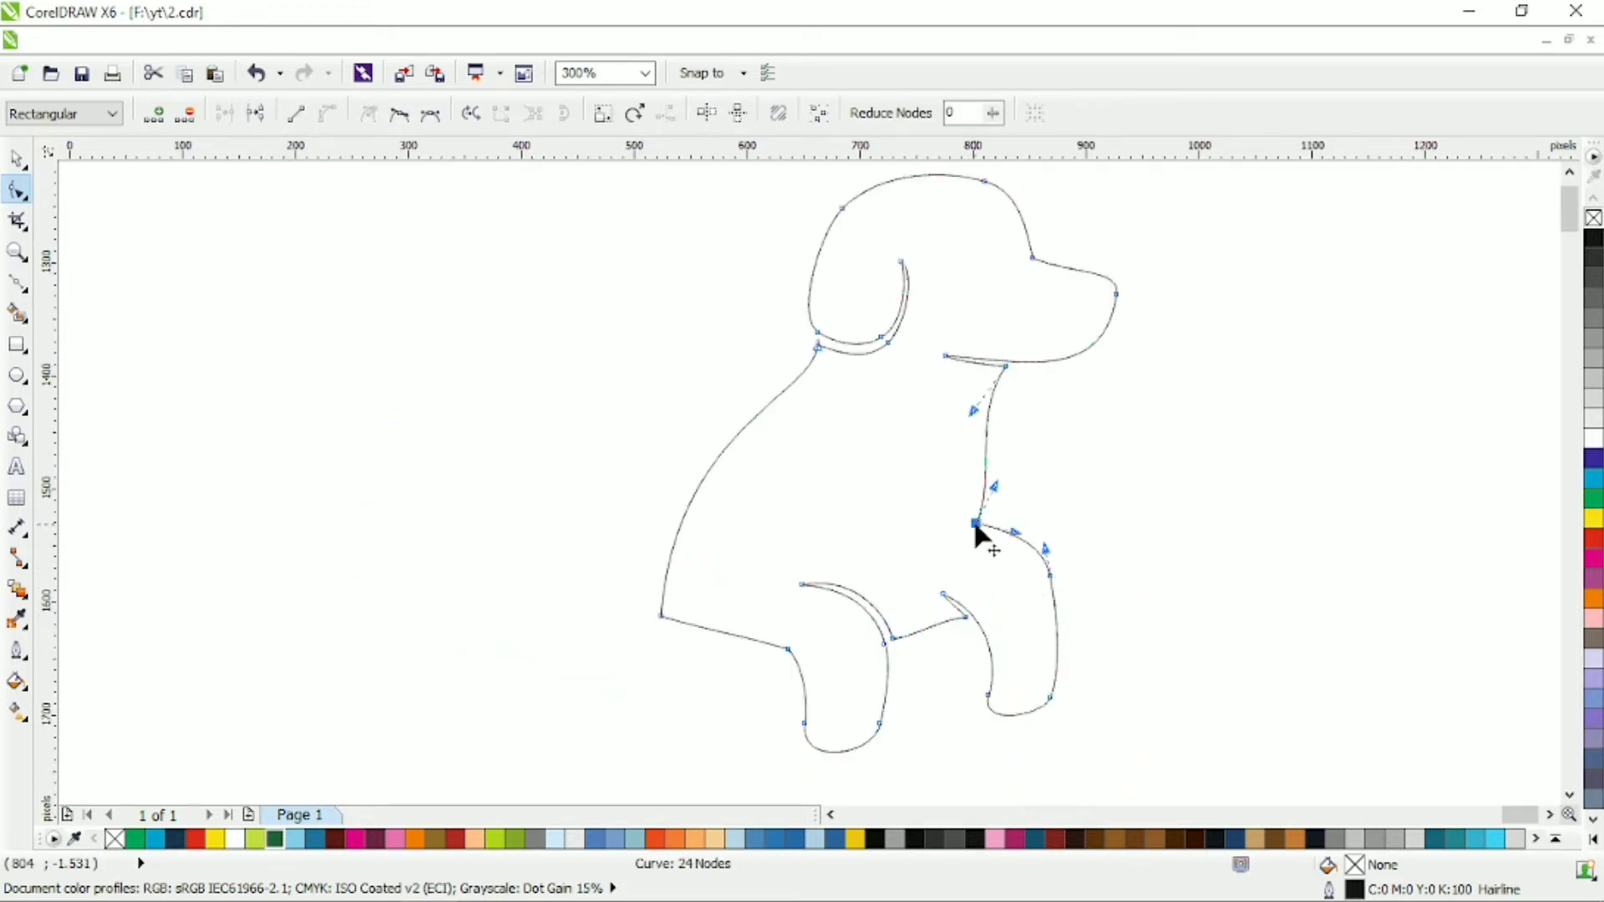
- Draw a circle around the dog silhouette, scale it to about 496 px across and position it around the dog's body
{"action": "key", "text": "space"}
{"action": "left_click", "coordinate": [615, 431]}
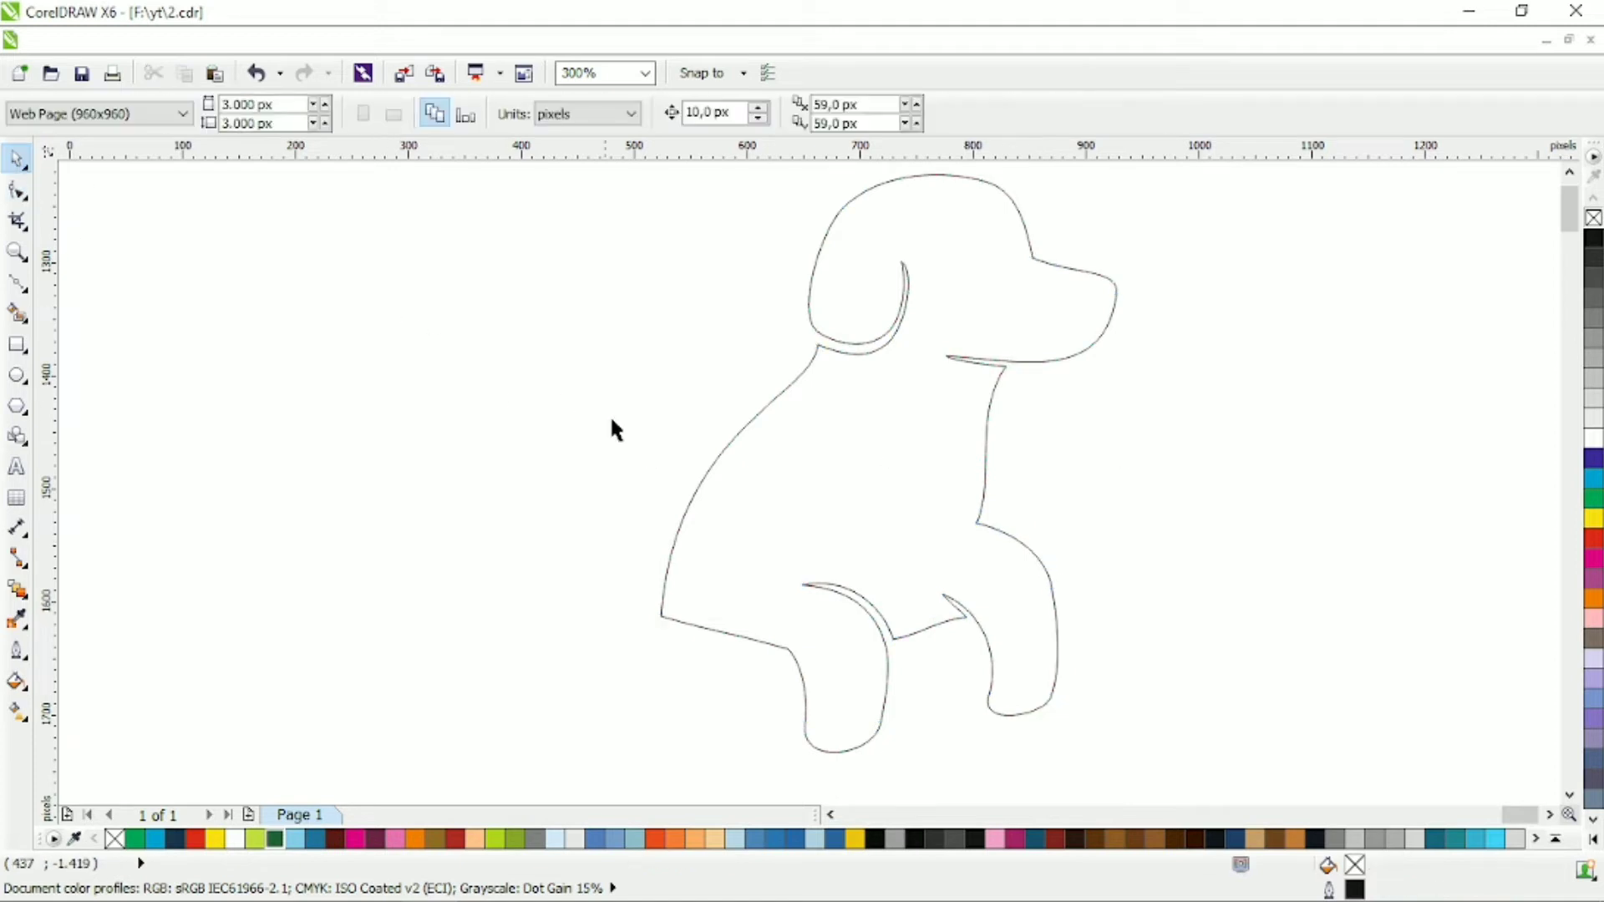
{"action": "scroll", "coordinate": [836, 488], "scroll_direction": "down", "scroll_amount": 1}
{"action": "left_click", "coordinate": [19, 377]}
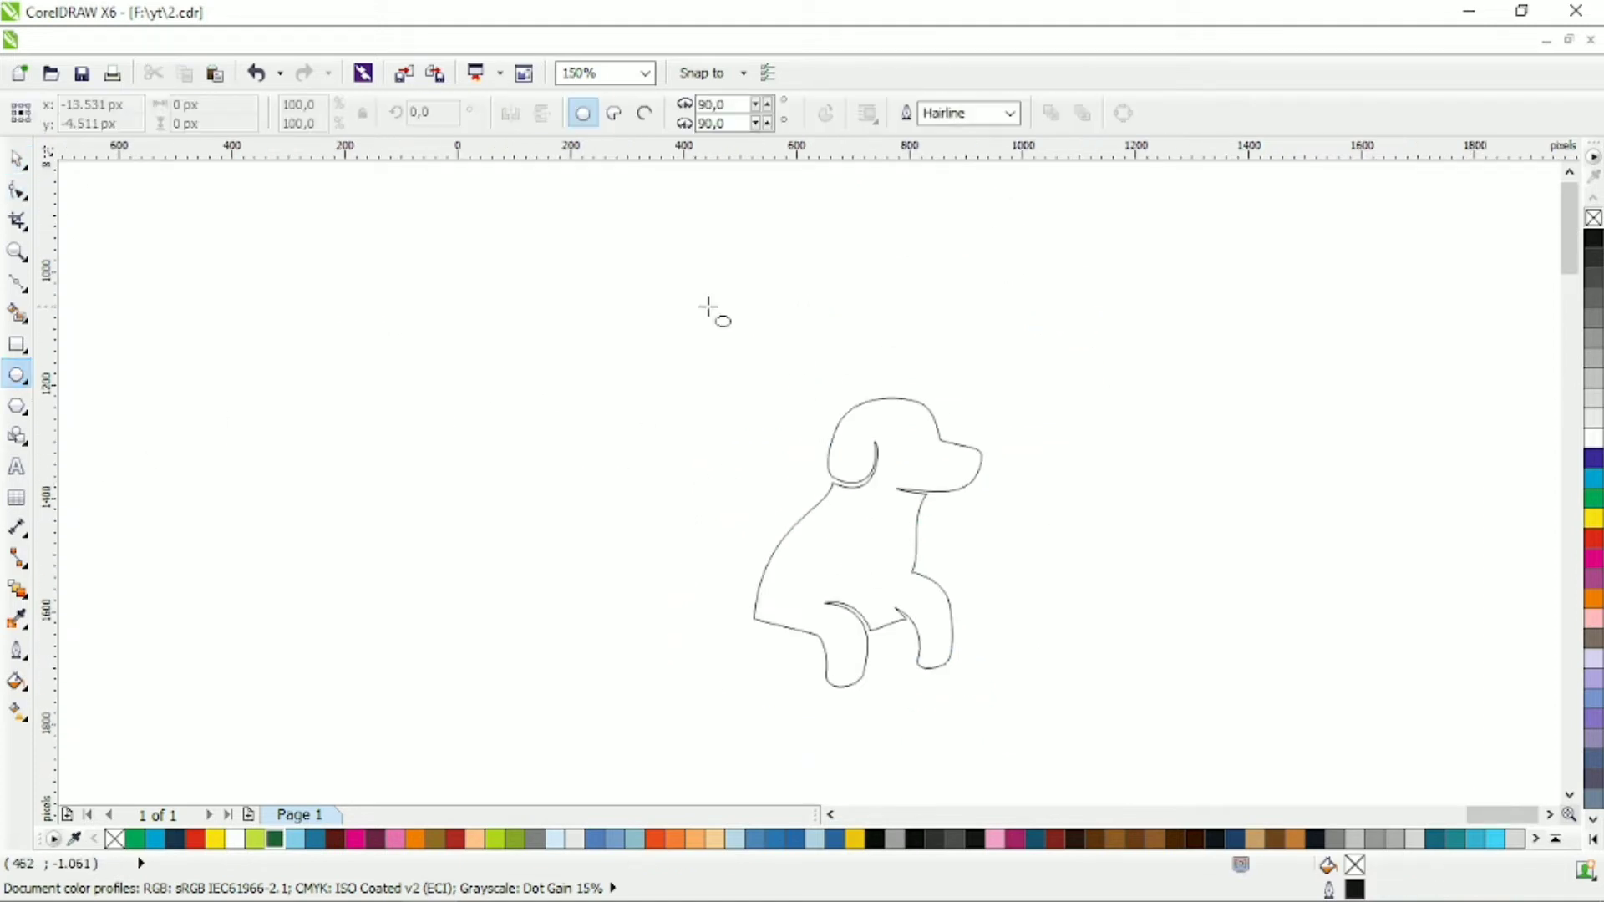
{"action": "left_click_drag", "start_coordinate": [702, 305], "coordinate": [1010, 622]}
{"action": "key", "text": "space"}
{"action": "left_click_drag", "start_coordinate": [730, 444], "coordinate": [725, 477]}
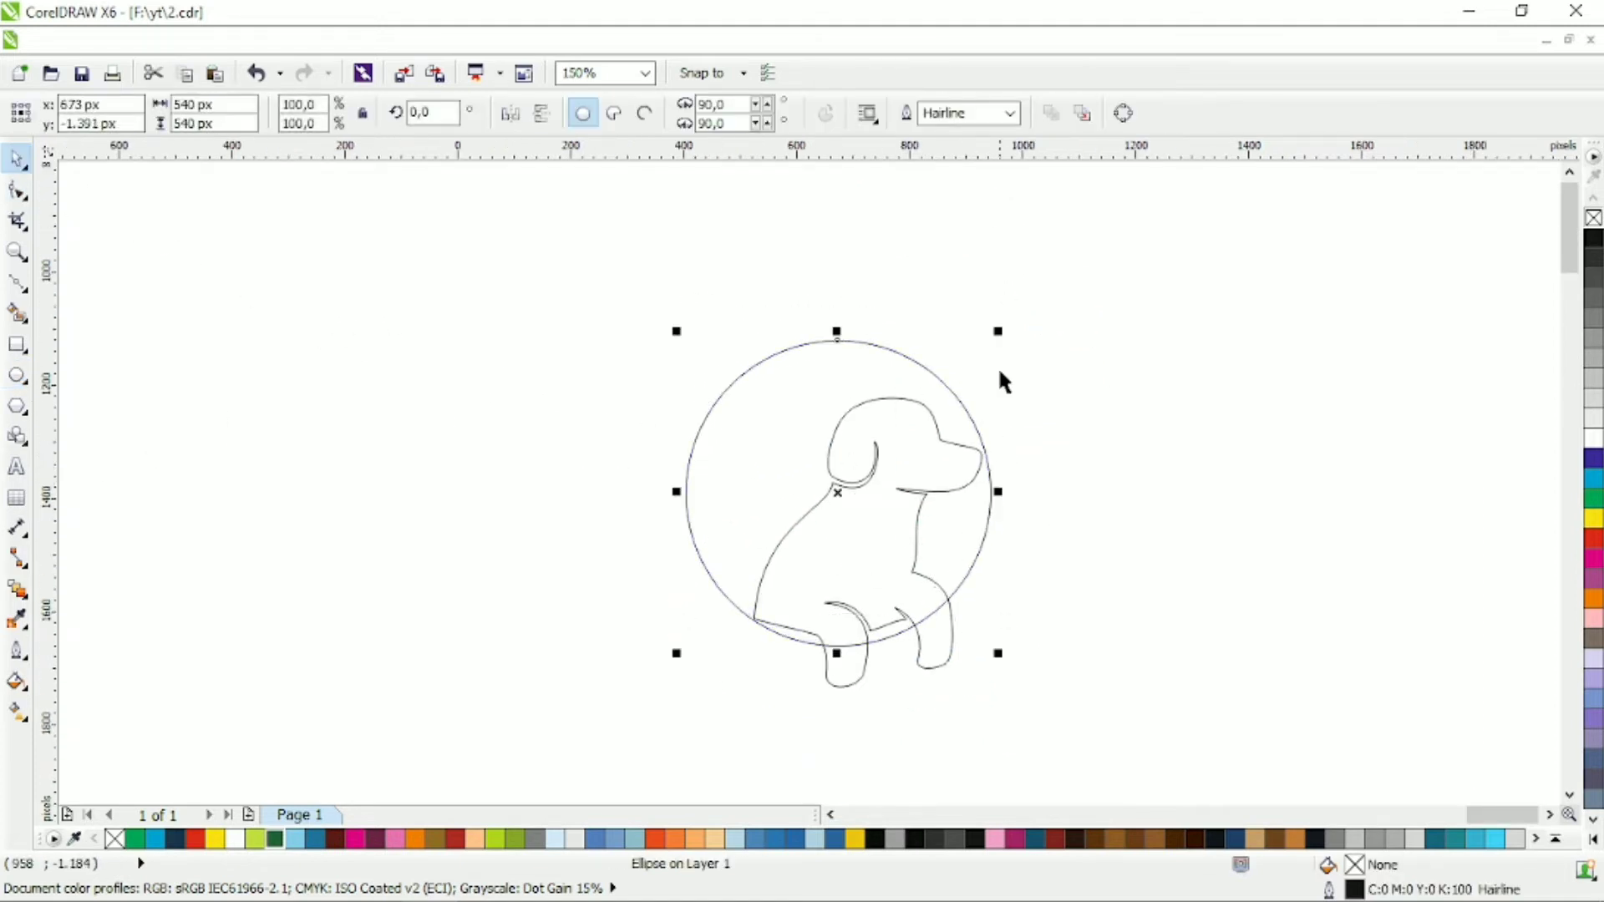
{"action": "left_click_drag", "start_coordinate": [995, 333], "coordinate": [979, 346]}
{"action": "mouse_move", "coordinate": [834, 393]}
{"action": "left_mouse_down"}
{"action": "mouse_move", "coordinate": [879, 393]}
{"action": "mouse_move", "coordinate": [829, 392]}
{"action": "mouse_move", "coordinate": [853, 392]}
{"action": "left_mouse_up"}
- Shift the nodes of the dog's lower body and legs slightly toward the side the dog faces
{"action": "left_click", "coordinate": [935, 426]}
{"action": "left_click", "coordinate": [934, 424]}
{"action": "left_click_drag", "start_coordinate": [961, 638], "coordinate": [969, 642]}
- Thicken the circle's outline beyond 2.0 mm into a heavy ring and convert the outline to an object
{"action": "left_click", "coordinate": [1002, 520]}
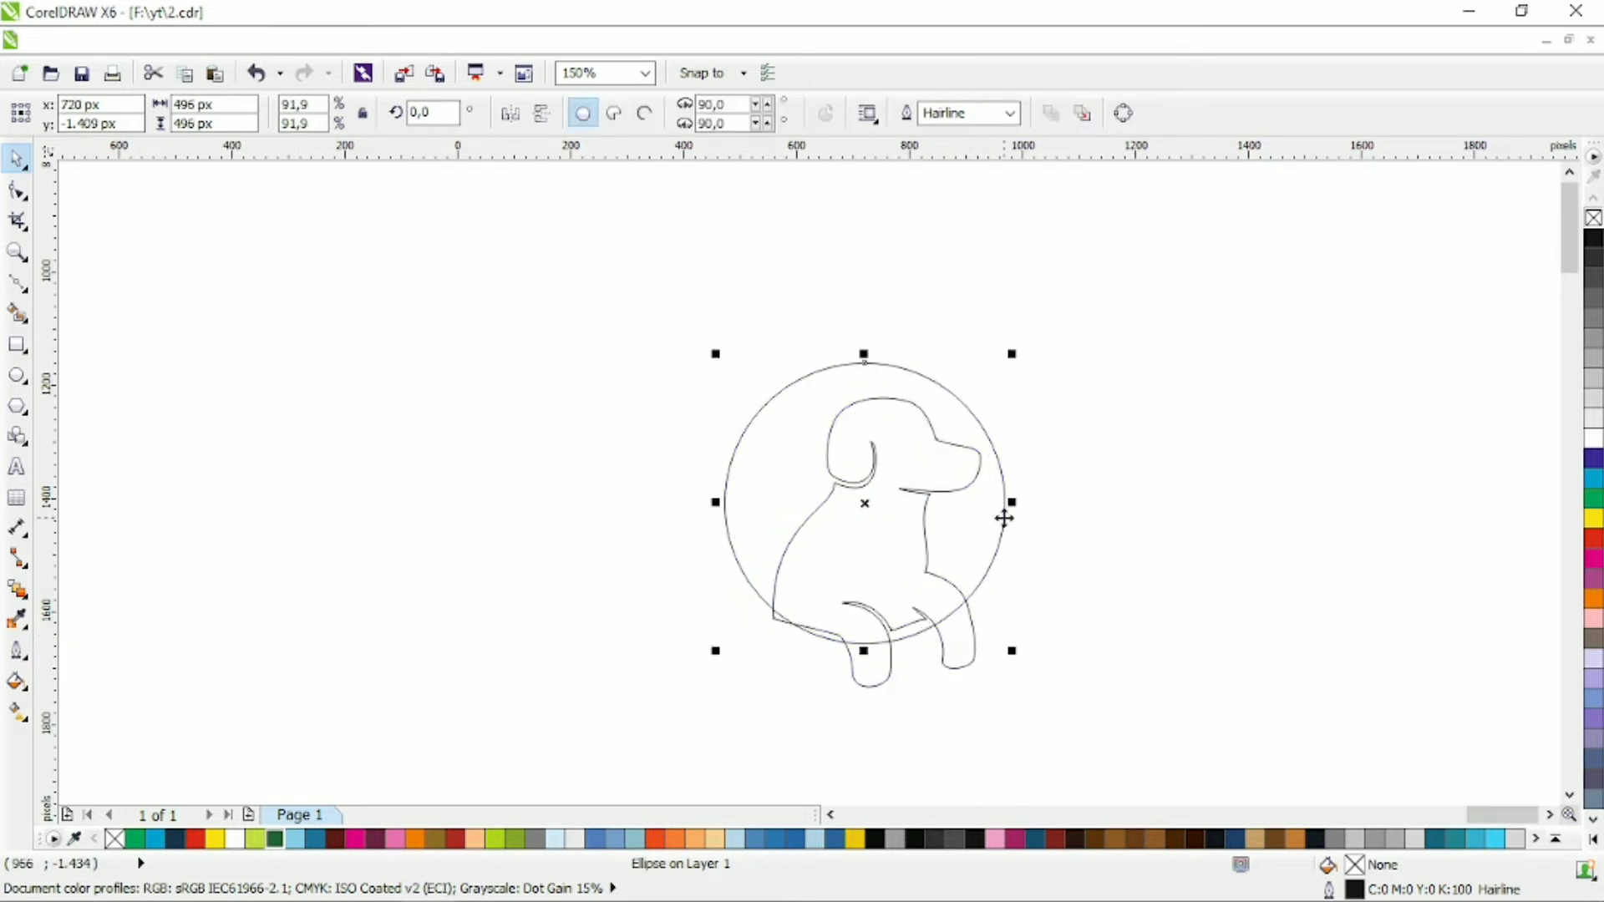
{"action": "left_click", "coordinate": [1011, 113]}
{"action": "left_click", "coordinate": [986, 259]}
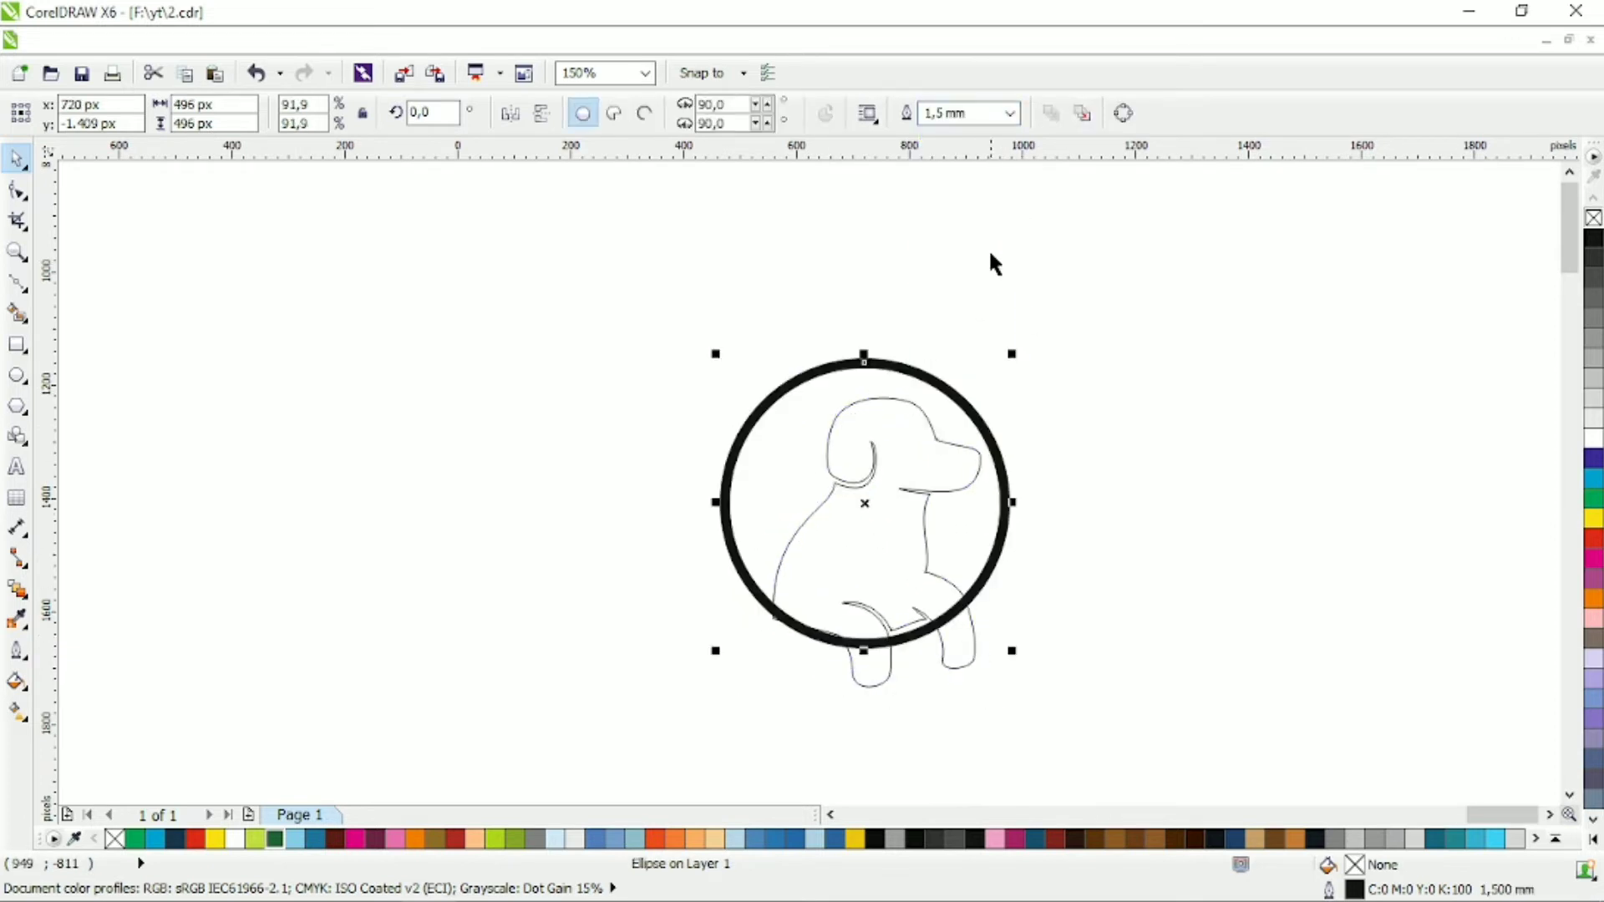
{"action": "left_click", "coordinate": [1011, 113]}
{"action": "left_click", "coordinate": [976, 273]}
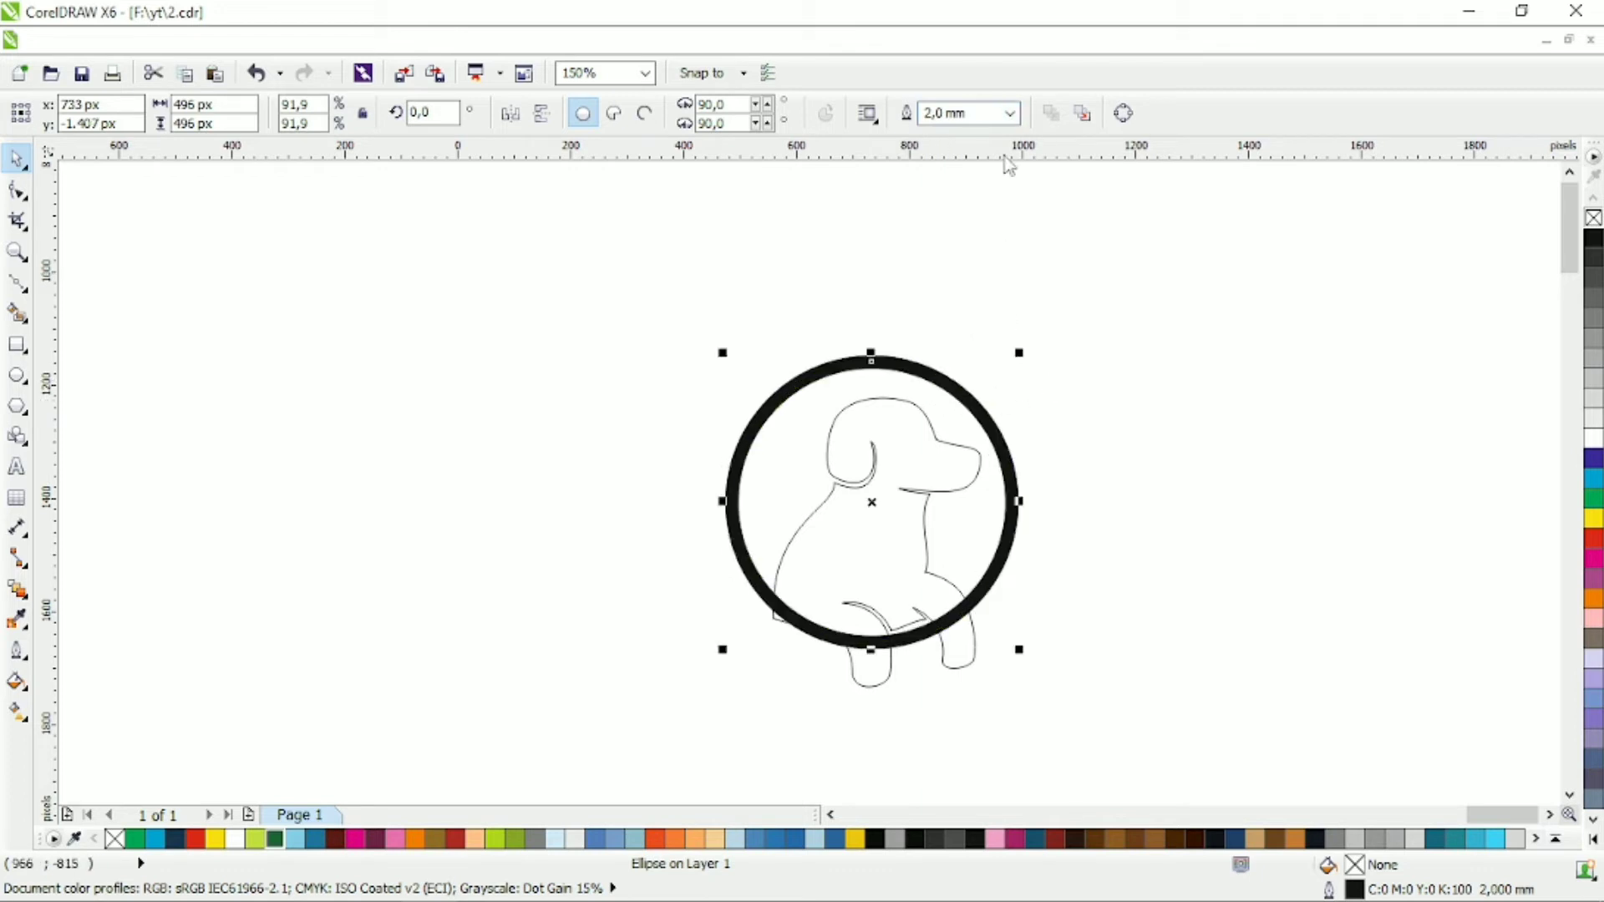
{"action": "left_click", "coordinate": [1010, 112]}
{"action": "left_click", "coordinate": [983, 289]}
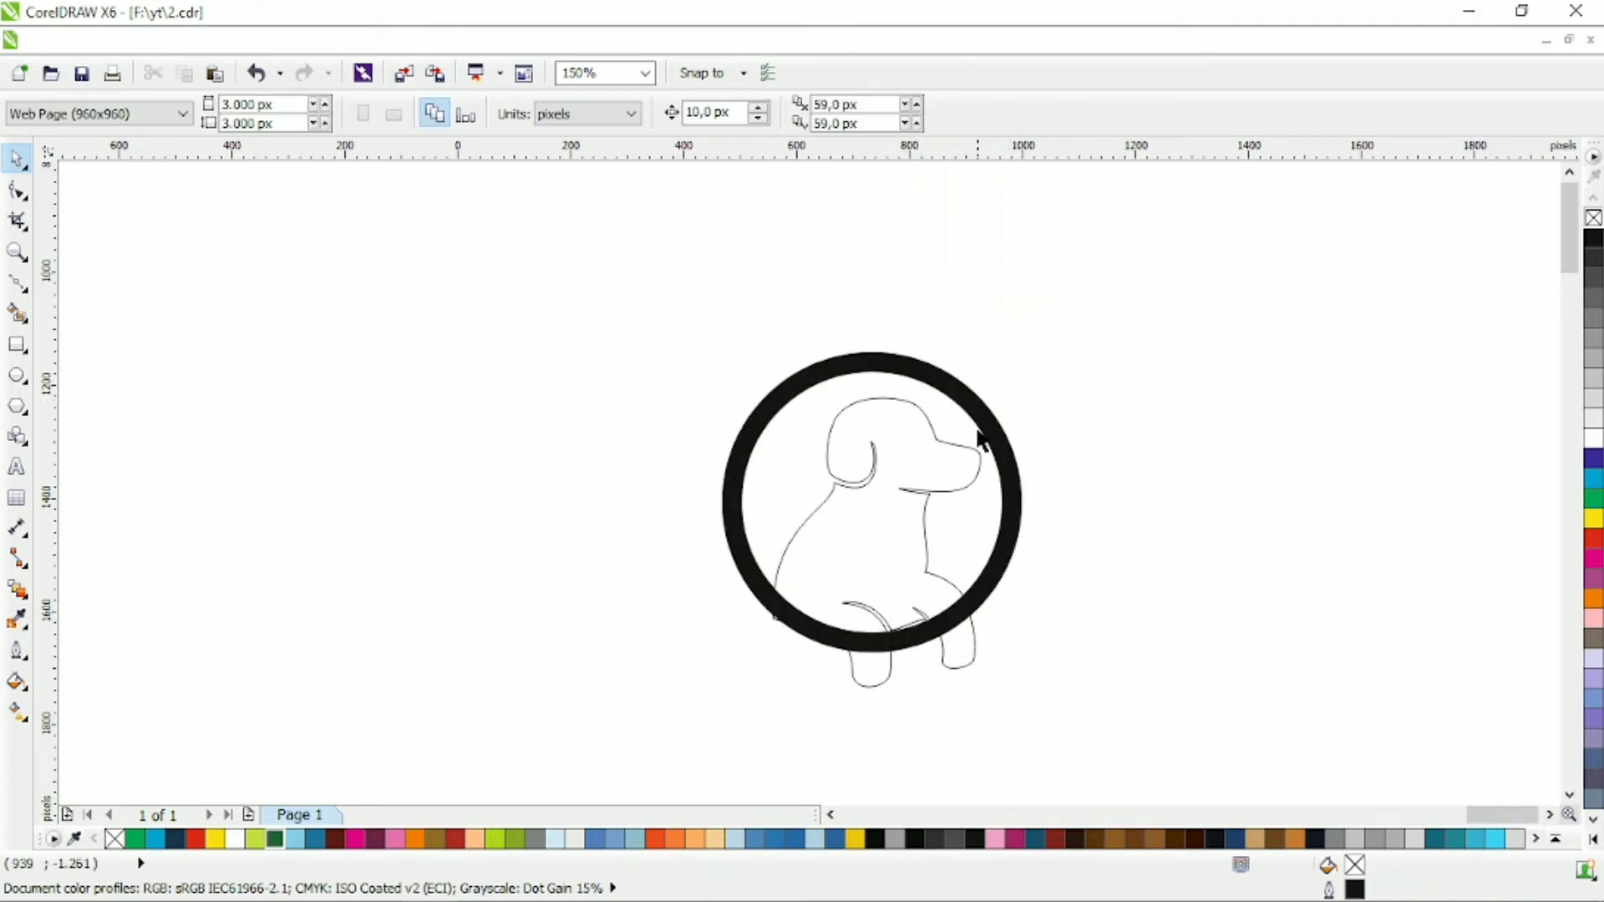
{"action": "left_click", "coordinate": [1058, 418]}
- Draw a four-point Bezier shape around the dog's rear corner, with both ends lying inside the ring band
{"action": "scroll", "coordinate": [1108, 460], "scroll_direction": "up", "scroll_amount": 1}
{"action": "left_click", "coordinate": [17, 284]}
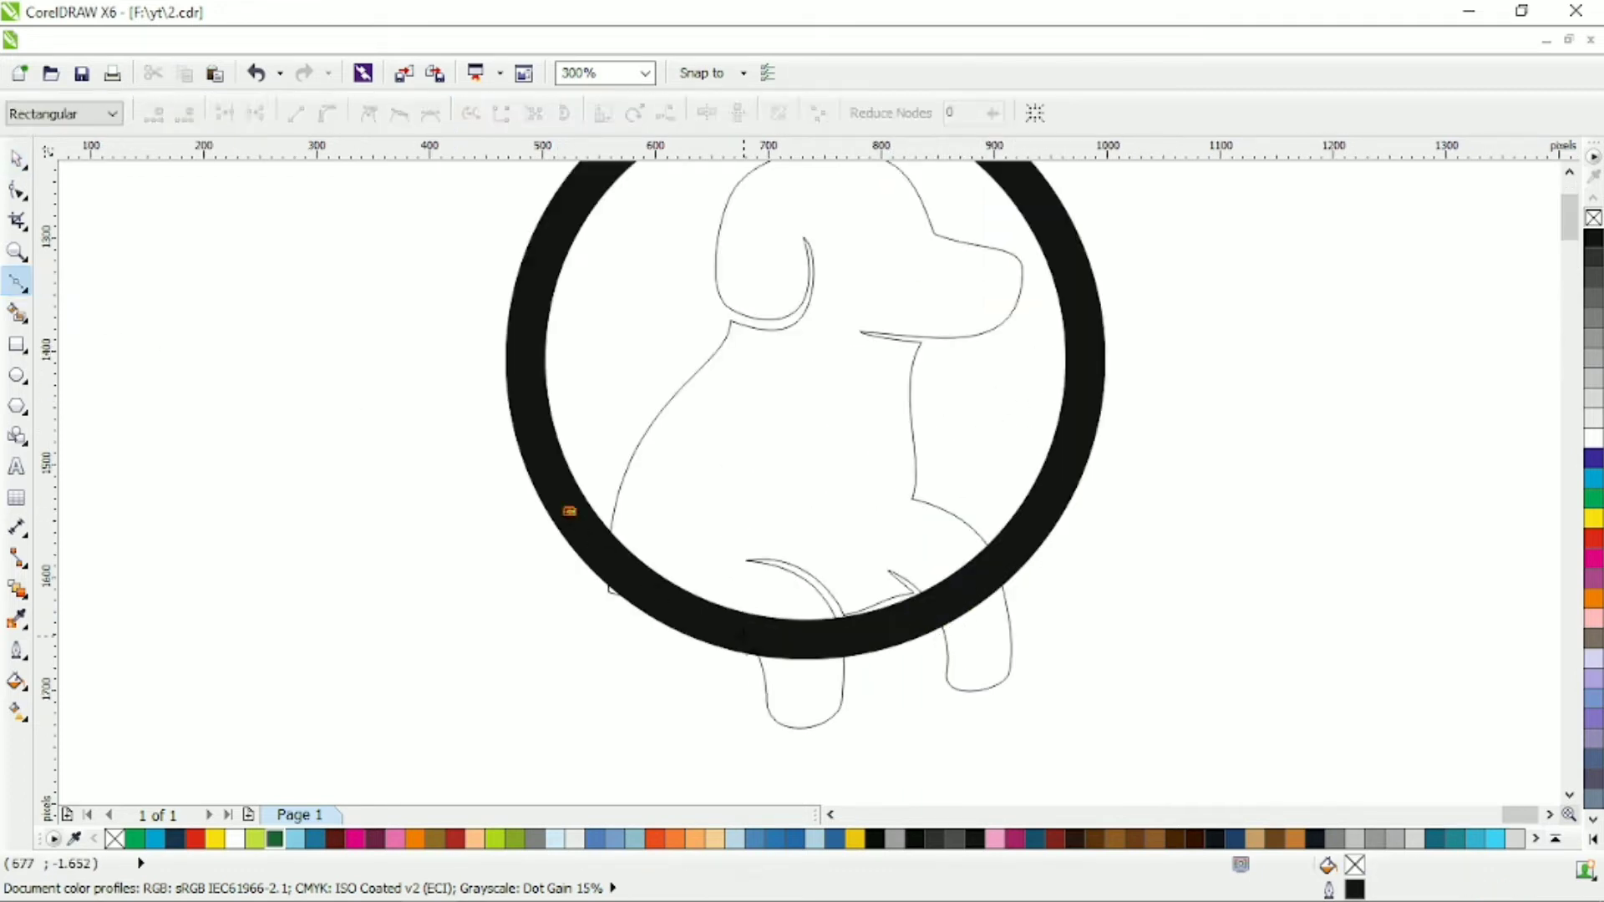
{"action": "left_click", "coordinate": [729, 634]}
{"action": "left_click", "coordinate": [652, 684]}
{"action": "left_click", "coordinate": [520, 590]}
{"action": "left_click", "coordinate": [569, 510]}
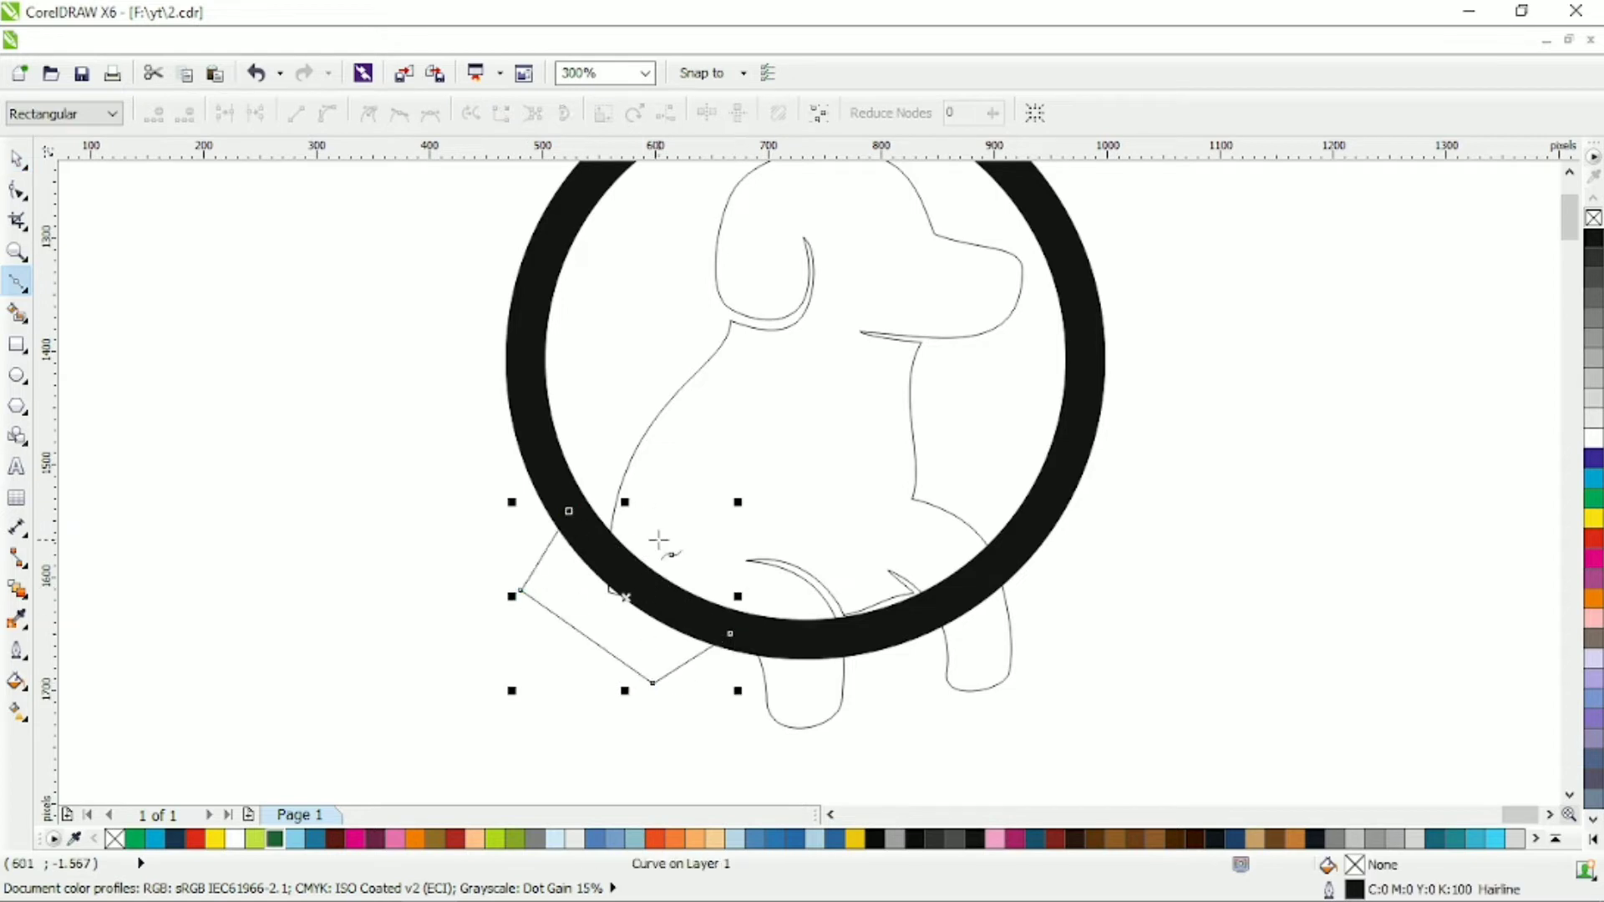
- Trim the dog's protruding rear corner with the Bezier shape and delete the shape
{"action": "left_click", "coordinate": [17, 159]}
{"action": "left_click", "coordinate": [699, 371], "text": "shift"}
{"action": "left_click", "coordinate": [757, 114]}
{"action": "left_click", "coordinate": [617, 638]}
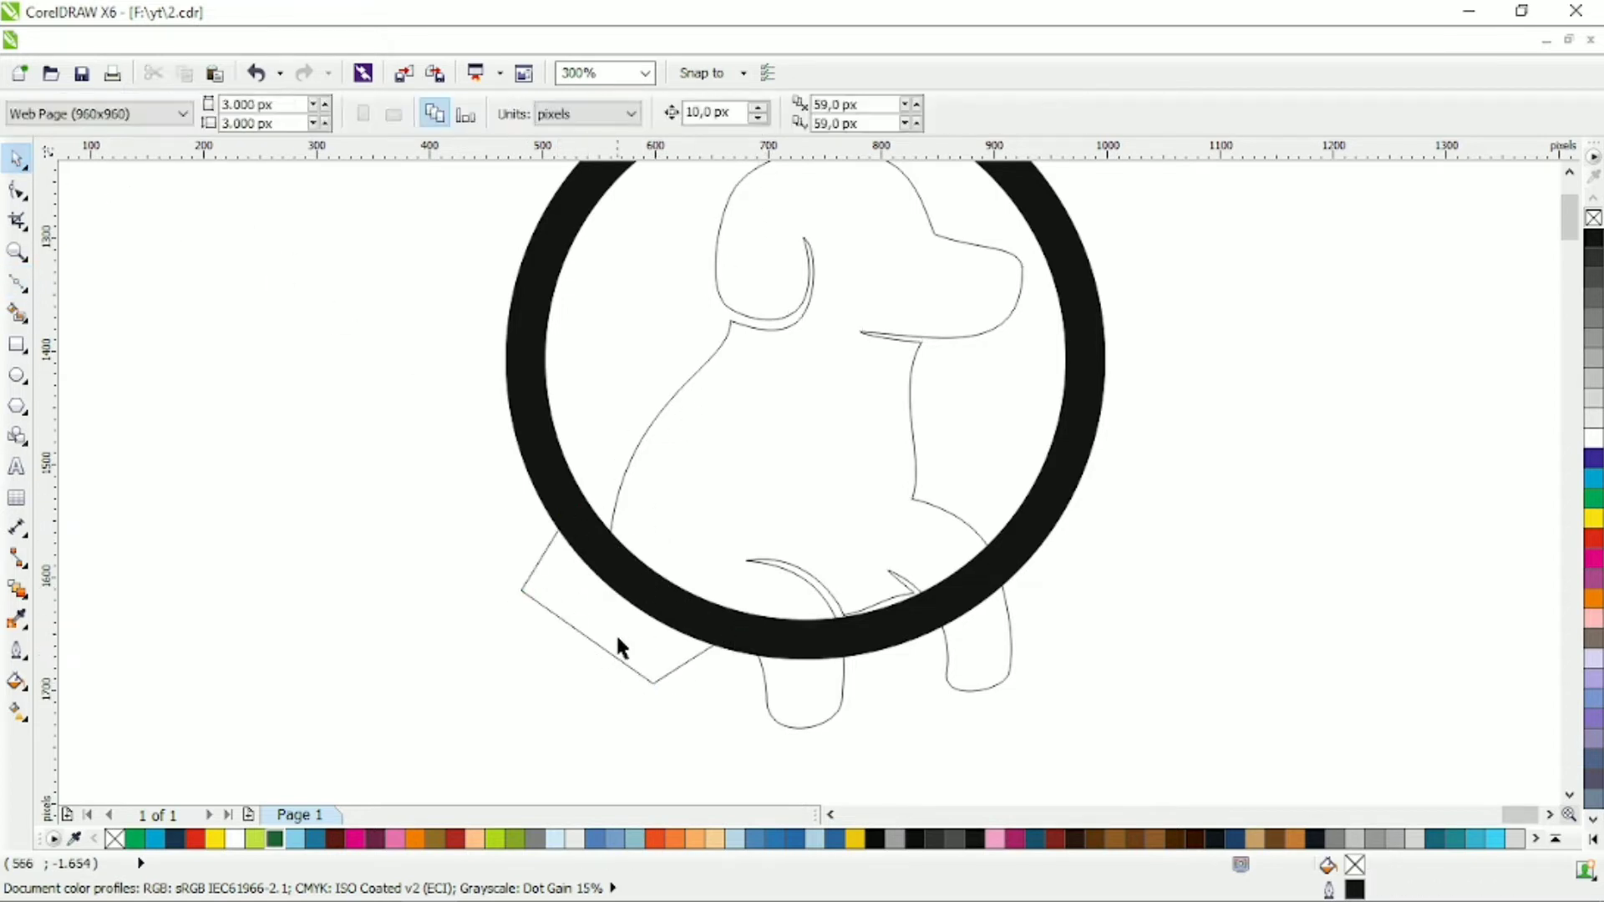
{"action": "left_click", "coordinate": [618, 638]}
{"action": "key", "text": "Delete"}
- Fill the dog with dark brown C55 M72 Y100 K23 and remove its outline
{"action": "left_click", "coordinate": [770, 486]}
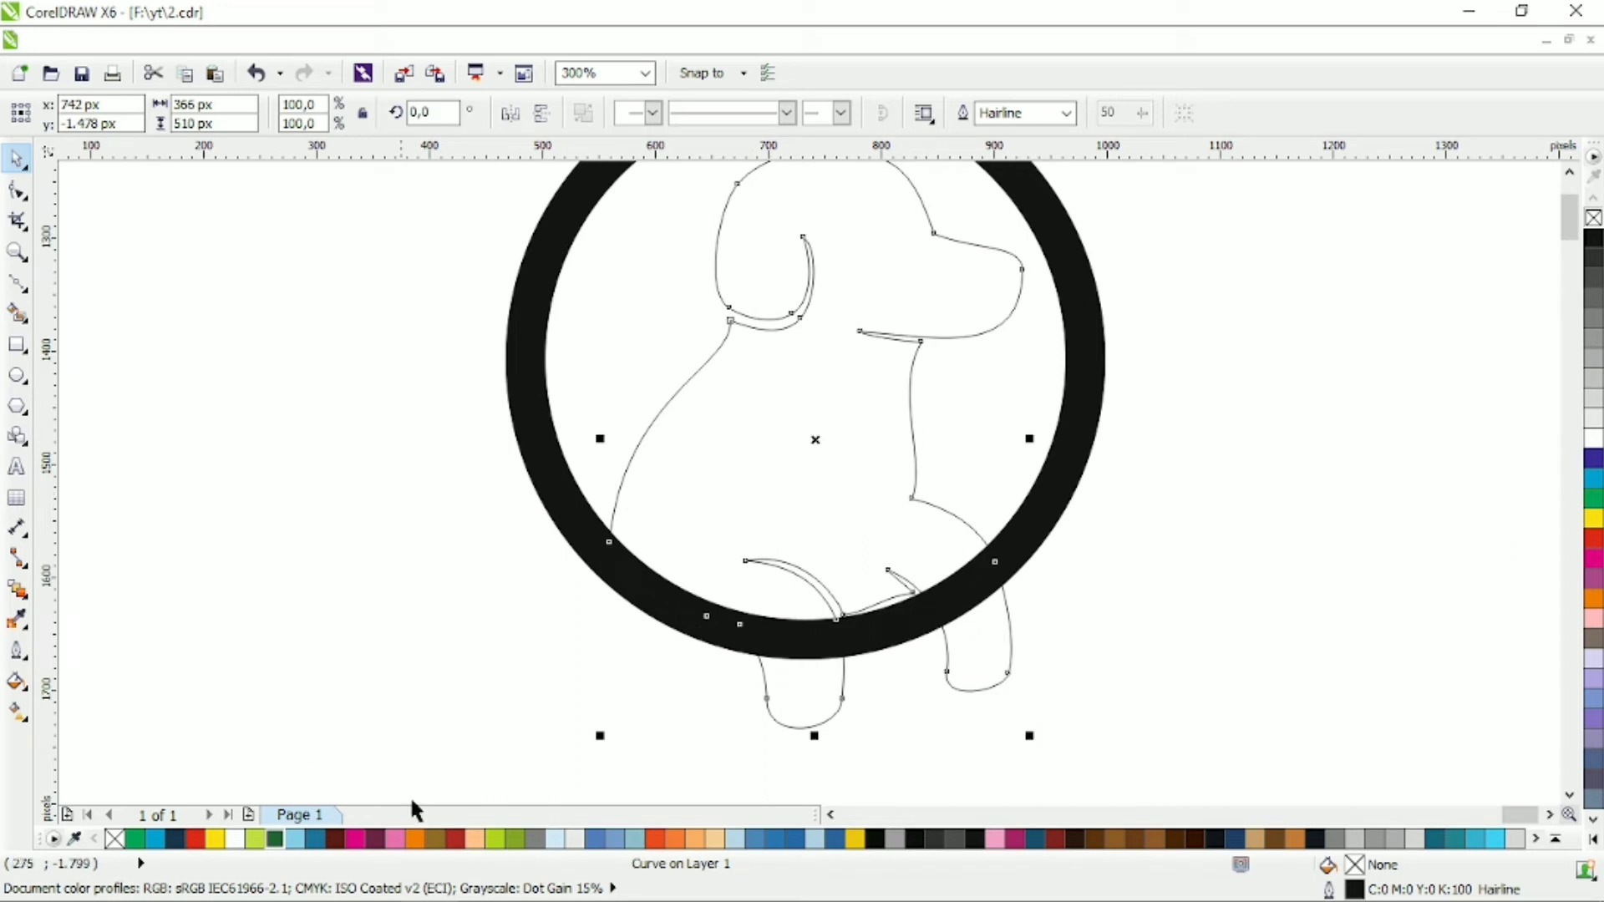
{"action": "left_click", "coordinate": [1285, 841]}
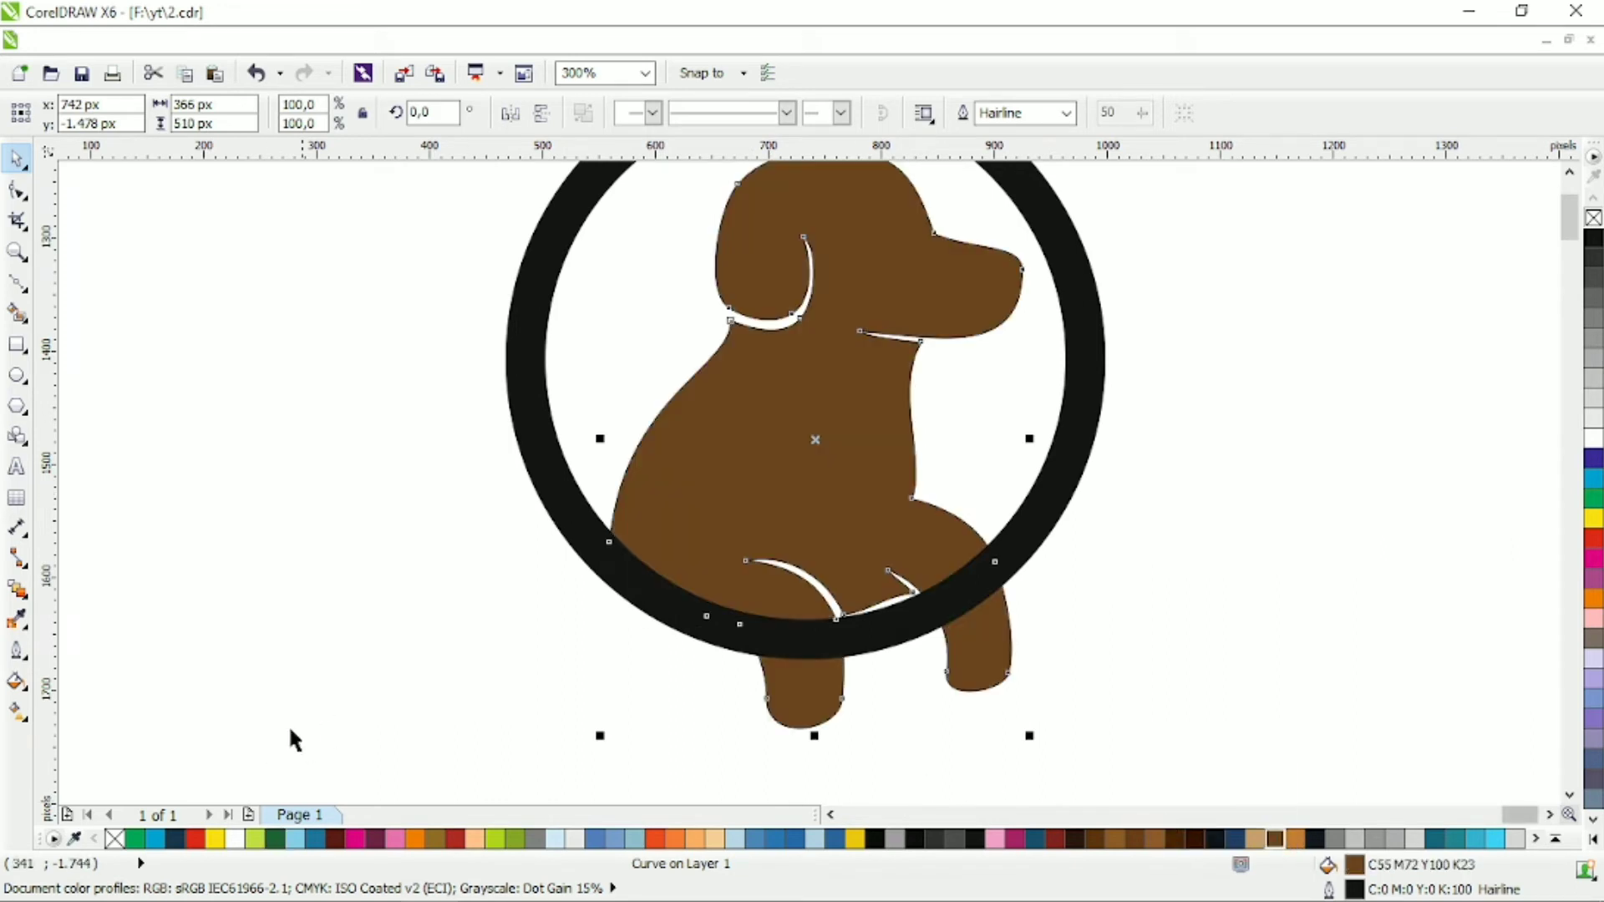
{"action": "right_click", "coordinate": [114, 839]}
- Apply a linear gradient to the dog from dark brown at the haunches to light orange-brown at the head
{"action": "left_click", "coordinate": [16, 712]}
{"action": "left_click_drag", "start_coordinate": [771, 578], "coordinate": [848, 219]}
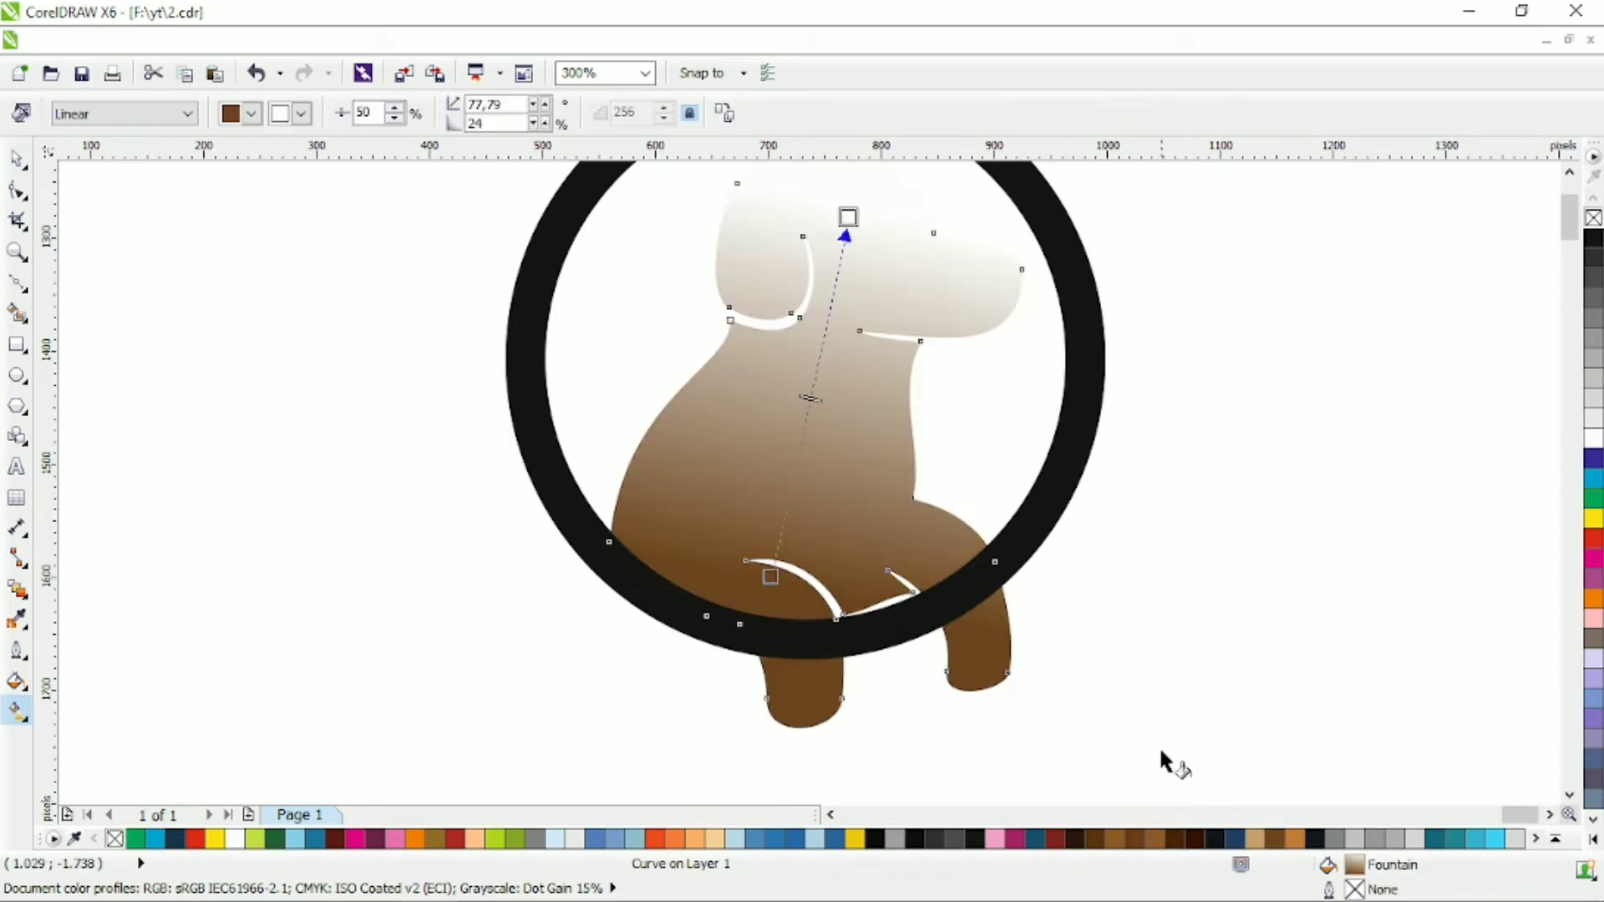
{"action": "left_click", "coordinate": [1295, 838]}
- Send the ring behind the dog and fill it with dark brown C55 M72 Y100 K23
{"action": "left_click", "coordinate": [17, 159]}
{"action": "left_click", "coordinate": [542, 395]}
{"action": "key", "text": "shift+Page_Down"}
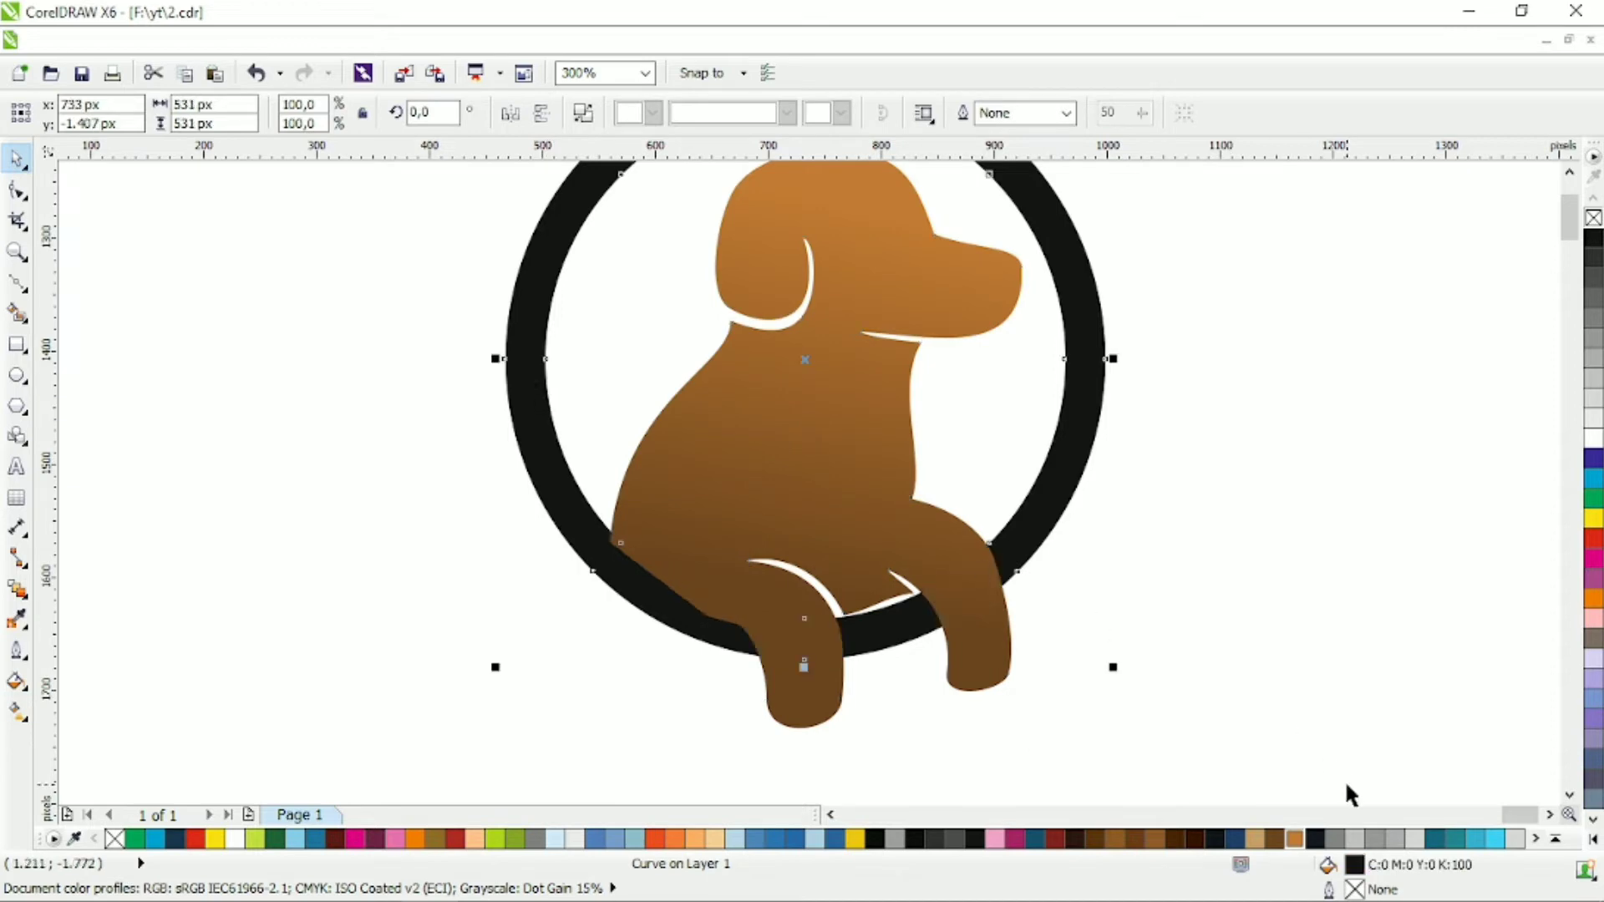
{"action": "left_click", "coordinate": [1275, 839]}
{"action": "left_click", "coordinate": [1240, 665]}
{"action": "scroll", "coordinate": [1055, 600], "scroll_direction": "up", "scroll_amount": 1}
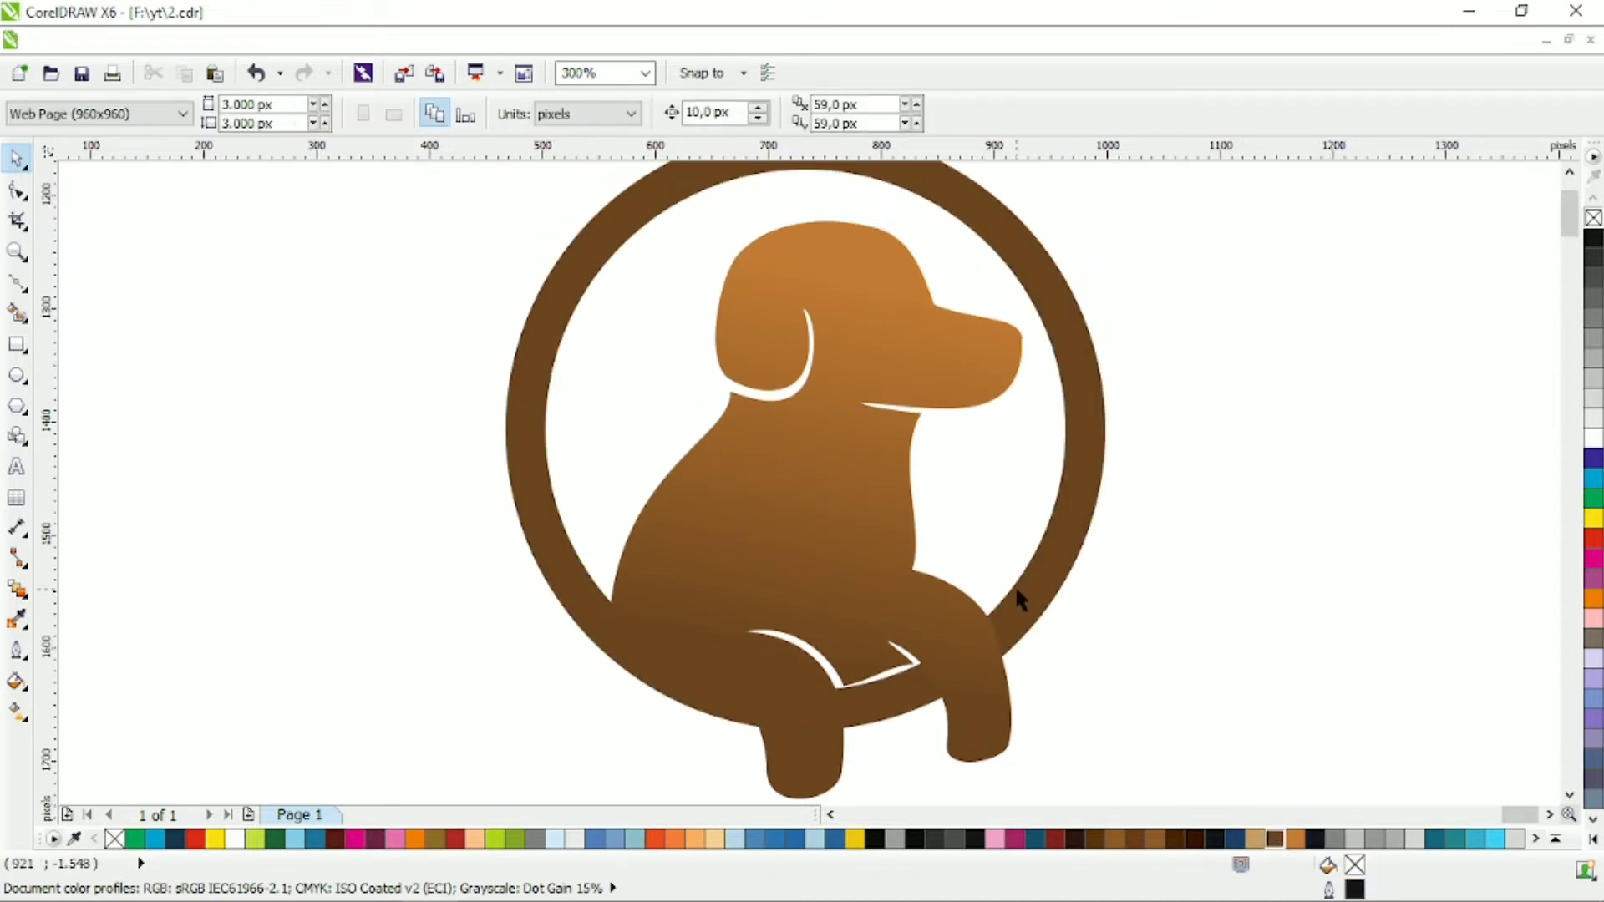
{"action": "scroll", "coordinate": [1018, 597], "scroll_direction": "down", "scroll_amount": 1}
{"action": "scroll", "coordinate": [1092, 584], "scroll_direction": "up", "scroll_amount": 1}
- Redraw the dog's linear gradient diagonally so the dark brown covers more of the lower body
{"action": "left_click", "coordinate": [905, 495]}
{"action": "left_click", "coordinate": [12, 713]}
{"action": "left_click_drag", "start_coordinate": [727, 576], "coordinate": [863, 243]}
{"action": "left_click_drag", "start_coordinate": [794, 561], "coordinate": [903, 260]}
{"action": "left_click", "coordinate": [17, 160]}
{"action": "left_click", "coordinate": [713, 451]}
{"action": "scroll", "coordinate": [712, 451], "scroll_direction": "down", "scroll_amount": 1}
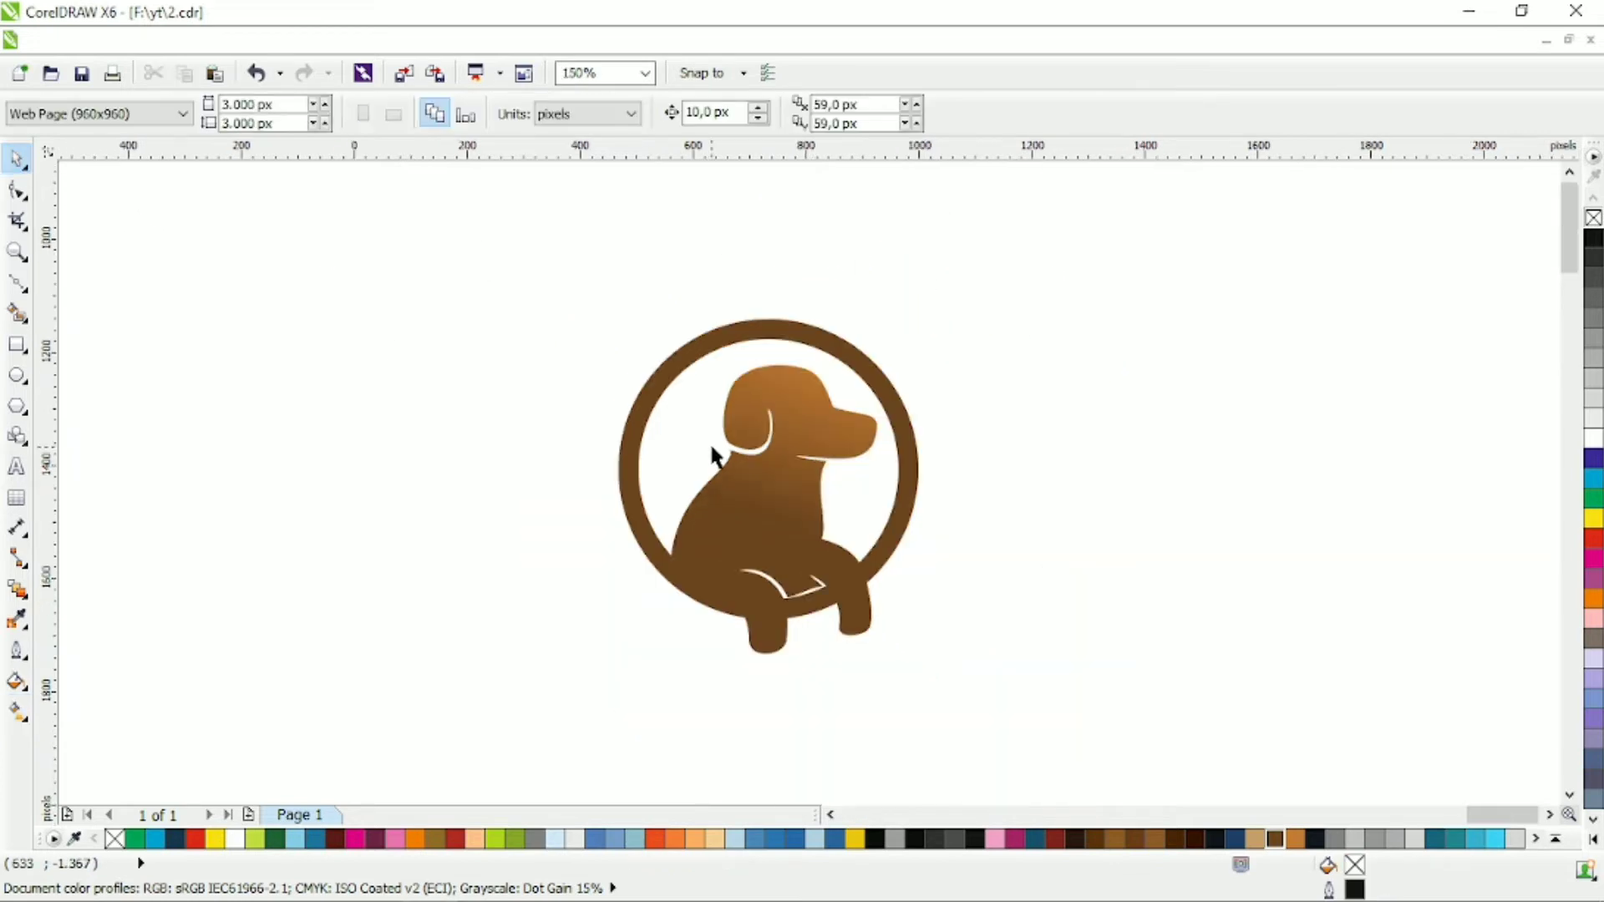
{"action": "scroll", "coordinate": [759, 645], "scroll_direction": "up", "scroll_amount": 1}
{"action": "left_click", "coordinate": [698, 573]}
{"action": "left_click", "coordinate": [23, 185]}
{"action": "scroll", "coordinate": [756, 650], "scroll_direction": "up", "scroll_amount": 1}
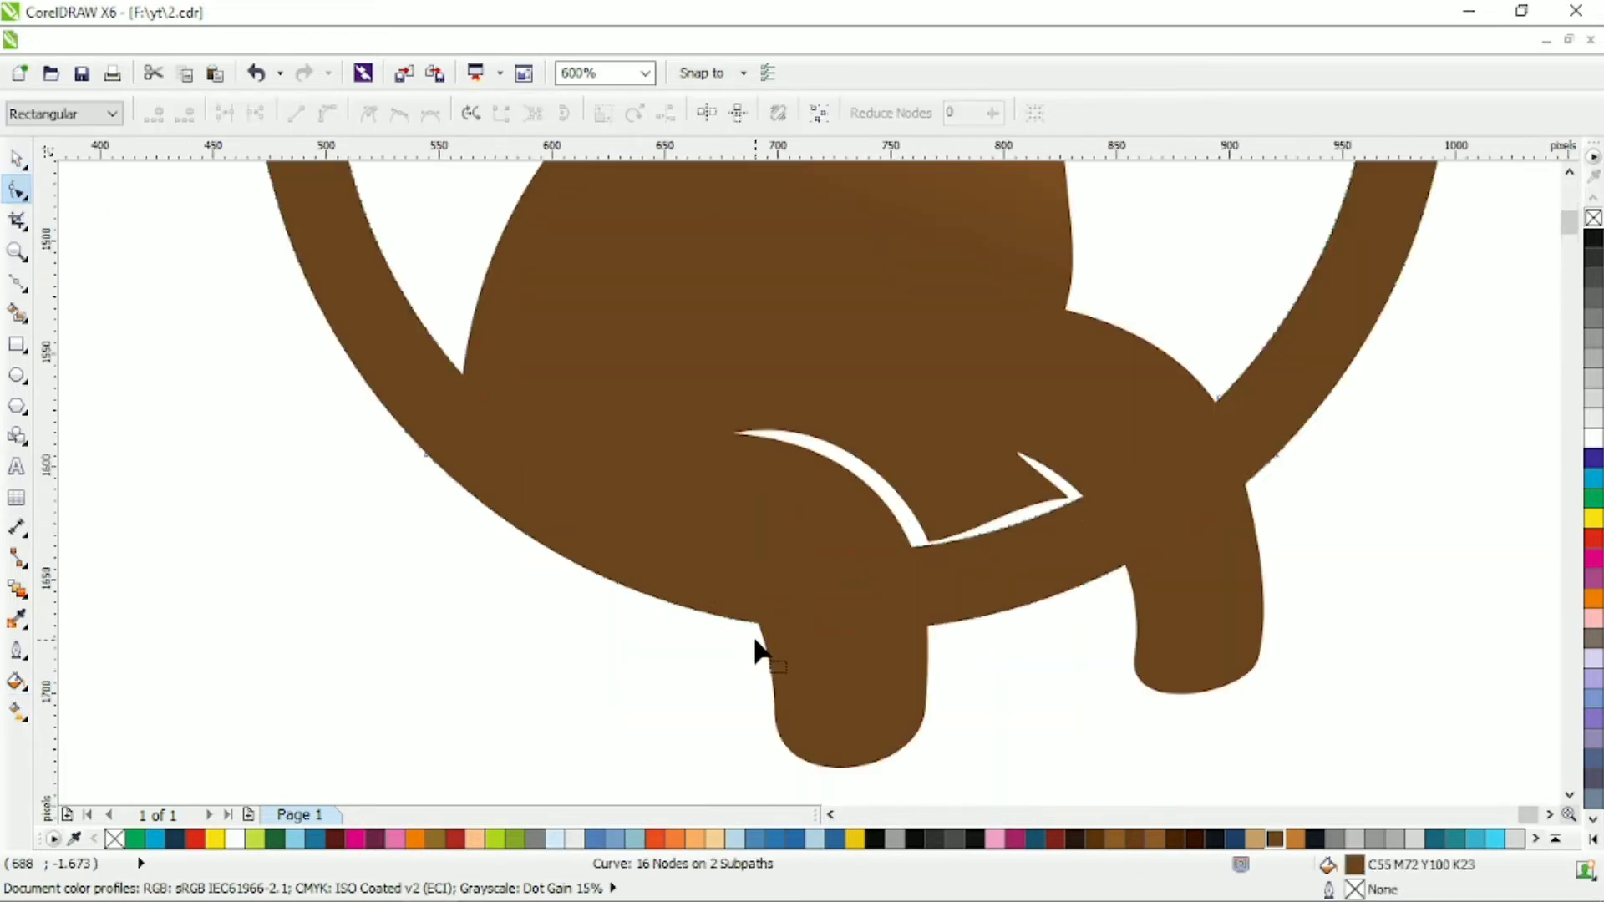
{"action": "left_click", "coordinate": [17, 159]}
{"action": "scroll", "coordinate": [430, 527], "scroll_direction": "down", "scroll_amount": 2}
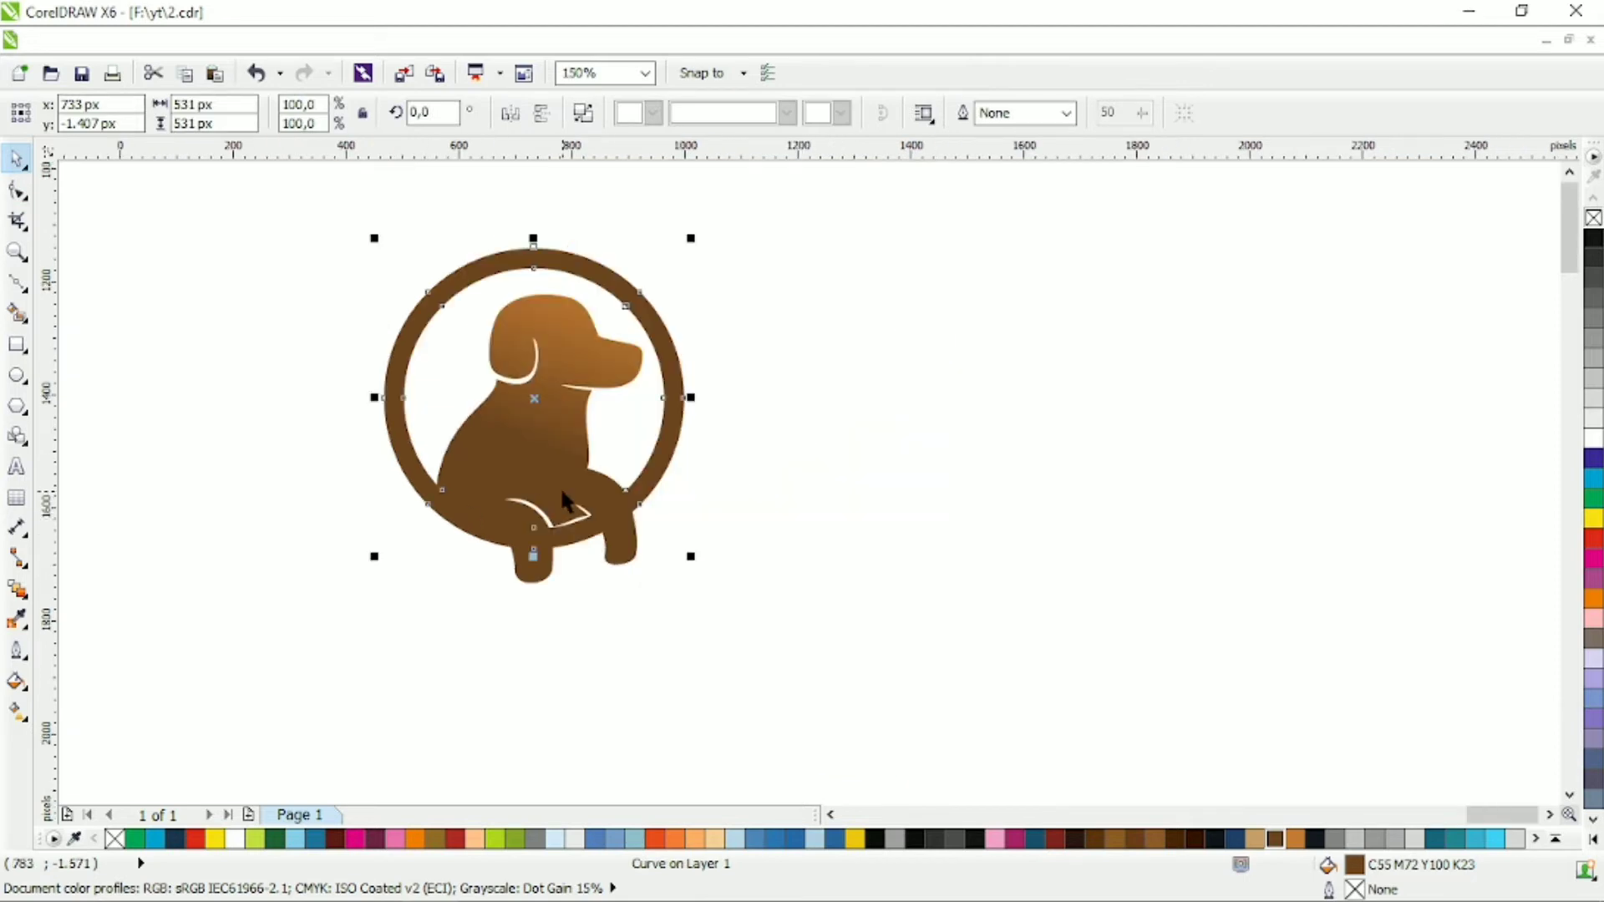
- Fill the dog with solid dark brown C55 M72 Y100 K23 and weld it with the ring into one shape
{"action": "left_click", "coordinate": [582, 430]}
{"action": "left_click", "coordinate": [1277, 841]}
{"action": "left_click_drag", "start_coordinate": [830, 687], "coordinate": [289, 184]}
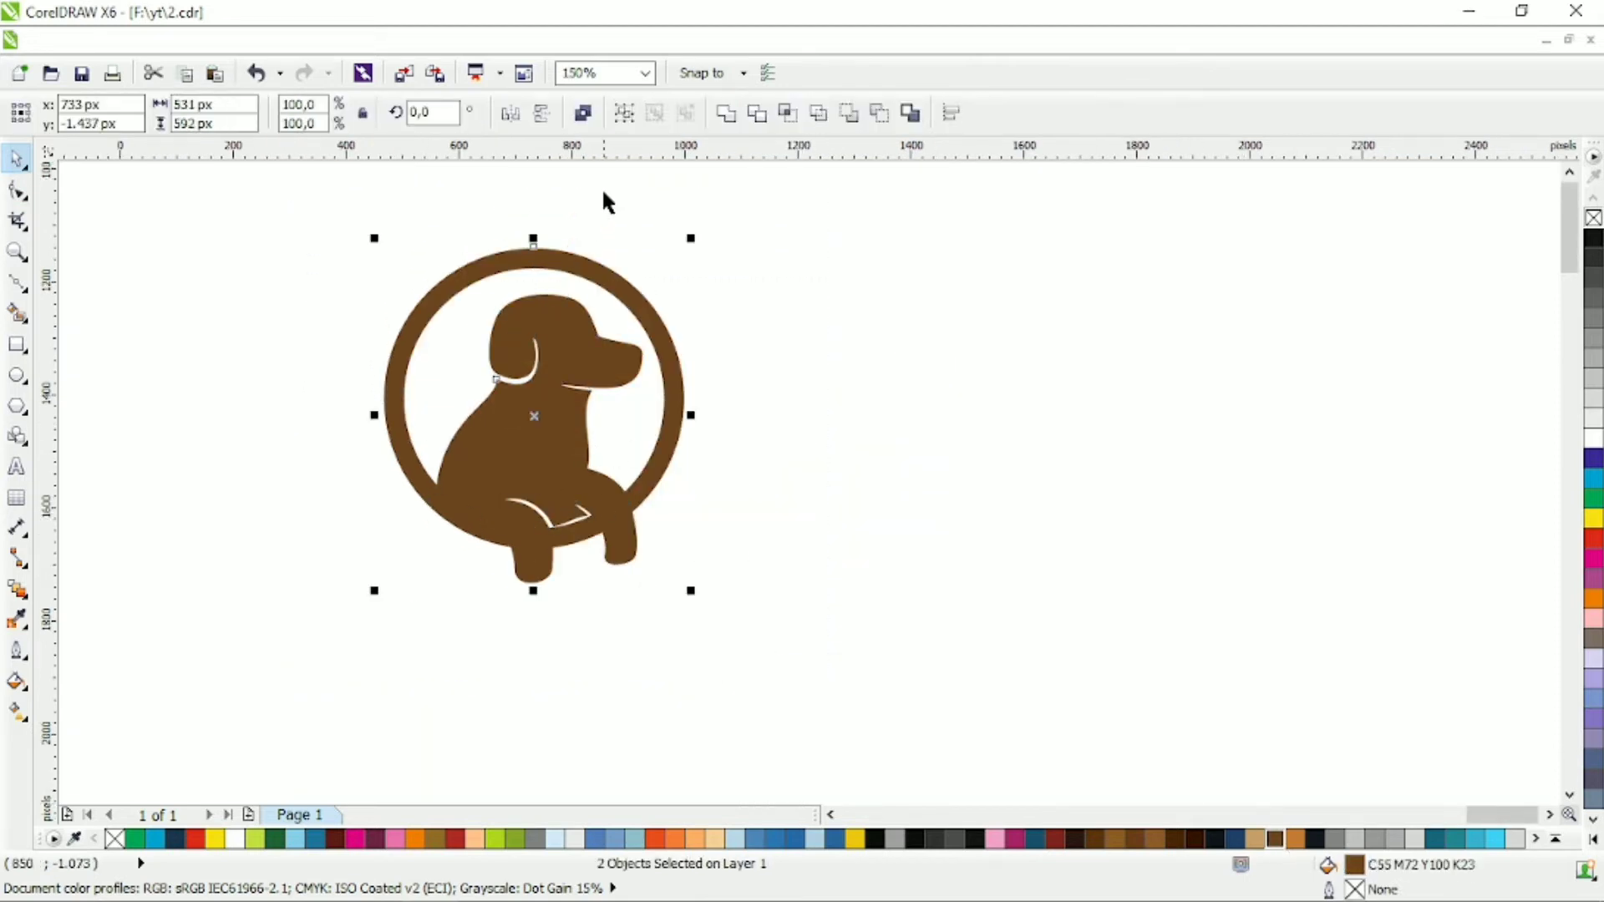
{"action": "left_click", "coordinate": [724, 114]}
{"action": "left_click_drag", "start_coordinate": [656, 331], "coordinate": [679, 340]}
{"action": "scroll", "coordinate": [813, 637], "scroll_direction": "up", "scroll_amount": 2}
{"action": "key", "text": "Escape"}
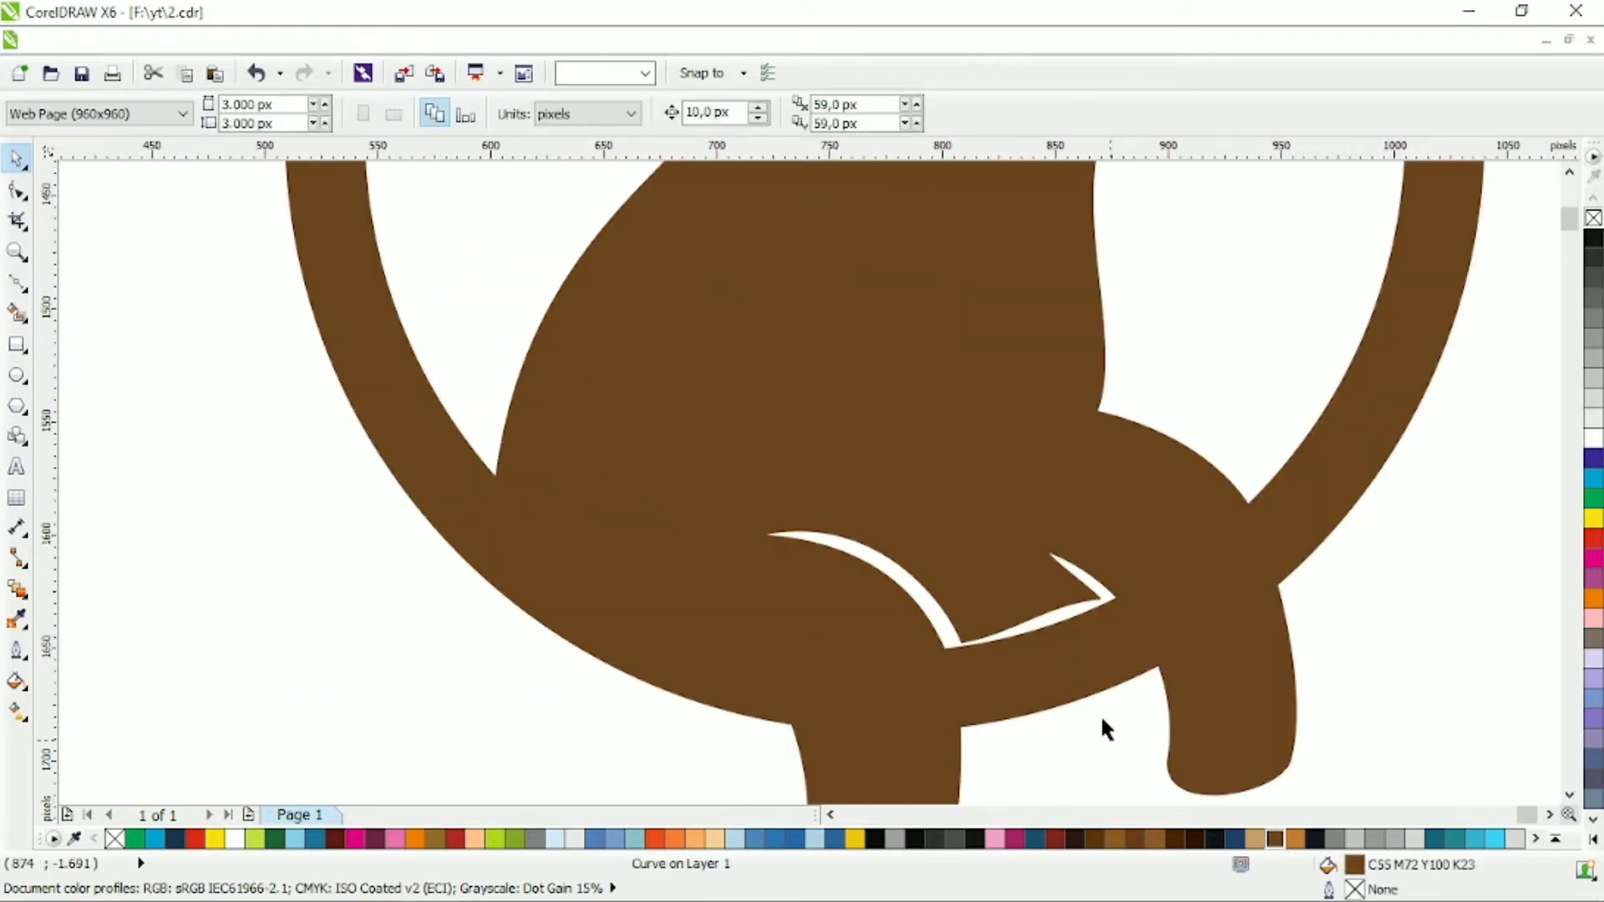
- Draw a rectangle about 26 by 31 px across the thin belly gap between the legs and weld it to the logo
{"action": "key", "text": "F6"}
{"action": "left_click_drag", "start_coordinate": [987, 592], "coordinate": [1046, 664]}
{"action": "left_click", "coordinate": [17, 158]}
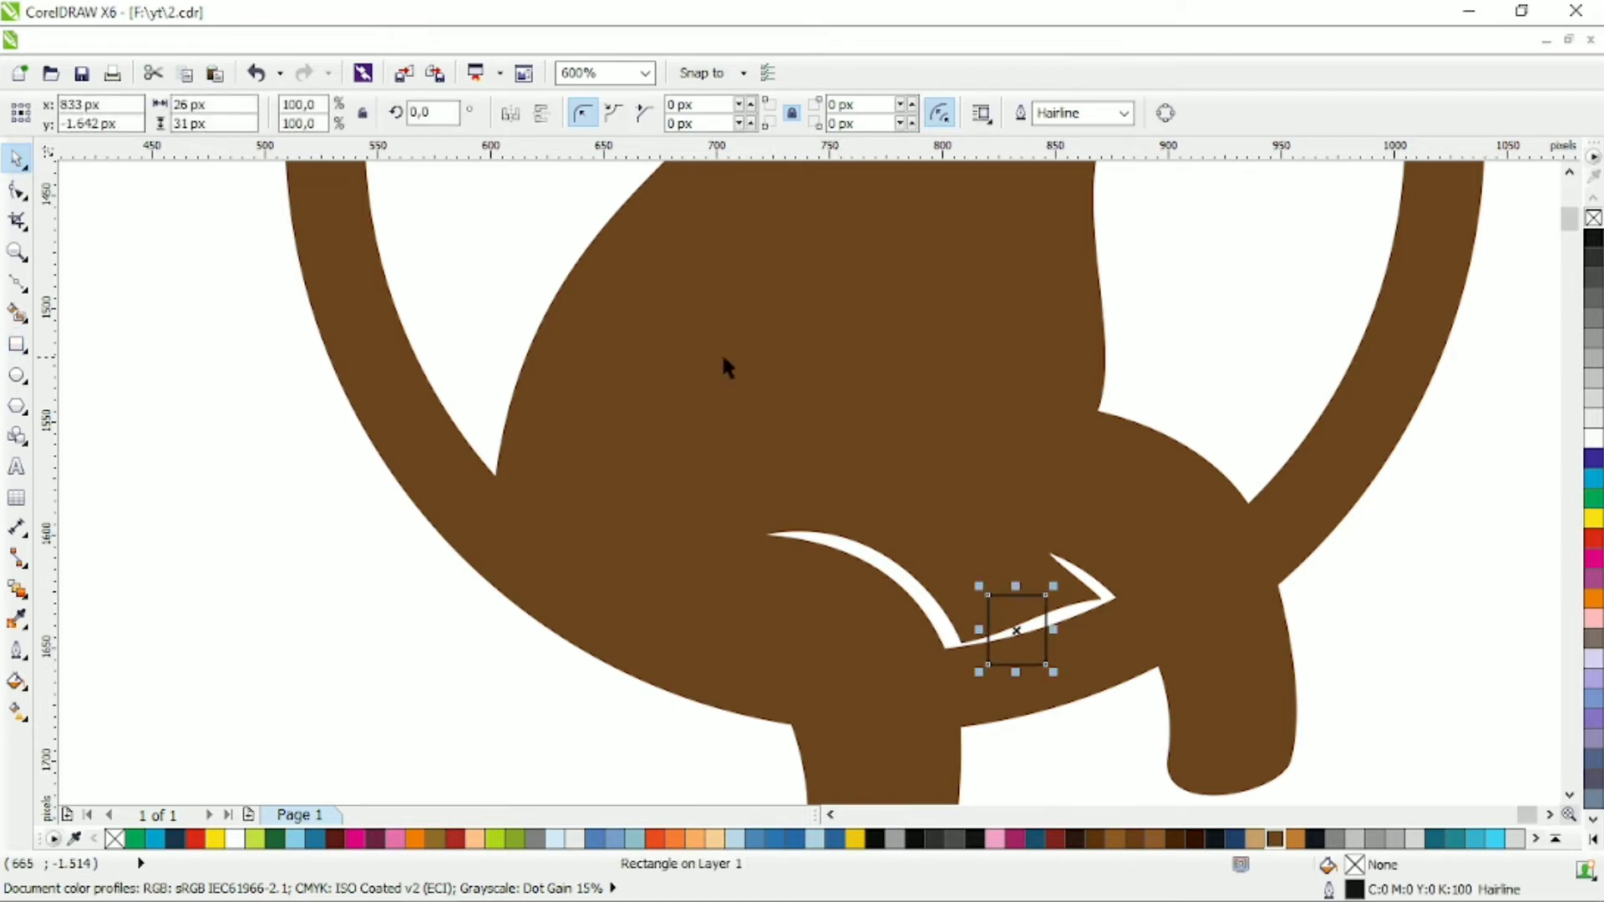
{"action": "left_click", "coordinate": [724, 361], "text": "shift"}
{"action": "left_click", "coordinate": [727, 114]}
- Delete the corner nodes the welded rectangle left at both ends of the interrupted belly gap
{"action": "left_click", "coordinate": [20, 194]}
{"action": "scroll", "coordinate": [965, 649], "scroll_direction": "up", "scroll_amount": 1}
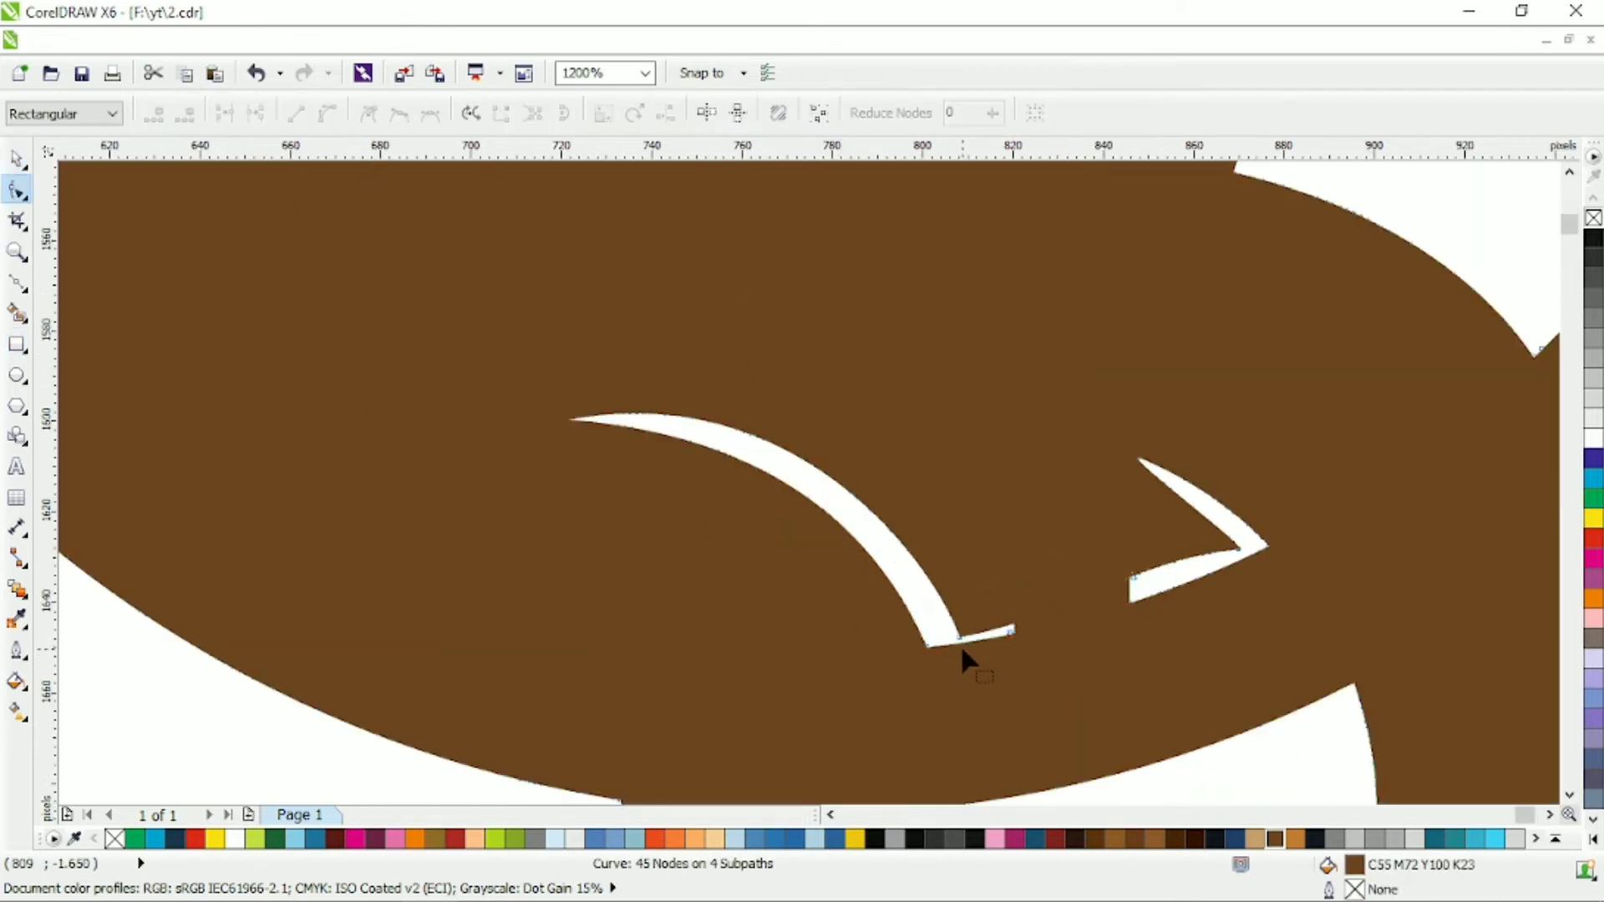
{"action": "left_click_drag", "start_coordinate": [1007, 609], "coordinate": [1031, 657]}
{"action": "key", "text": "Delete"}
{"action": "left_click_drag", "start_coordinate": [1095, 548], "coordinate": [1153, 677]}
{"action": "key", "text": "Delete"}
- Pull in the node handles at the lower end of the thigh crease to remove its leftover spike
{"action": "left_click", "coordinate": [961, 640]}
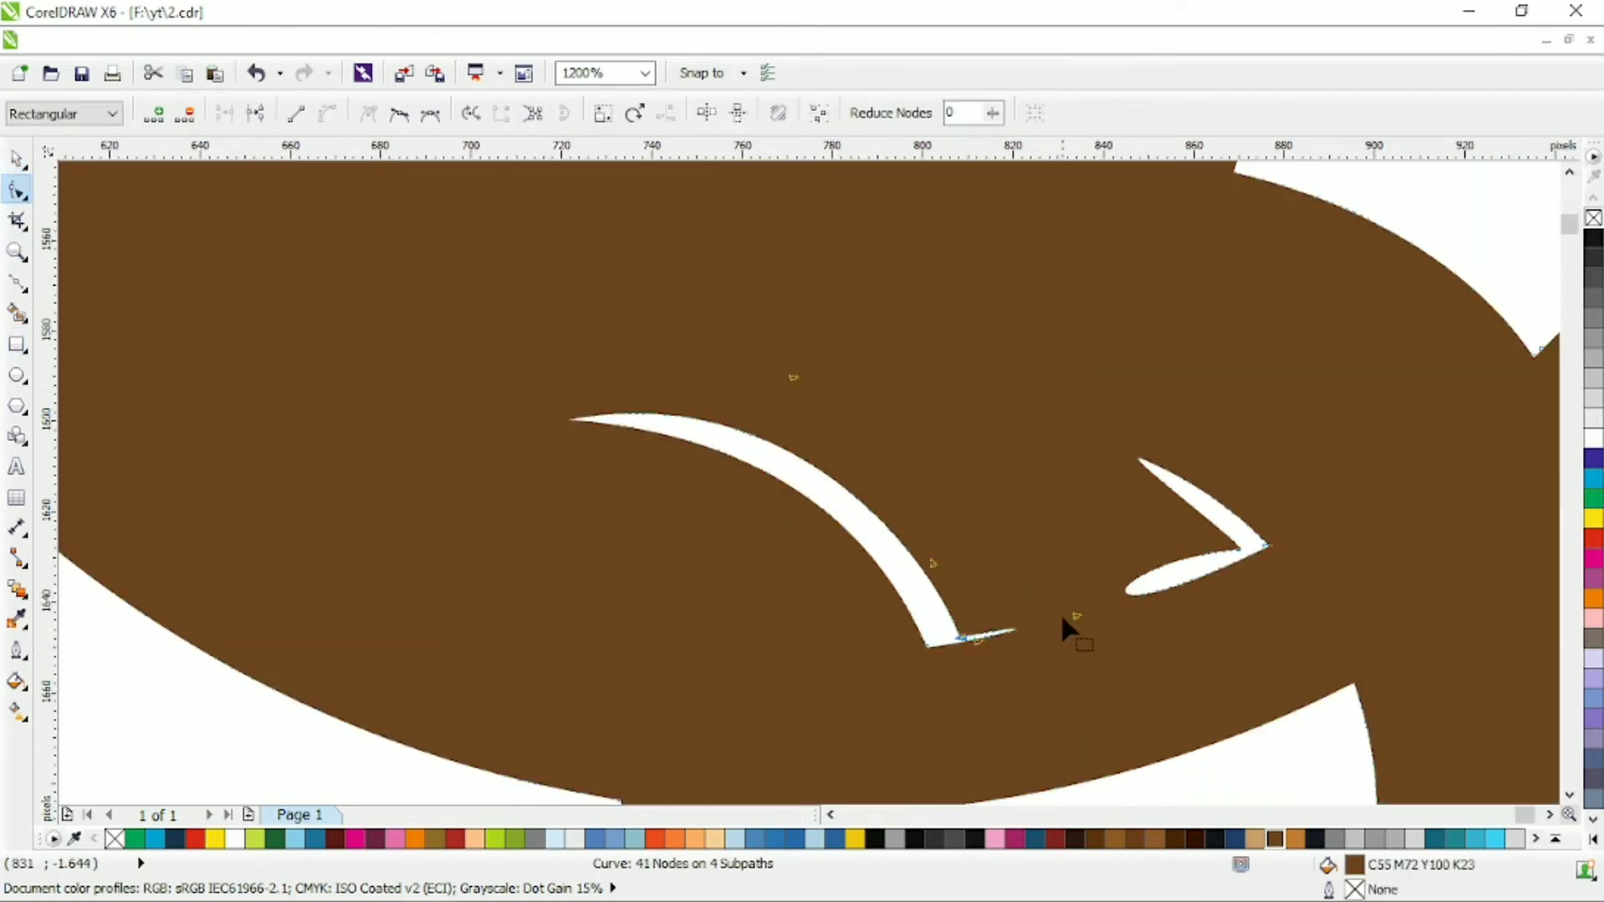
{"action": "left_click_drag", "start_coordinate": [978, 643], "coordinate": [938, 647]}
{"action": "left_click_drag", "start_coordinate": [1076, 616], "coordinate": [936, 651]}
- Move the lower node and handles of the front-leg crease to remove its leftover lobe and leave a tapered sliver
{"action": "left_click_drag", "start_coordinate": [1240, 548], "coordinate": [1259, 550]}
{"action": "left_click", "coordinate": [1268, 547]}
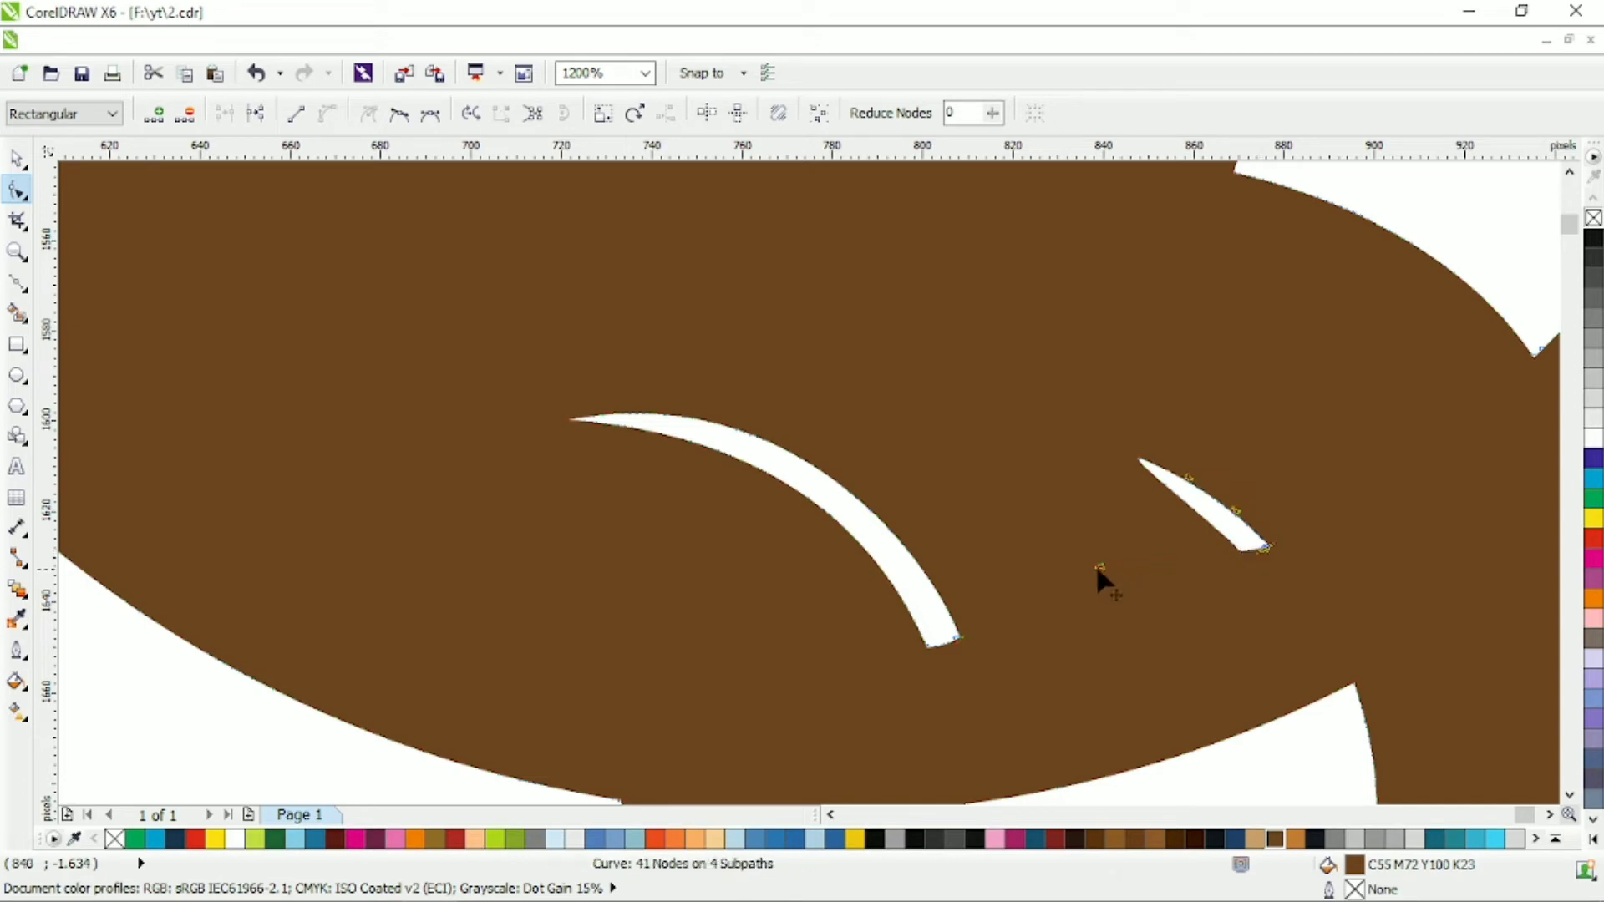
{"action": "left_click_drag", "start_coordinate": [1098, 566], "coordinate": [1251, 561]}
{"action": "left_click_drag", "start_coordinate": [1133, 458], "coordinate": [1174, 478]}
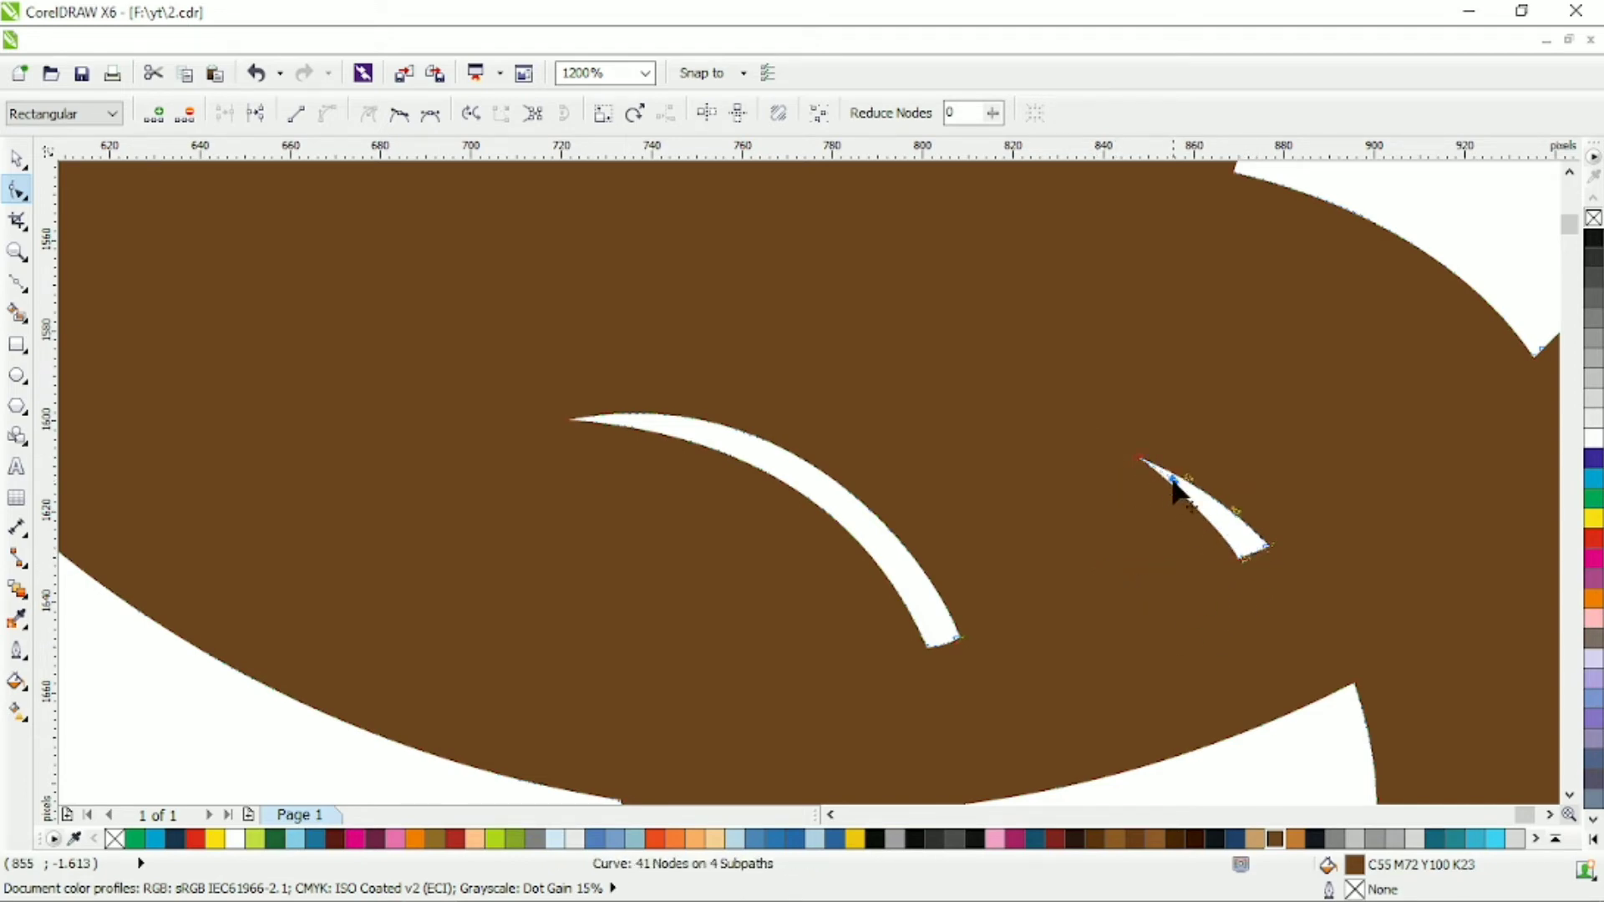
{"action": "scroll", "coordinate": [1174, 477], "scroll_direction": "down", "scroll_amount": 2}
{"action": "left_click", "coordinate": [24, 157]}
{"action": "left_click", "coordinate": [535, 313]}
- Draw a narrow vertical rectangle below the thigh crease and a slanted one below the front-leg crease, and trim the vertical one from the logo
{"action": "scroll", "coordinate": [1264, 511], "scroll_direction": "right", "scroll_amount": 3}
{"action": "scroll", "coordinate": [1263, 510], "scroll_direction": "up", "scroll_amount": 1}
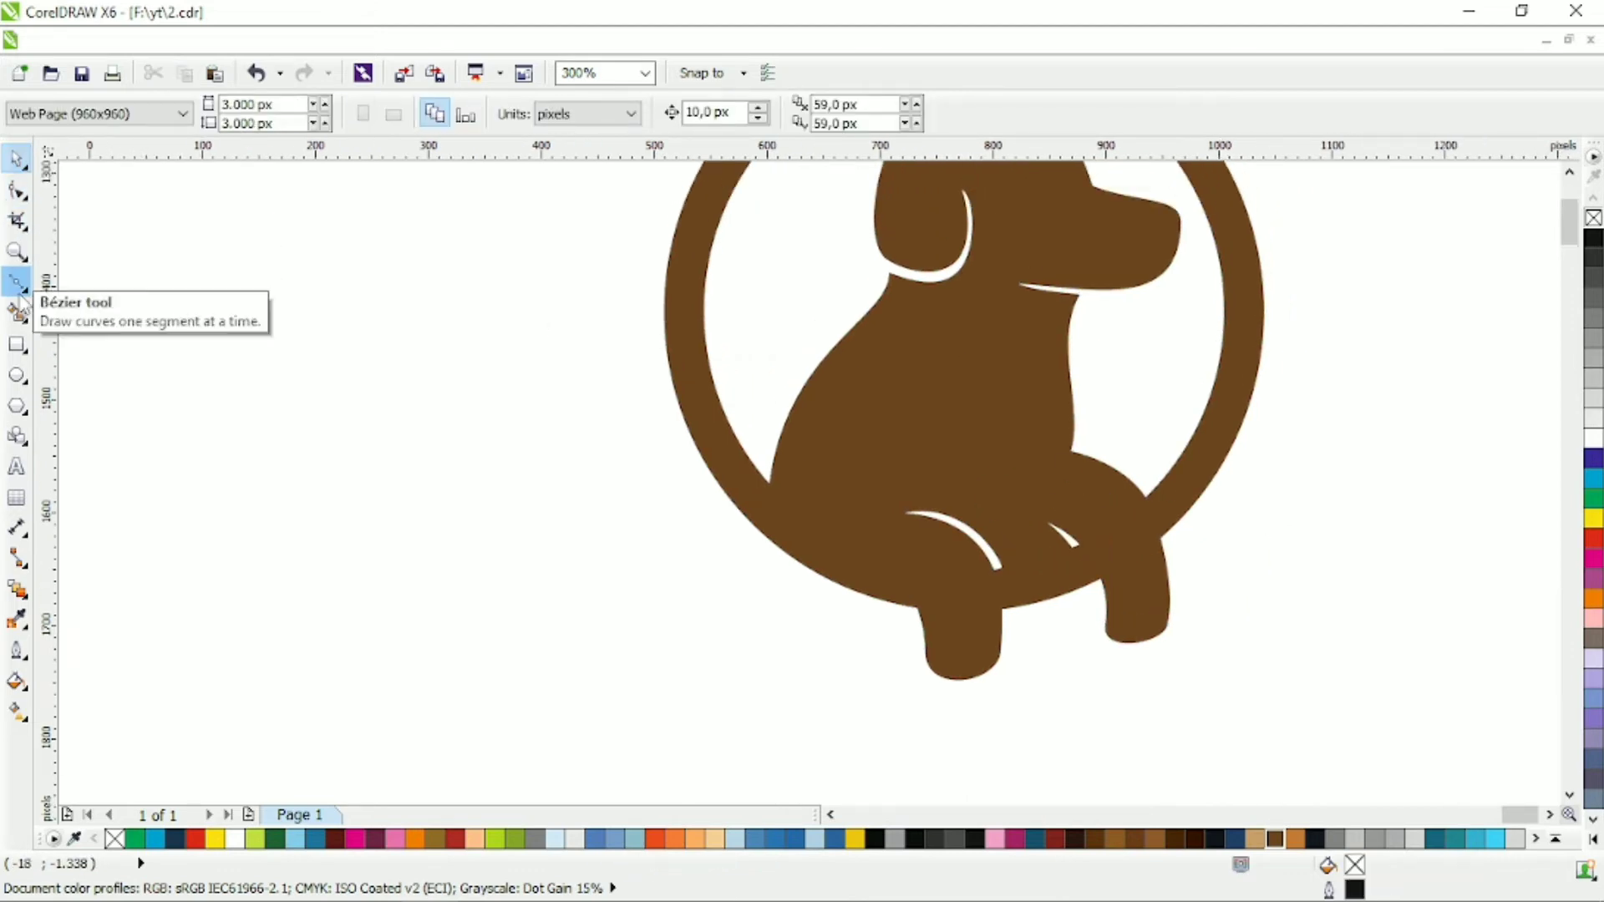
{"action": "left_click", "coordinate": [17, 344]}
{"action": "scroll", "coordinate": [890, 547], "scroll_direction": "up", "scroll_amount": 1}
{"action": "mouse_move", "coordinate": [907, 502]}
{"action": "left_mouse_down"}
{"action": "mouse_move", "coordinate": [922, 597]}
{"action": "mouse_move", "coordinate": [1069, 509]}
{"action": "mouse_move", "coordinate": [1076, 552]}
{"action": "mouse_move", "coordinate": [1110, 545]}
{"action": "left_mouse_up"}
{"action": "left_click", "coordinate": [17, 157]}
{"action": "left_click", "coordinate": [688, 401], "text": "shift"}
{"action": "left_click", "coordinate": [757, 113]}
{"action": "left_click", "coordinate": [999, 633]}
- Trim the logo with the slanted rectangle below the front-leg crease and delete the rectangle
{"action": "left_click", "coordinate": [1069, 508]}
{"action": "left_click", "coordinate": [981, 507], "text": "shift"}
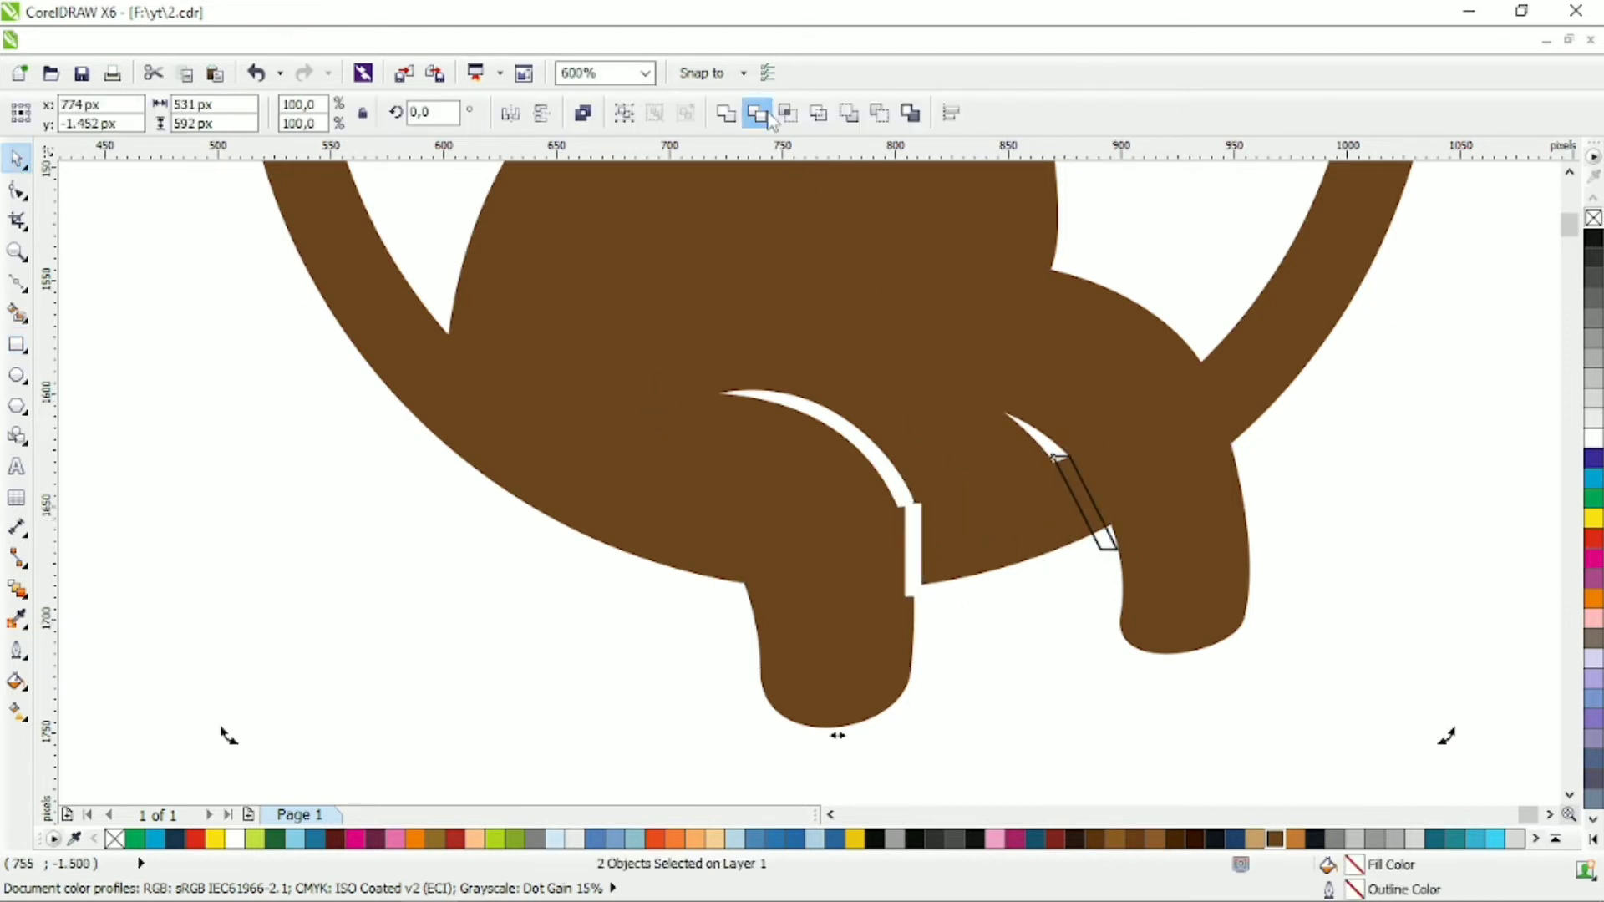
{"action": "left_click", "coordinate": [757, 112]}
{"action": "left_click", "coordinate": [1096, 576]}
{"action": "left_click", "coordinate": [1096, 533]}
{"action": "key", "text": "Delete"}
{"action": "left_click", "coordinate": [931, 537]}
- Delete the extra nodes along the thigh crease and its trimmed strip to form one smooth curve down to the belly edge
{"action": "left_click", "coordinate": [17, 190]}
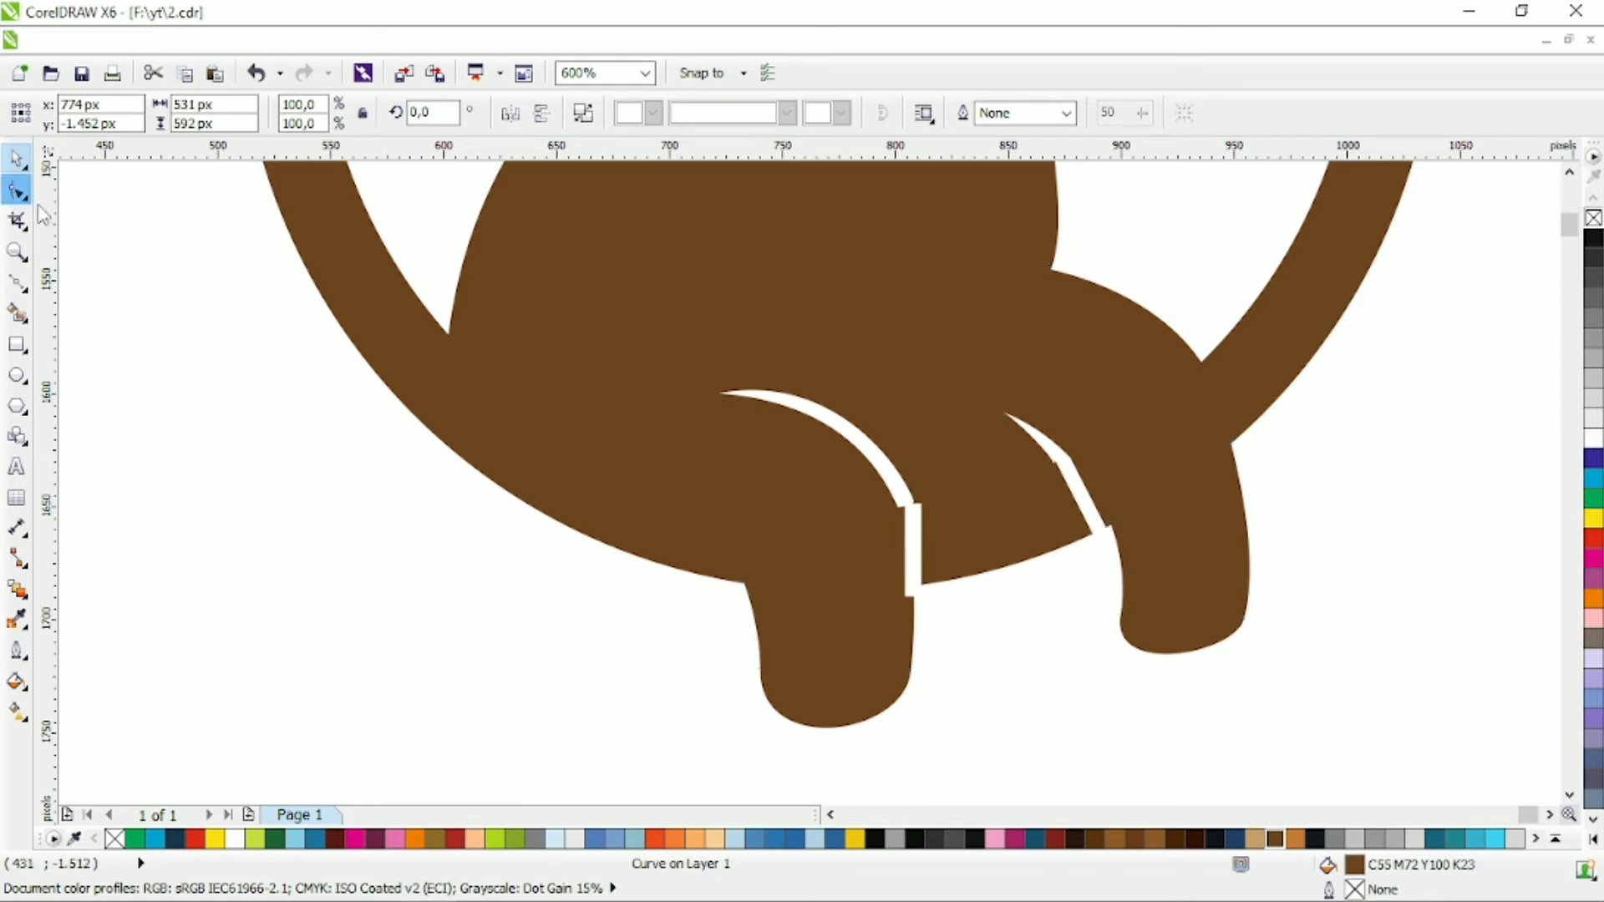
{"action": "scroll", "coordinate": [941, 568], "scroll_direction": "up", "scroll_amount": 1}
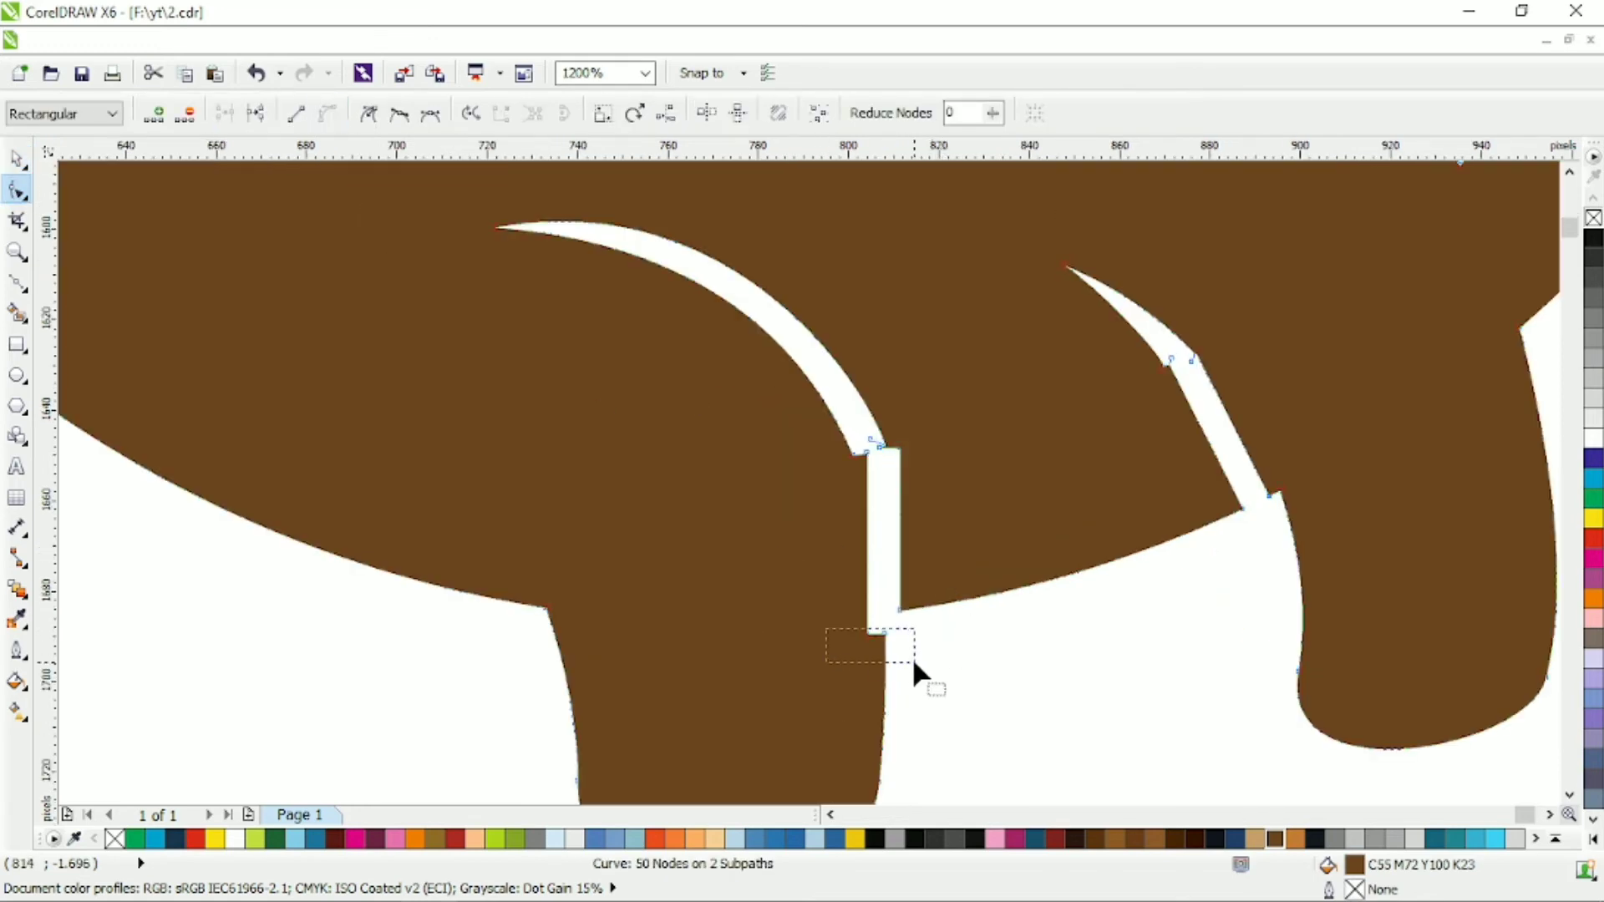
{"action": "left_click_drag", "start_coordinate": [914, 663], "coordinate": [915, 664]}
{"action": "key", "text": "Delete"}
{"action": "mouse_move", "coordinate": [835, 483]}
{"action": "left_mouse_down"}
{"action": "mouse_move", "coordinate": [870, 447]}
{"action": "mouse_move", "coordinate": [910, 485]}
{"action": "left_mouse_up"}
{"action": "key", "text": "Delete"}
{"action": "key", "text": "Delete"}
{"action": "left_click_drag", "start_coordinate": [935, 576], "coordinate": [882, 639]}
{"action": "scroll", "coordinate": [844, 543], "scroll_direction": "down", "scroll_amount": 1}
{"action": "left_click_drag", "start_coordinate": [828, 356], "coordinate": [824, 381]}
- Delete the junction nodes of the front-leg crease and adjust its edge into a smooth curve running to the belly edge
{"action": "scroll", "coordinate": [1045, 441], "scroll_direction": "up", "scroll_amount": 1}
{"action": "left_click_drag", "start_coordinate": [1050, 405], "coordinate": [916, 496]}
{"action": "key", "text": "Delete"}
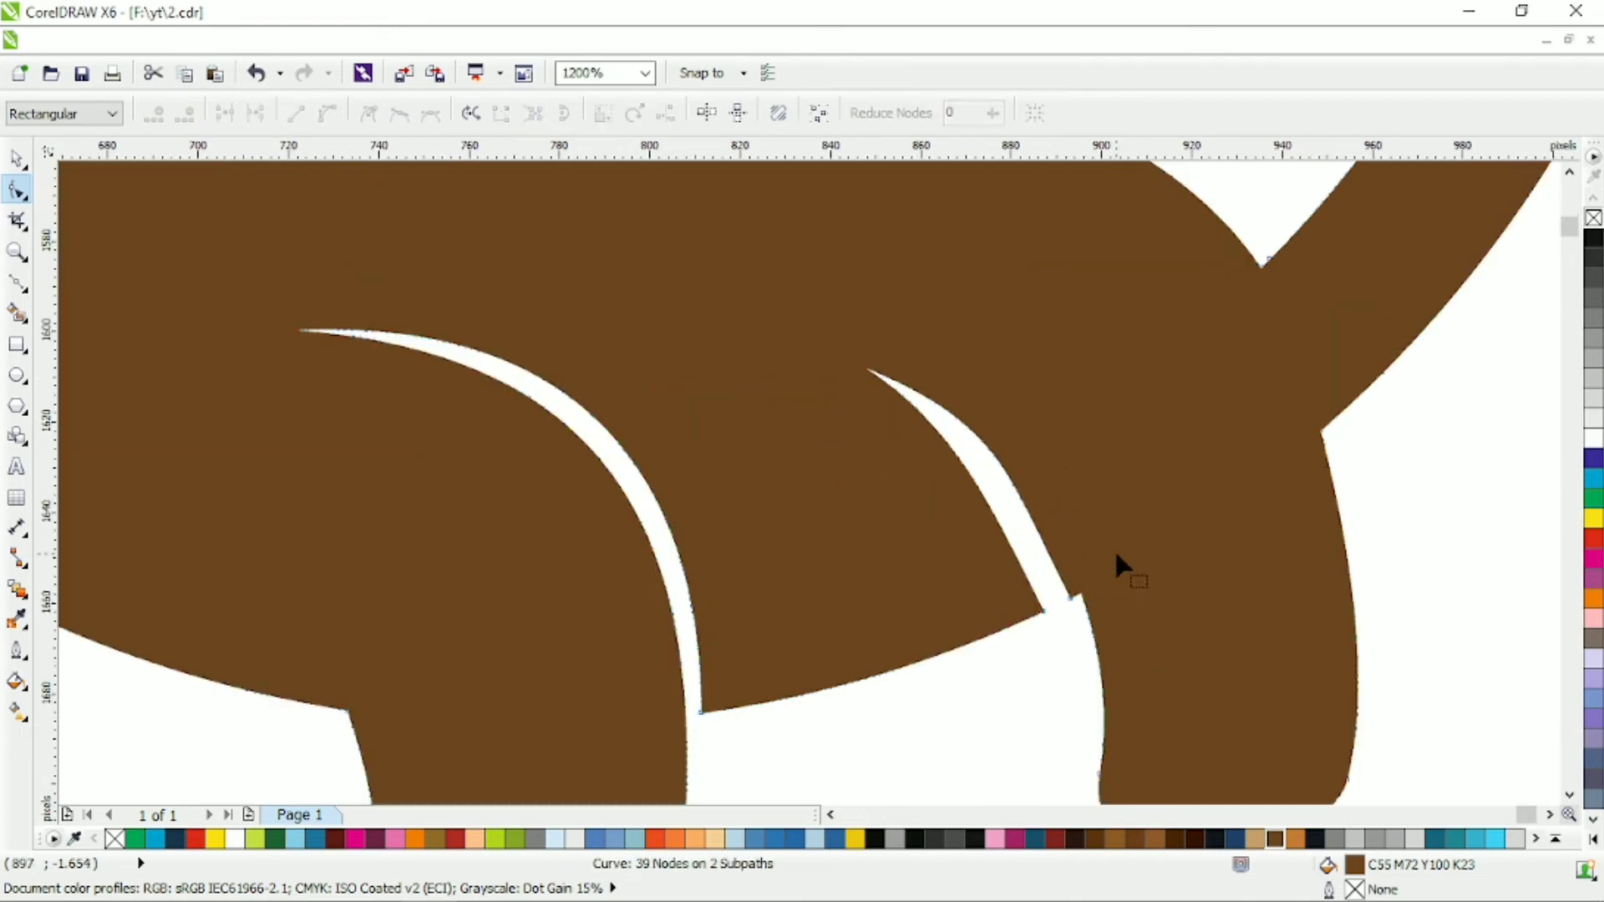
{"action": "left_click_drag", "start_coordinate": [1046, 611], "coordinate": [1047, 615]}
{"action": "left_click_drag", "start_coordinate": [1005, 519], "coordinate": [1010, 391]}
{"action": "scroll", "coordinate": [1010, 390], "scroll_direction": "down", "scroll_amount": 5}
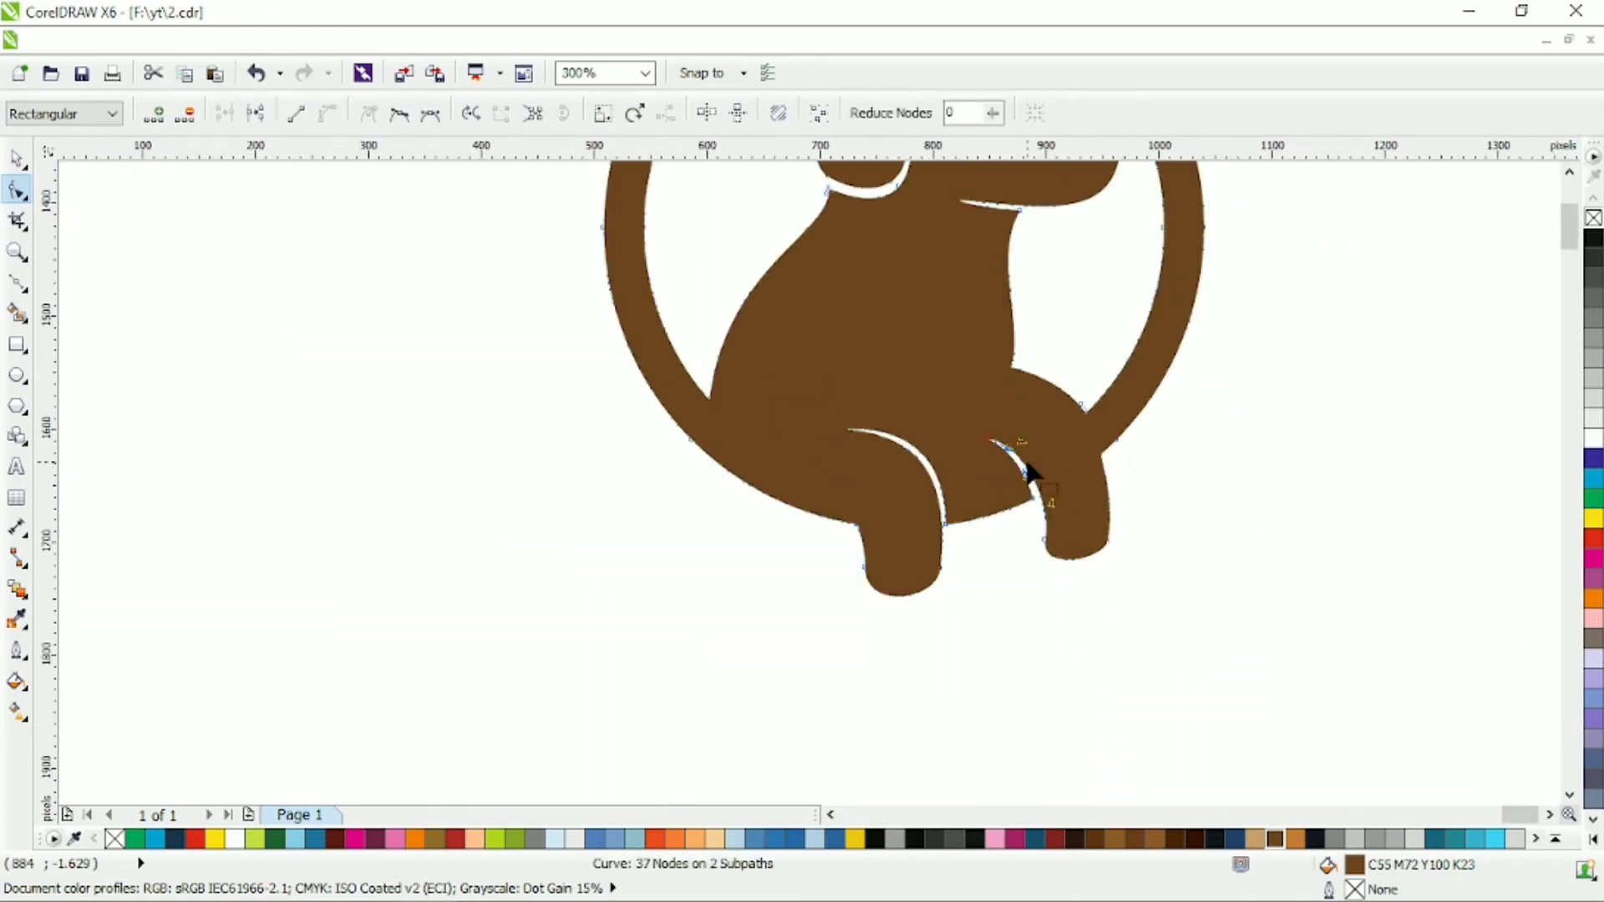
{"action": "left_click", "coordinate": [17, 159]}
{"action": "scroll", "coordinate": [884, 518], "scroll_direction": "up", "scroll_amount": 2}
{"action": "scroll", "coordinate": [884, 518], "scroll_direction": "right", "scroll_amount": 1}
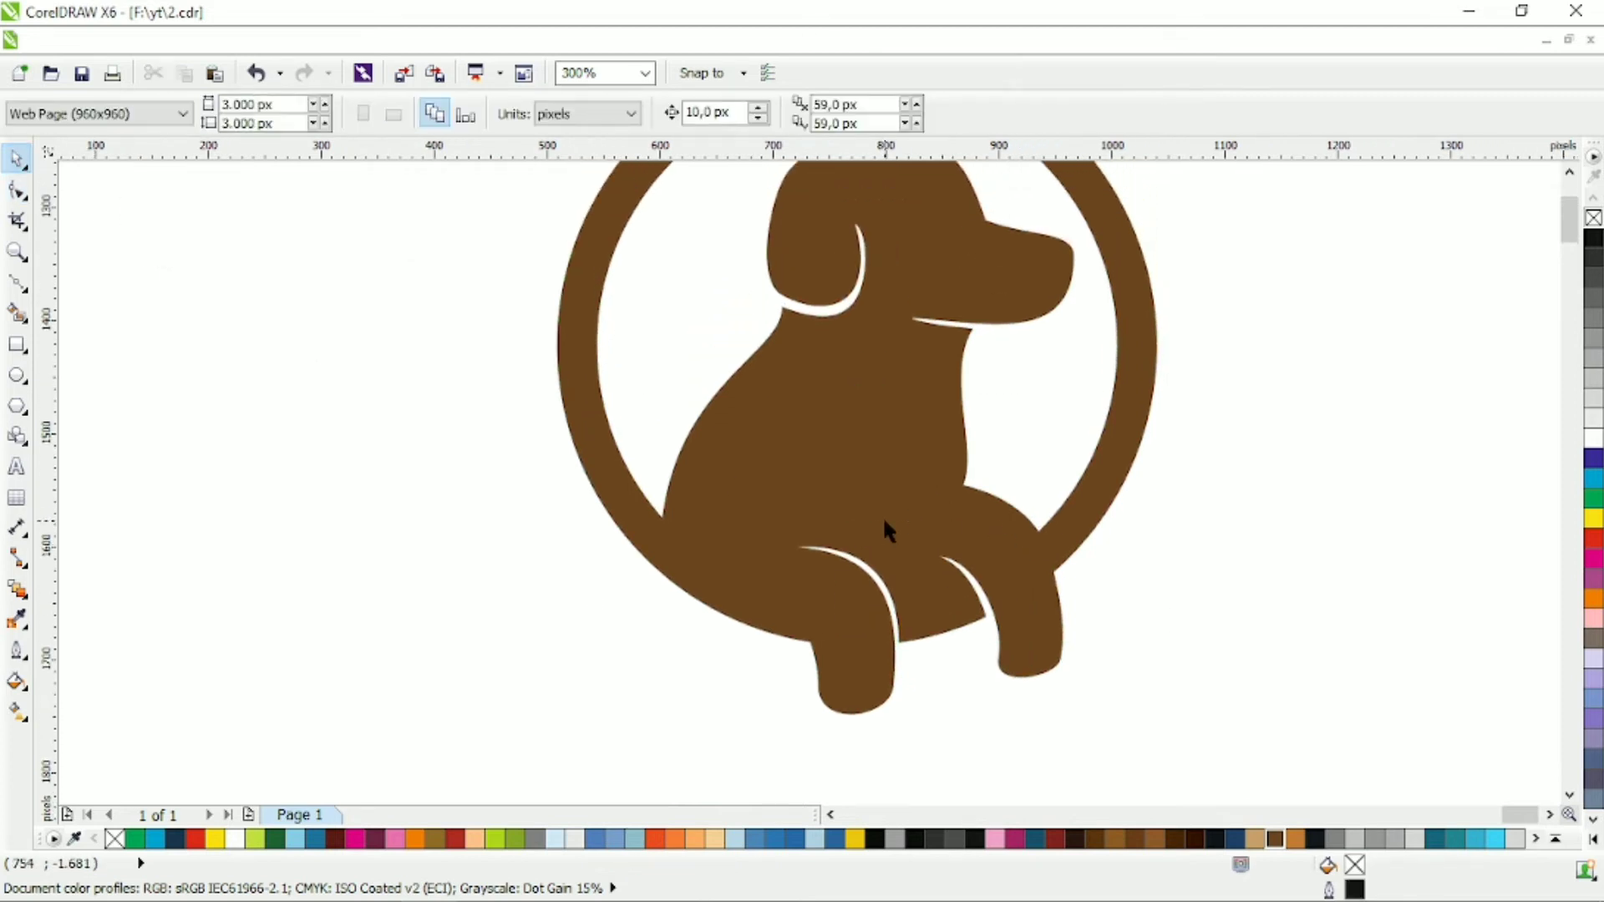
{"action": "scroll", "coordinate": [926, 465], "scroll_direction": "up", "scroll_amount": 2}
{"action": "left_click", "coordinate": [930, 484]}
{"action": "left_click", "coordinate": [1254, 486]}
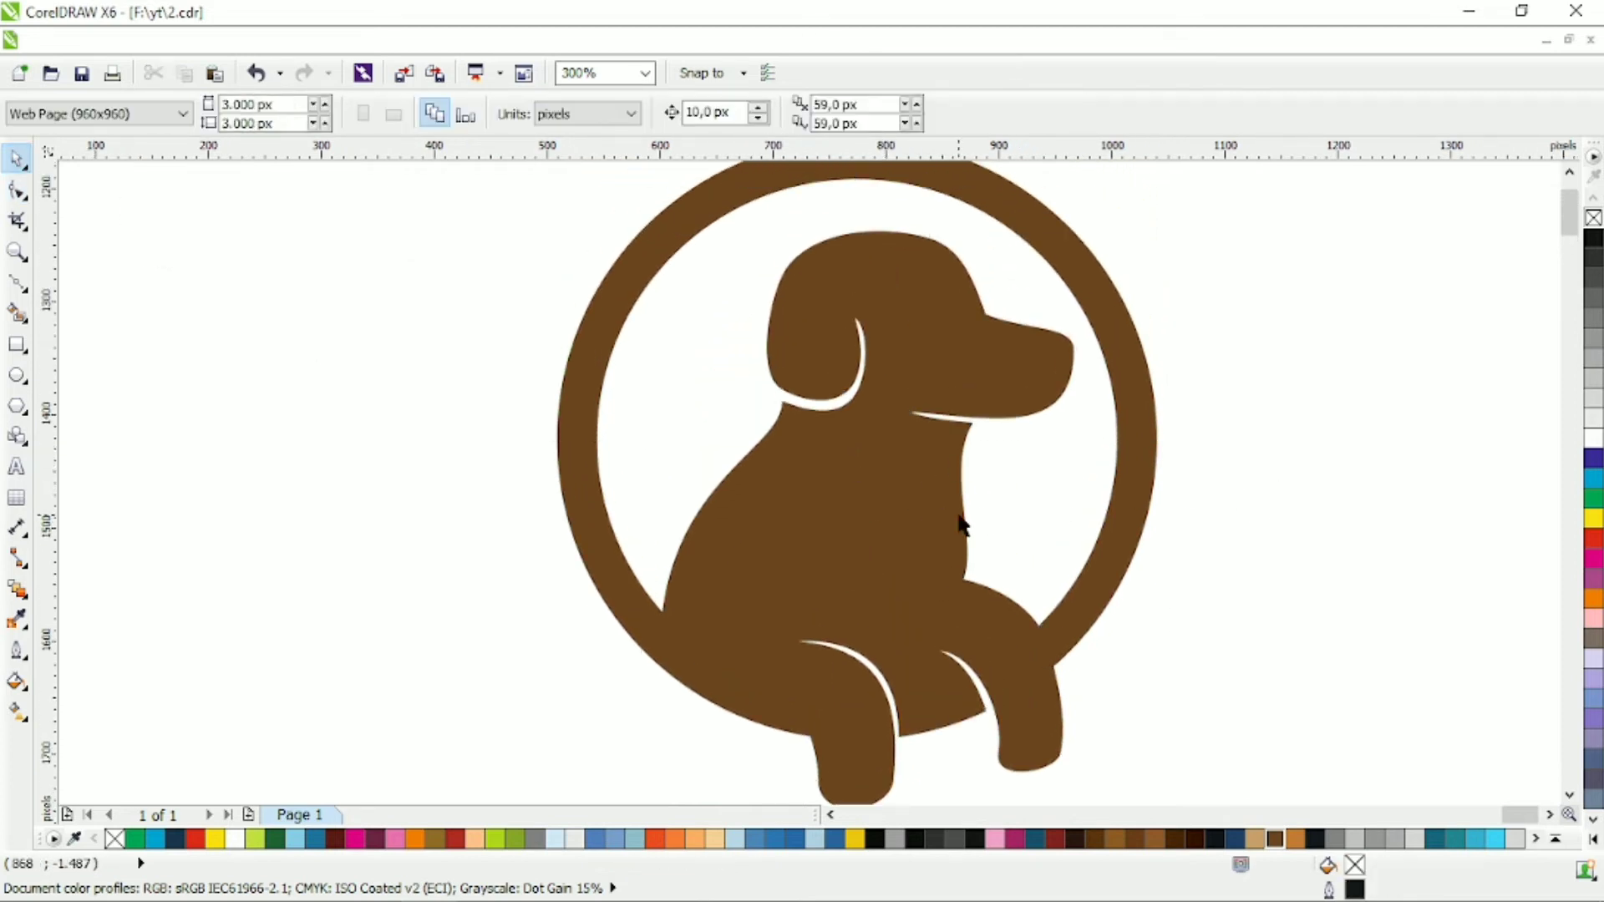
{"action": "scroll", "coordinate": [850, 502], "scroll_direction": "right", "scroll_amount": 1}
{"action": "scroll", "coordinate": [736, 479], "scroll_direction": "down", "scroll_amount": 1}
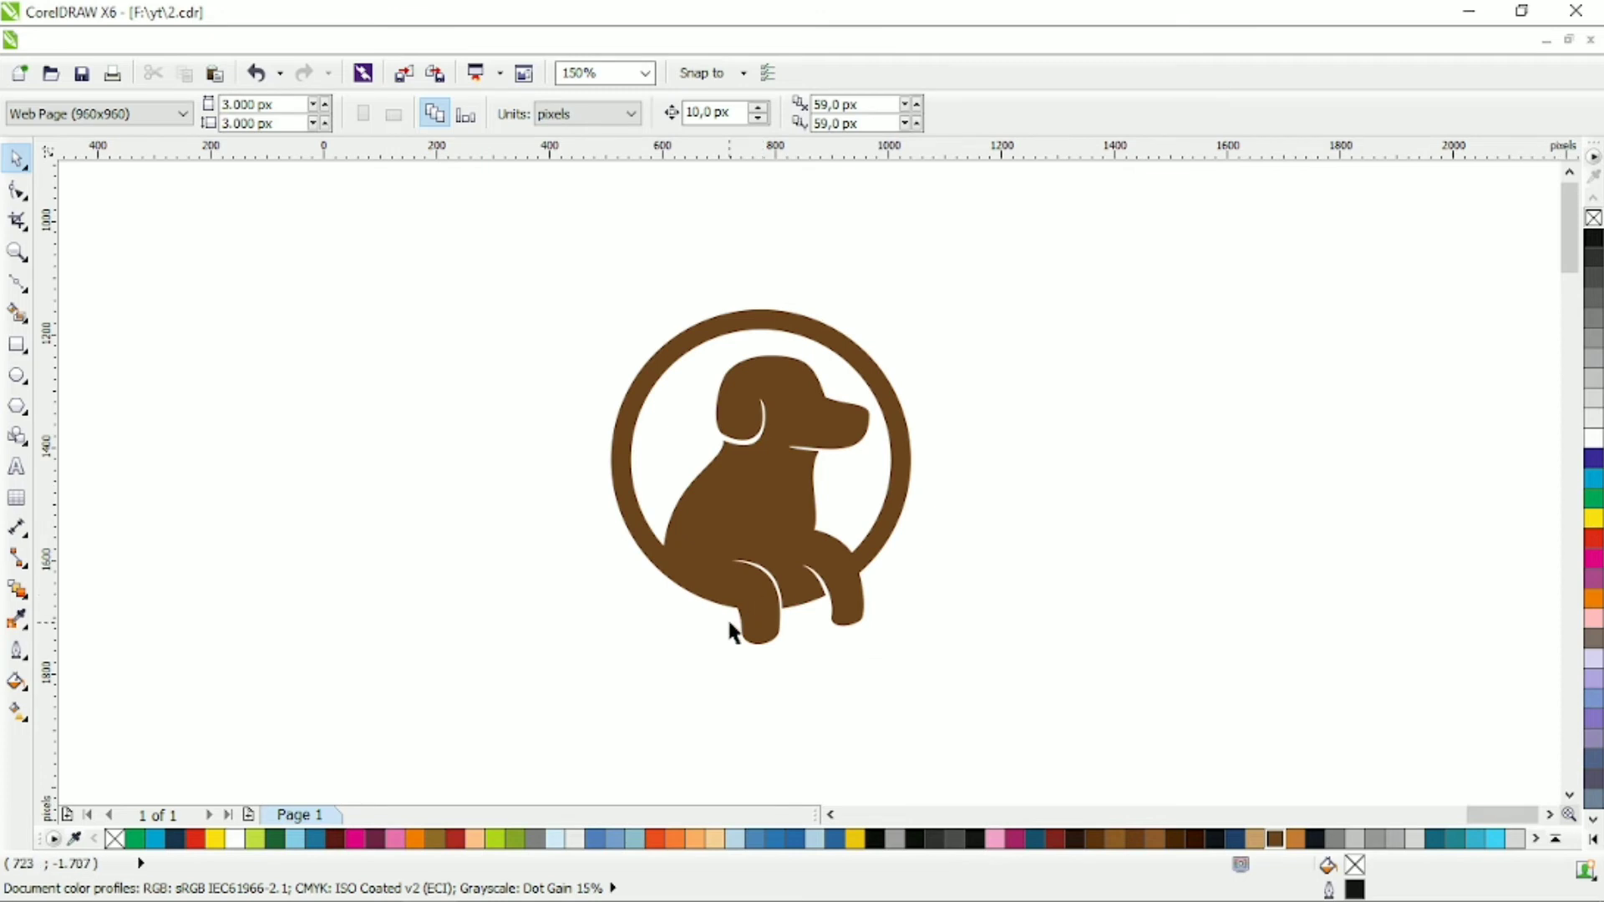
- Reshape the nodes where the hind leg meets the belly edge to form a small pointed notch with a smooth leg curve
{"action": "scroll", "coordinate": [735, 637], "scroll_direction": "up", "scroll_amount": 2}
{"action": "left_click", "coordinate": [700, 496]}
{"action": "scroll", "coordinate": [753, 537], "scroll_direction": "up", "scroll_amount": 1}
{"action": "double_click", "coordinate": [734, 576]}
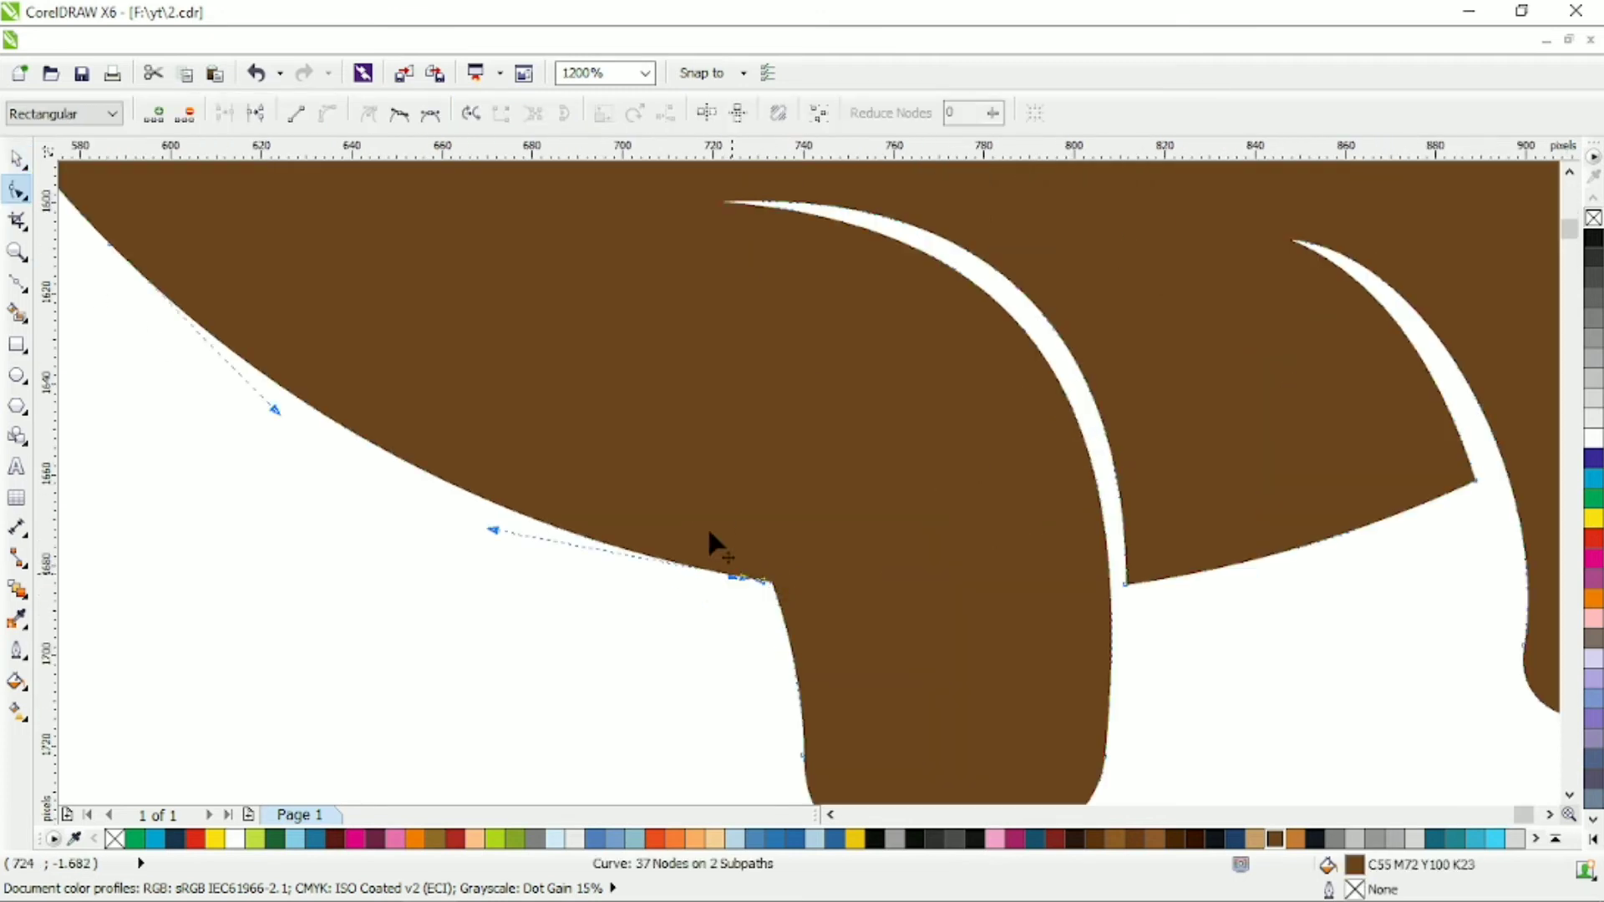
{"action": "left_click_drag", "start_coordinate": [708, 534], "coordinate": [786, 602]}
{"action": "left_click_drag", "start_coordinate": [764, 537], "coordinate": [740, 509]}
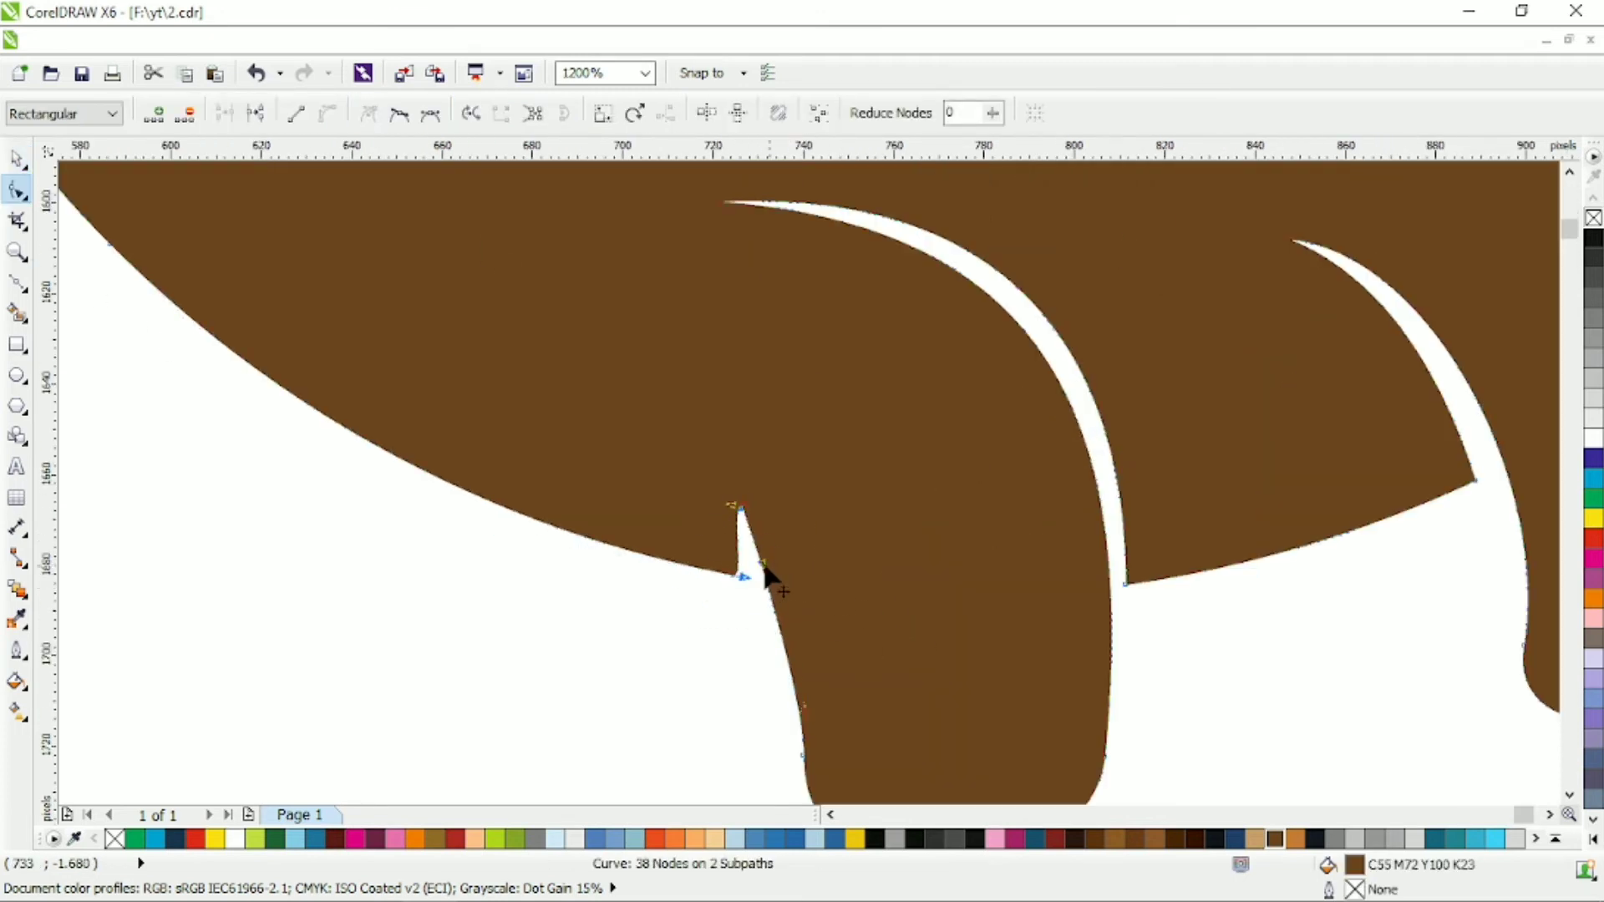
{"action": "left_click_drag", "start_coordinate": [766, 571], "coordinate": [809, 565]}
{"action": "scroll", "coordinate": [805, 579], "scroll_direction": "down", "scroll_amount": 1}
{"action": "scroll", "coordinate": [801, 589], "scroll_direction": "down", "scroll_amount": 1}
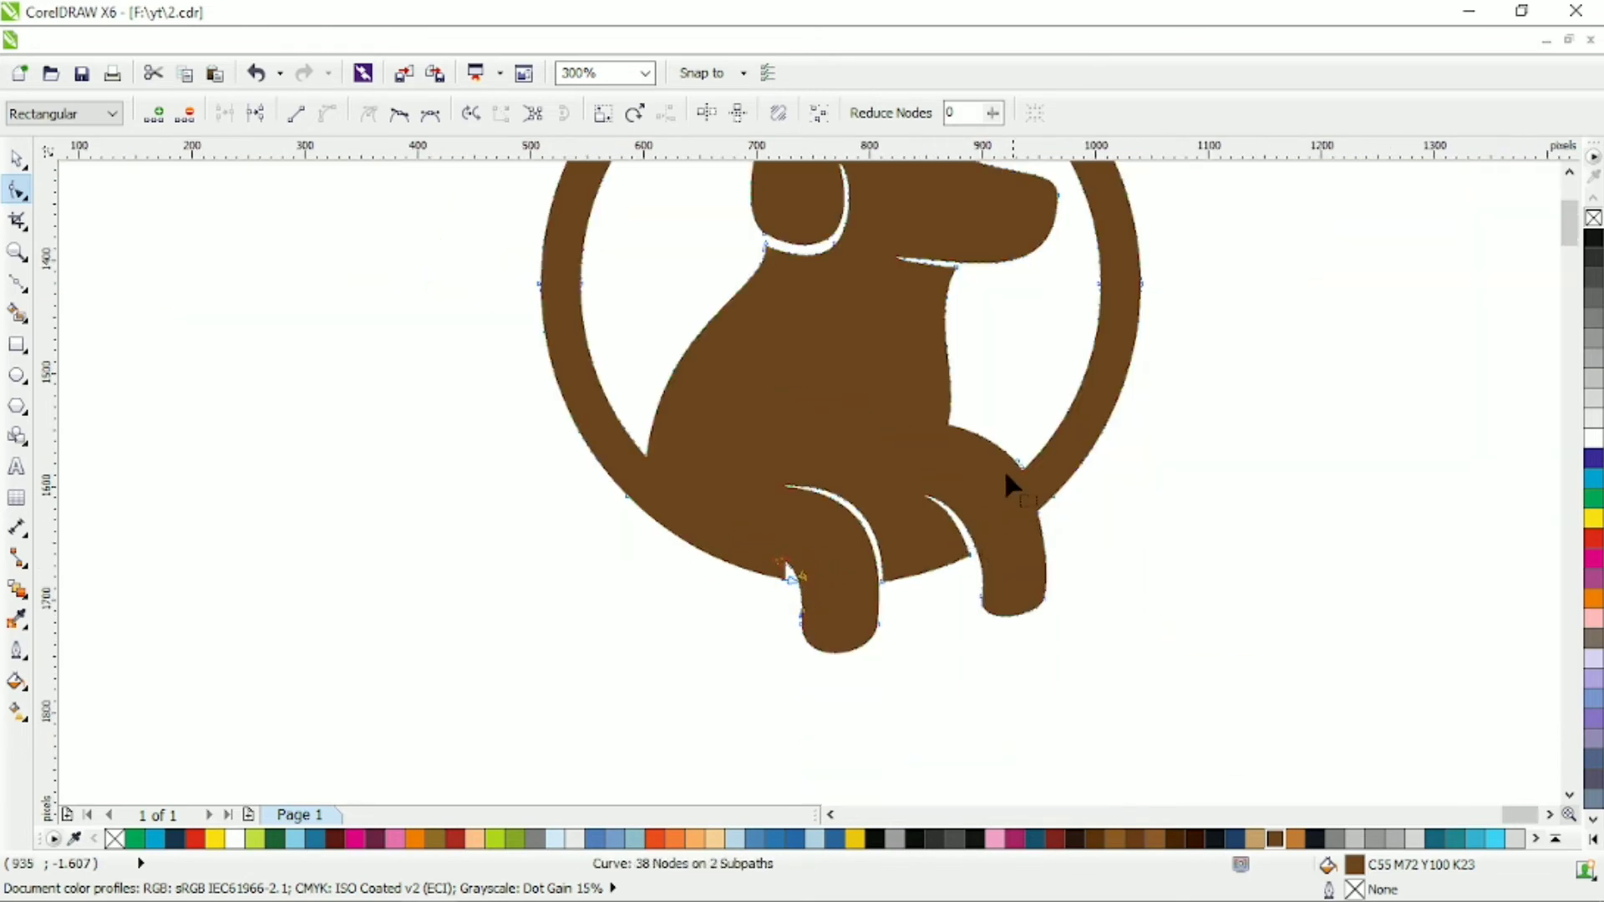
{"action": "left_click", "coordinate": [18, 161]}
{"action": "left_click", "coordinate": [401, 351]}
{"action": "scroll", "coordinate": [706, 497], "scroll_direction": "down", "scroll_amount": 1}
{"action": "scroll", "coordinate": [834, 509], "scroll_direction": "up", "scroll_amount": 2}
- Delete the tip node of the front-leg crease to remove the crease's upper part
{"action": "left_click", "coordinate": [16, 190]}
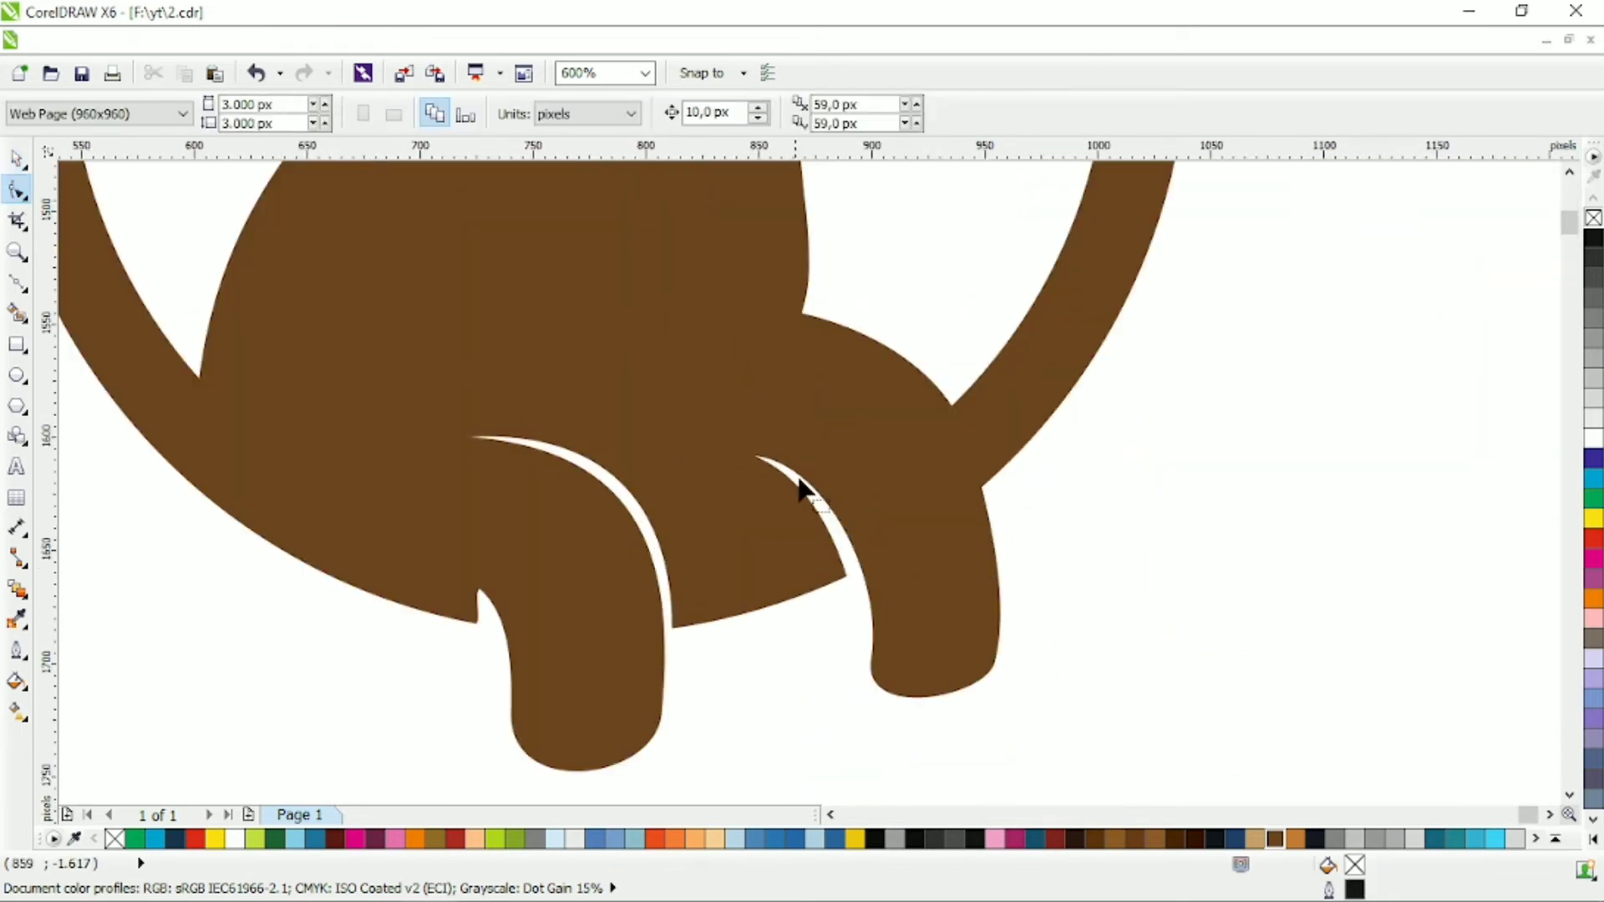
{"action": "left_click", "coordinate": [839, 519]}
{"action": "double_click", "coordinate": [755, 462]}
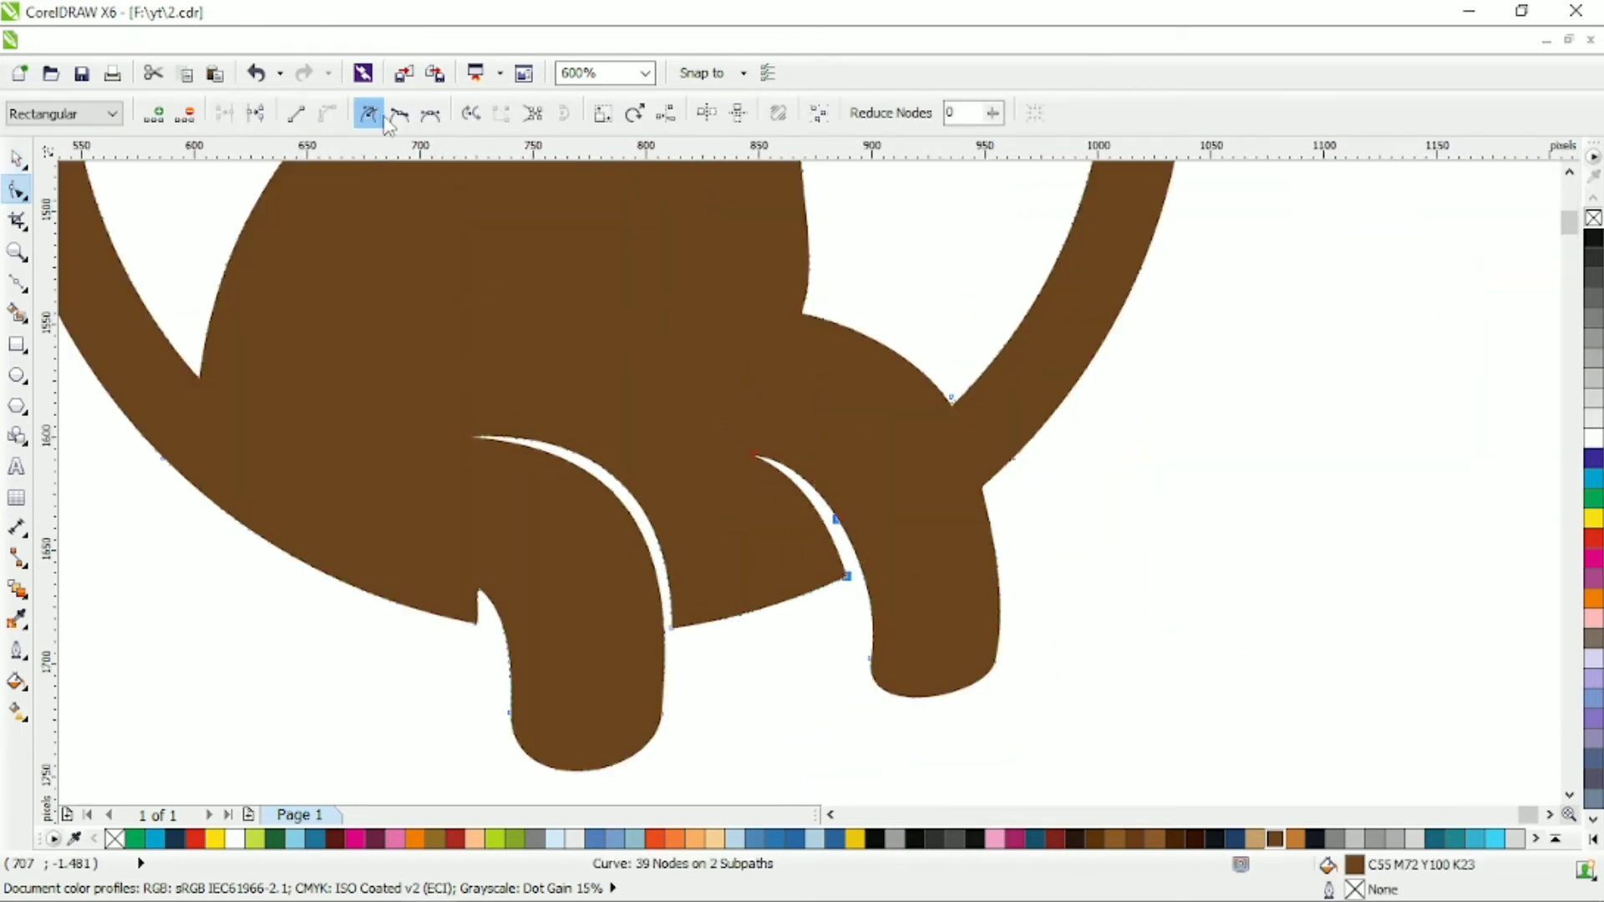
{"action": "left_click_drag", "start_coordinate": [777, 471], "coordinate": [777, 471]}
{"action": "key", "text": "Delete"}
- Adjust the nodes and curve at the front leg's inner edge to form a small notch where it meets the belly
{"action": "left_click", "coordinate": [836, 522]}
{"action": "left_click_drag", "start_coordinate": [704, 315], "coordinate": [829, 524]}
{"action": "left_click_drag", "start_coordinate": [846, 583], "coordinate": [838, 568]}
{"action": "scroll", "coordinate": [835, 536], "scroll_direction": "down", "scroll_amount": 2}
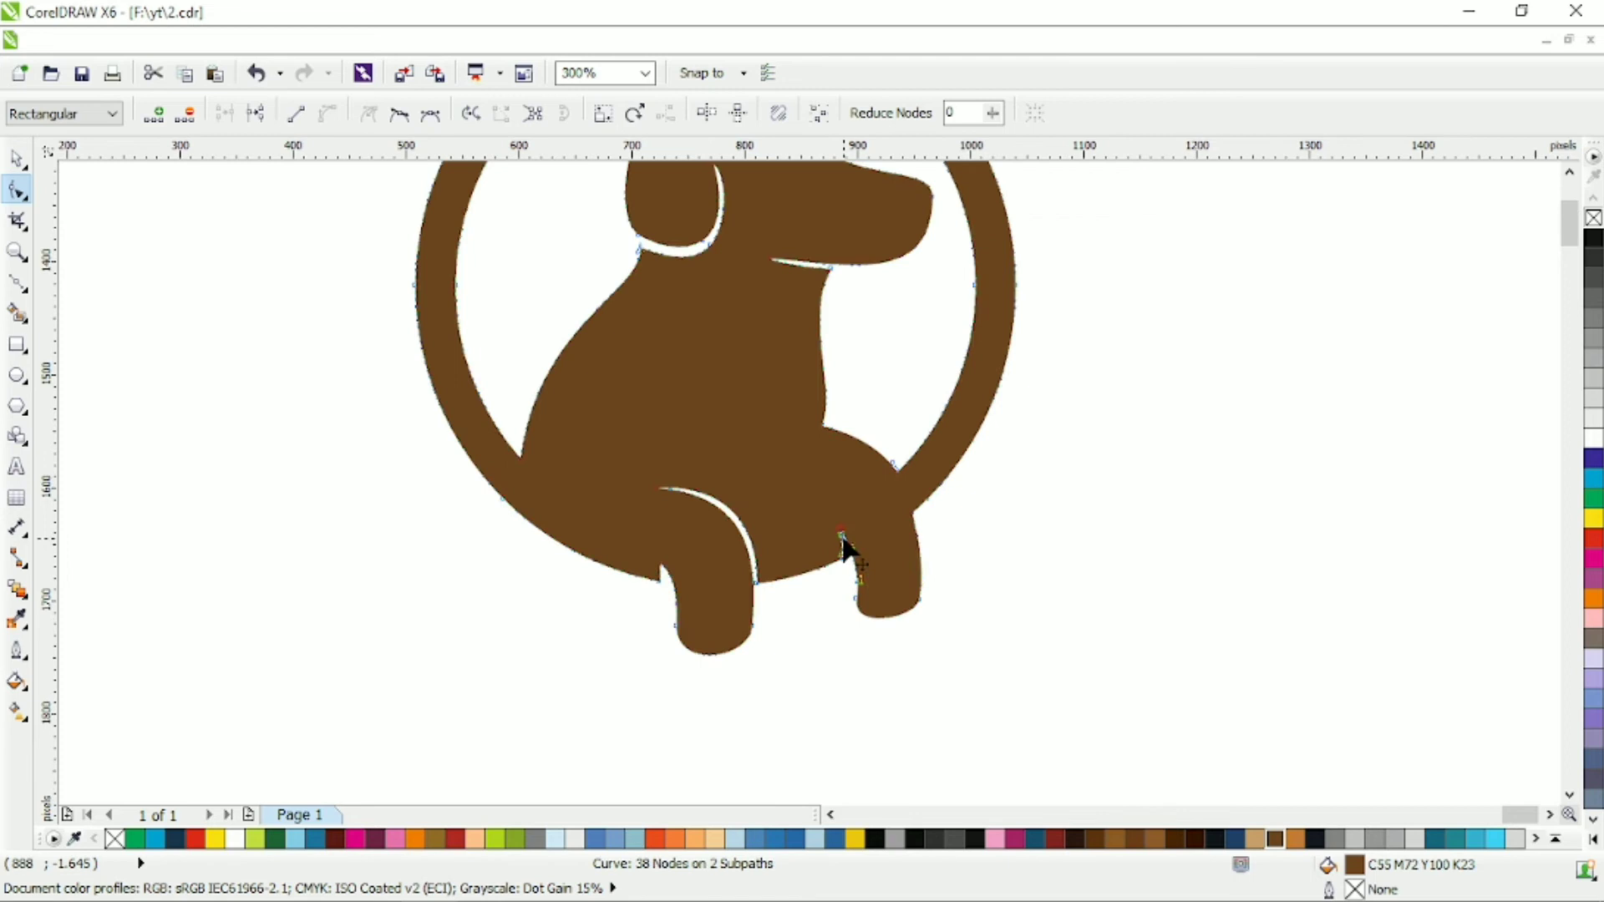
{"action": "left_click", "coordinate": [18, 162]}
{"action": "key", "text": "Escape"}
{"action": "scroll", "coordinate": [629, 535], "scroll_direction": "down", "scroll_amount": 1}
{"action": "scroll", "coordinate": [827, 568], "scroll_direction": "left", "scroll_amount": 1}
{"action": "scroll", "coordinate": [838, 552], "scroll_direction": "up", "scroll_amount": 1}
{"action": "scroll", "coordinate": [815, 549], "scroll_direction": "left", "scroll_amount": 1}
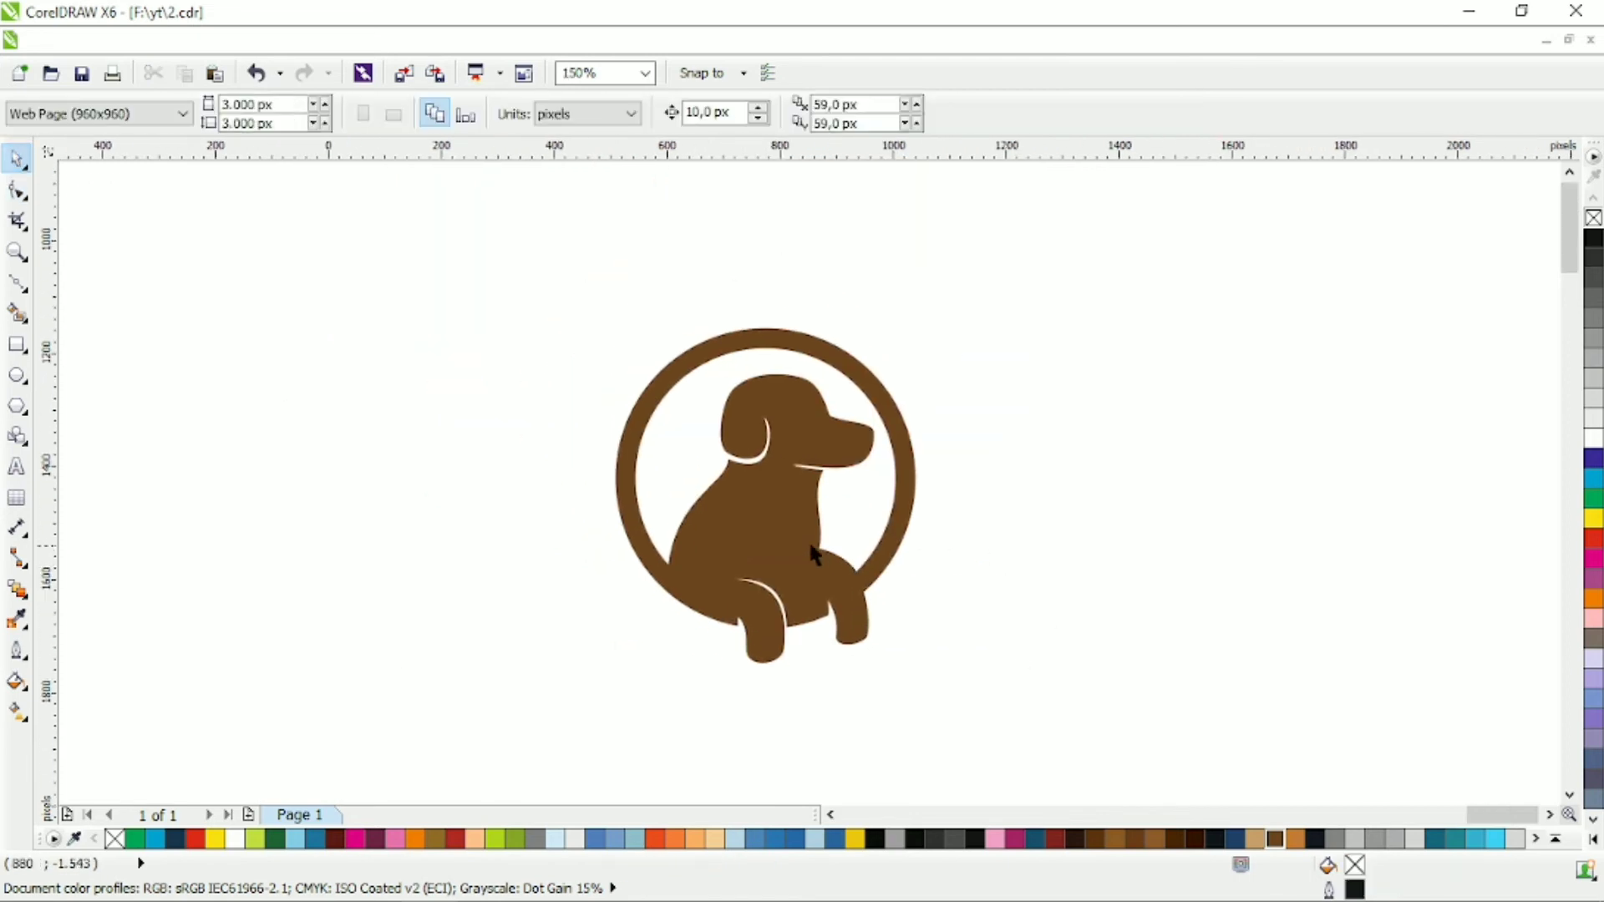
- Reshape the dog's back into a smooth S-curve from the neck down to the ring
{"action": "left_click", "coordinate": [733, 615]}
{"action": "left_click", "coordinate": [16, 190]}
{"action": "scroll", "coordinate": [634, 469], "scroll_direction": "up", "scroll_amount": 1}
{"action": "scroll", "coordinate": [832, 448], "scroll_direction": "up", "scroll_amount": 2}
{"action": "left_click", "coordinate": [792, 447]}
{"action": "scroll", "coordinate": [804, 484], "scroll_direction": "down", "scroll_amount": 2}
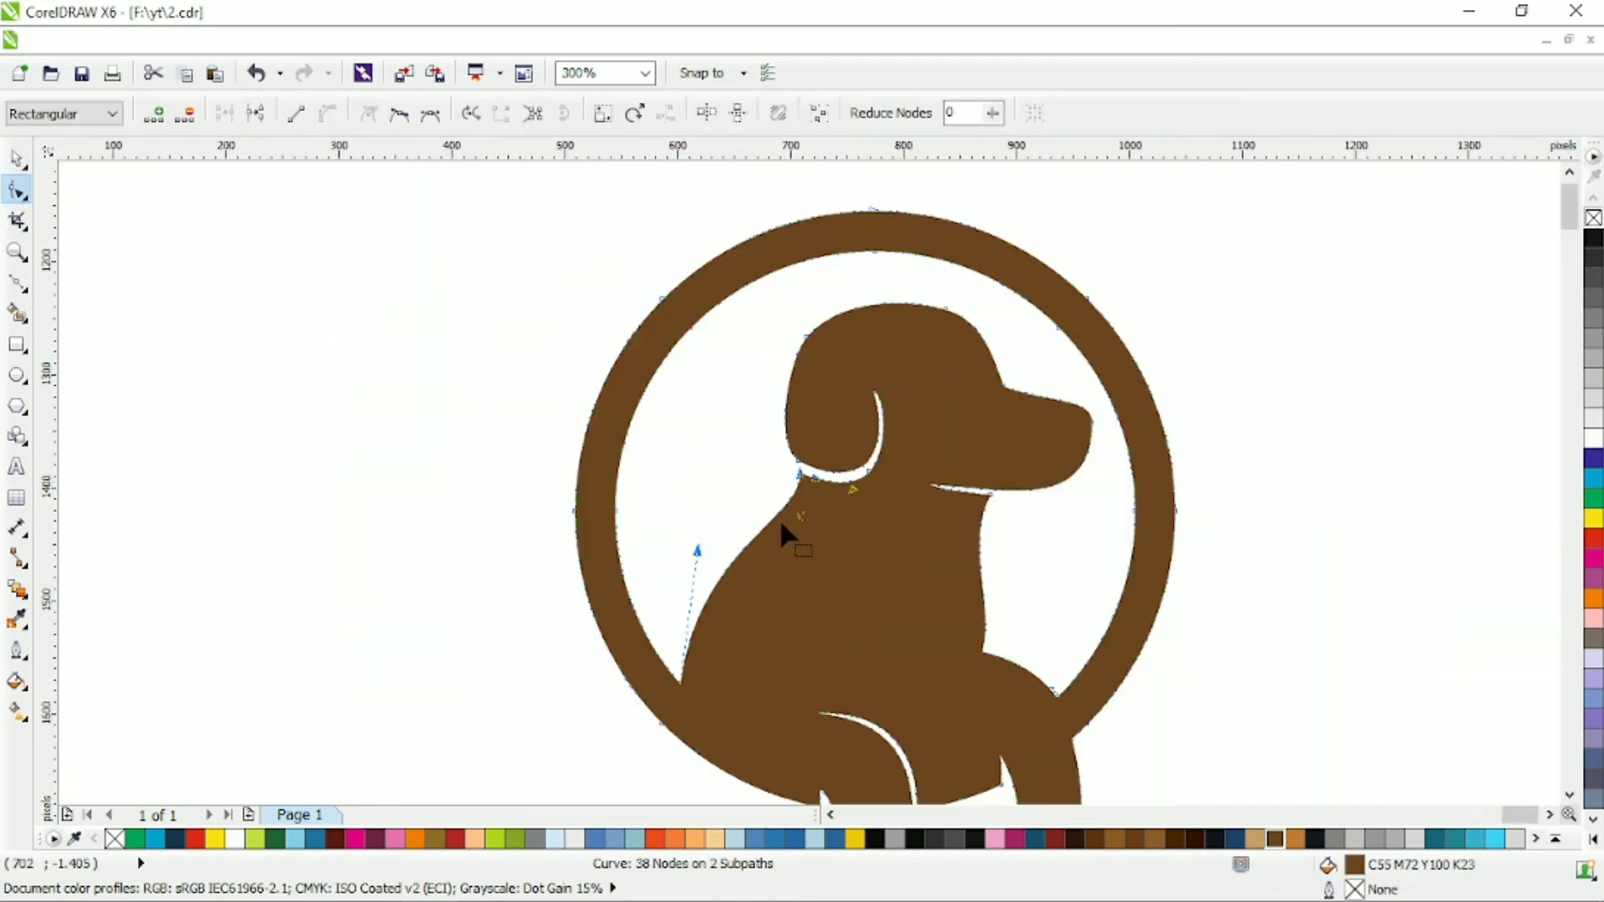
{"action": "left_click_drag", "start_coordinate": [697, 550], "coordinate": [688, 616]}
{"action": "mouse_move", "coordinate": [803, 562]}
{"action": "left_mouse_down"}
{"action": "mouse_move", "coordinate": [810, 622]}
{"action": "mouse_move", "coordinate": [795, 578]}
{"action": "mouse_move", "coordinate": [819, 583]}
{"action": "left_mouse_up"}
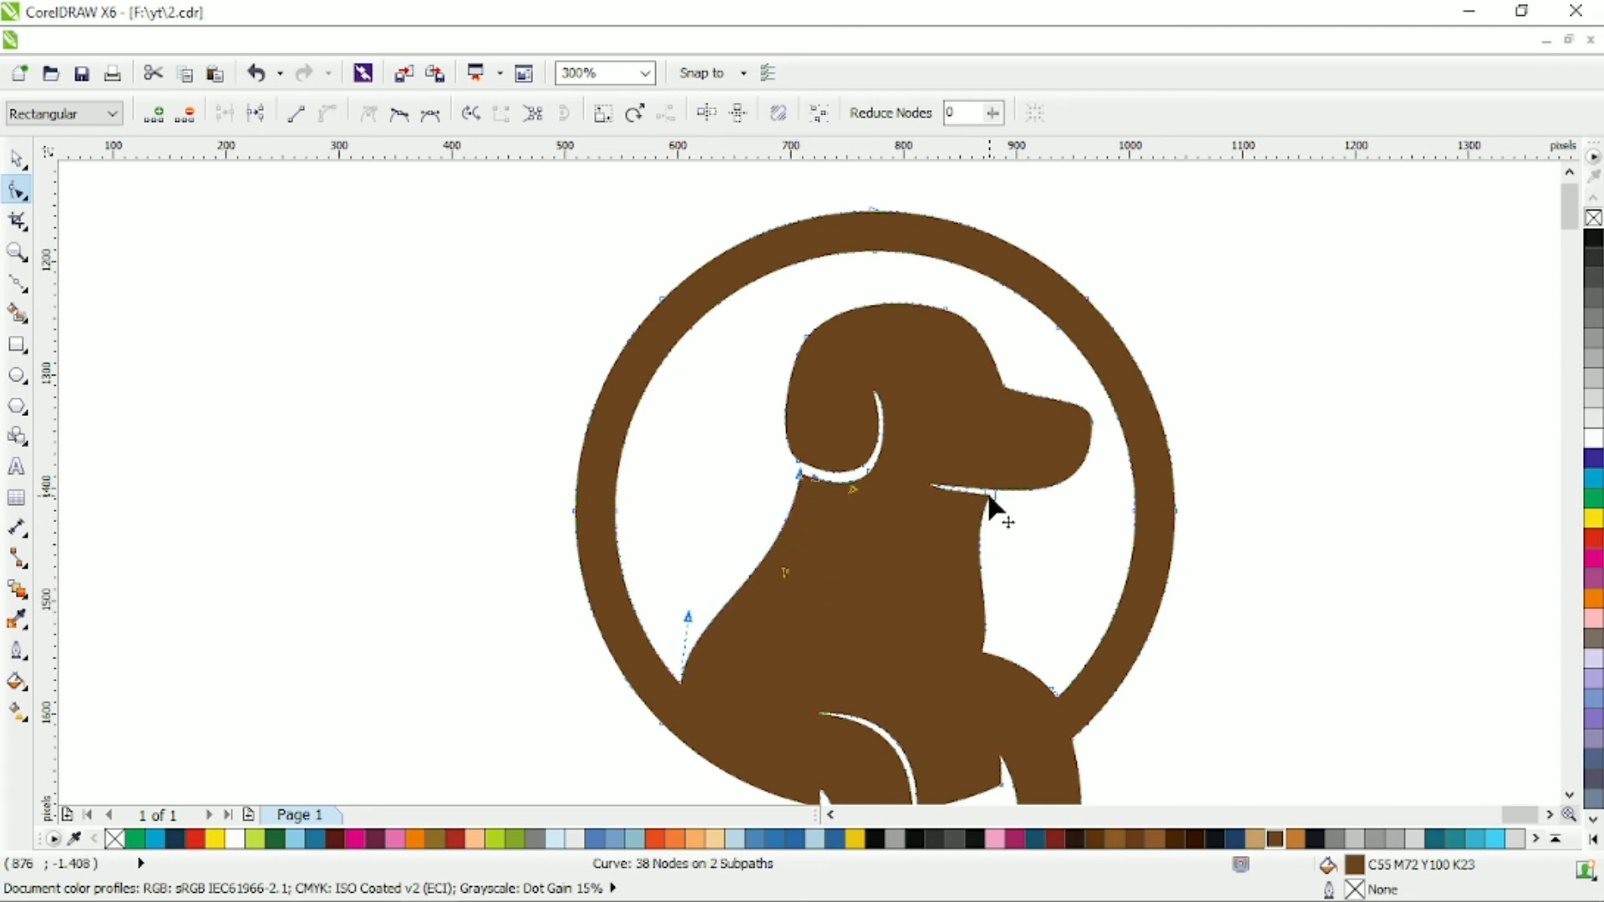
- Move the throat node inward below the jaw and adjust the front chest curve
{"action": "left_click_drag", "start_coordinate": [990, 496], "coordinate": [963, 532]}
{"action": "left_click_drag", "start_coordinate": [995, 613], "coordinate": [840, 446]}
{"action": "scroll", "coordinate": [937, 580], "scroll_direction": "down", "scroll_amount": 1}
{"action": "left_click", "coordinate": [17, 158]}
{"action": "left_click", "coordinate": [165, 249]}
{"action": "left_click", "coordinate": [1154, 450]}
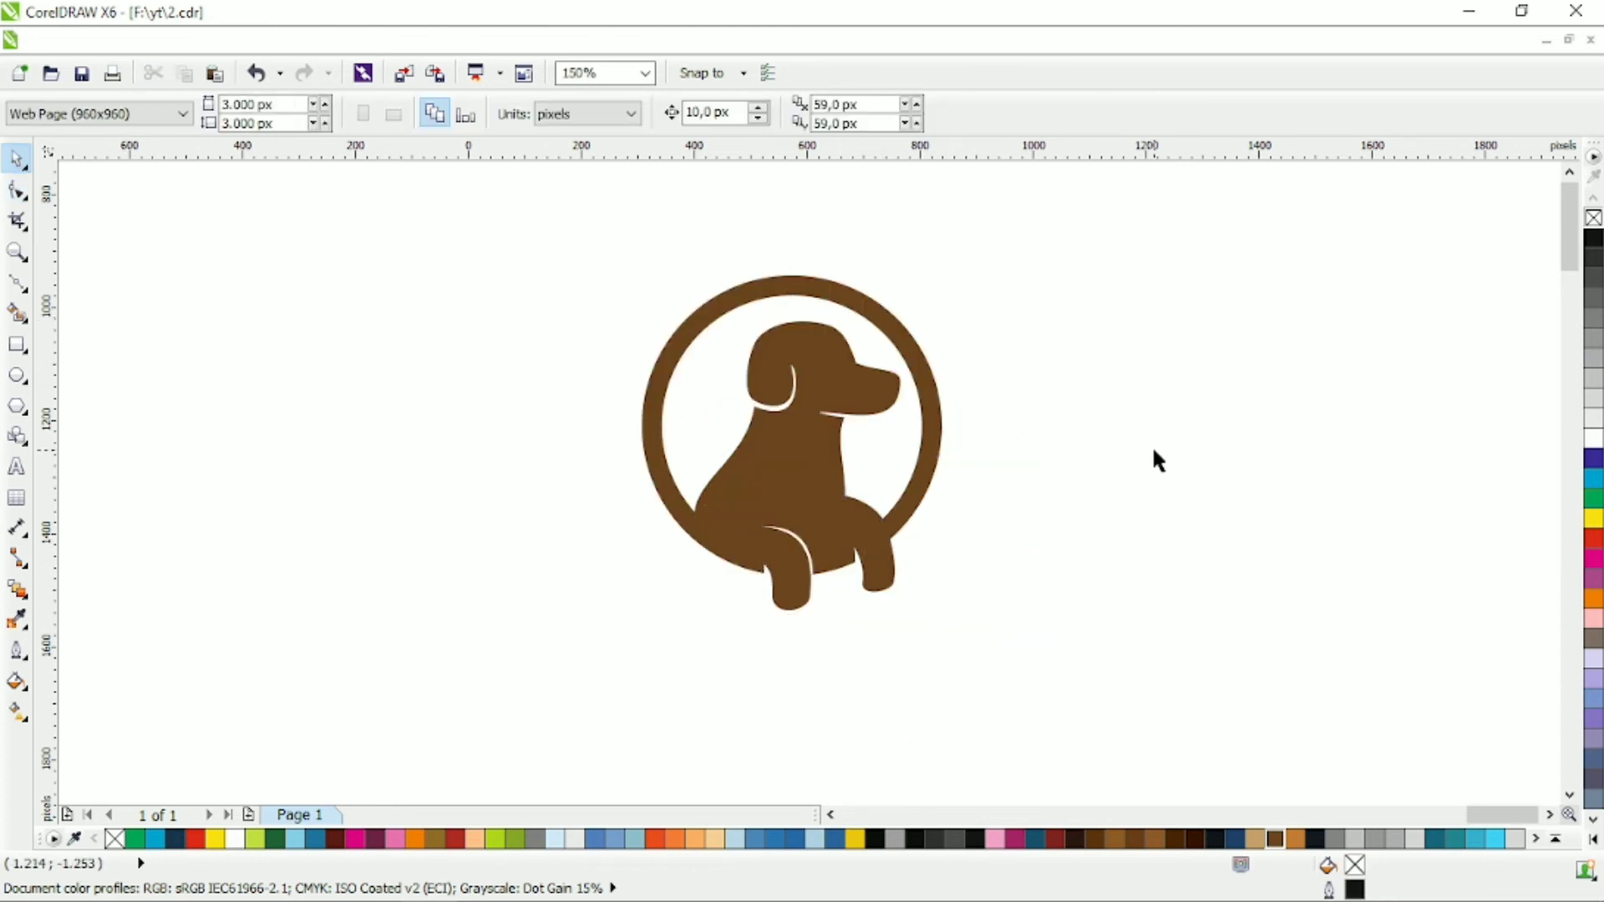
- Add the text PETDOG below the logo and set its font to Calibri Light
{"action": "left_click", "coordinate": [17, 468]}
{"action": "left_click", "coordinate": [579, 673]}
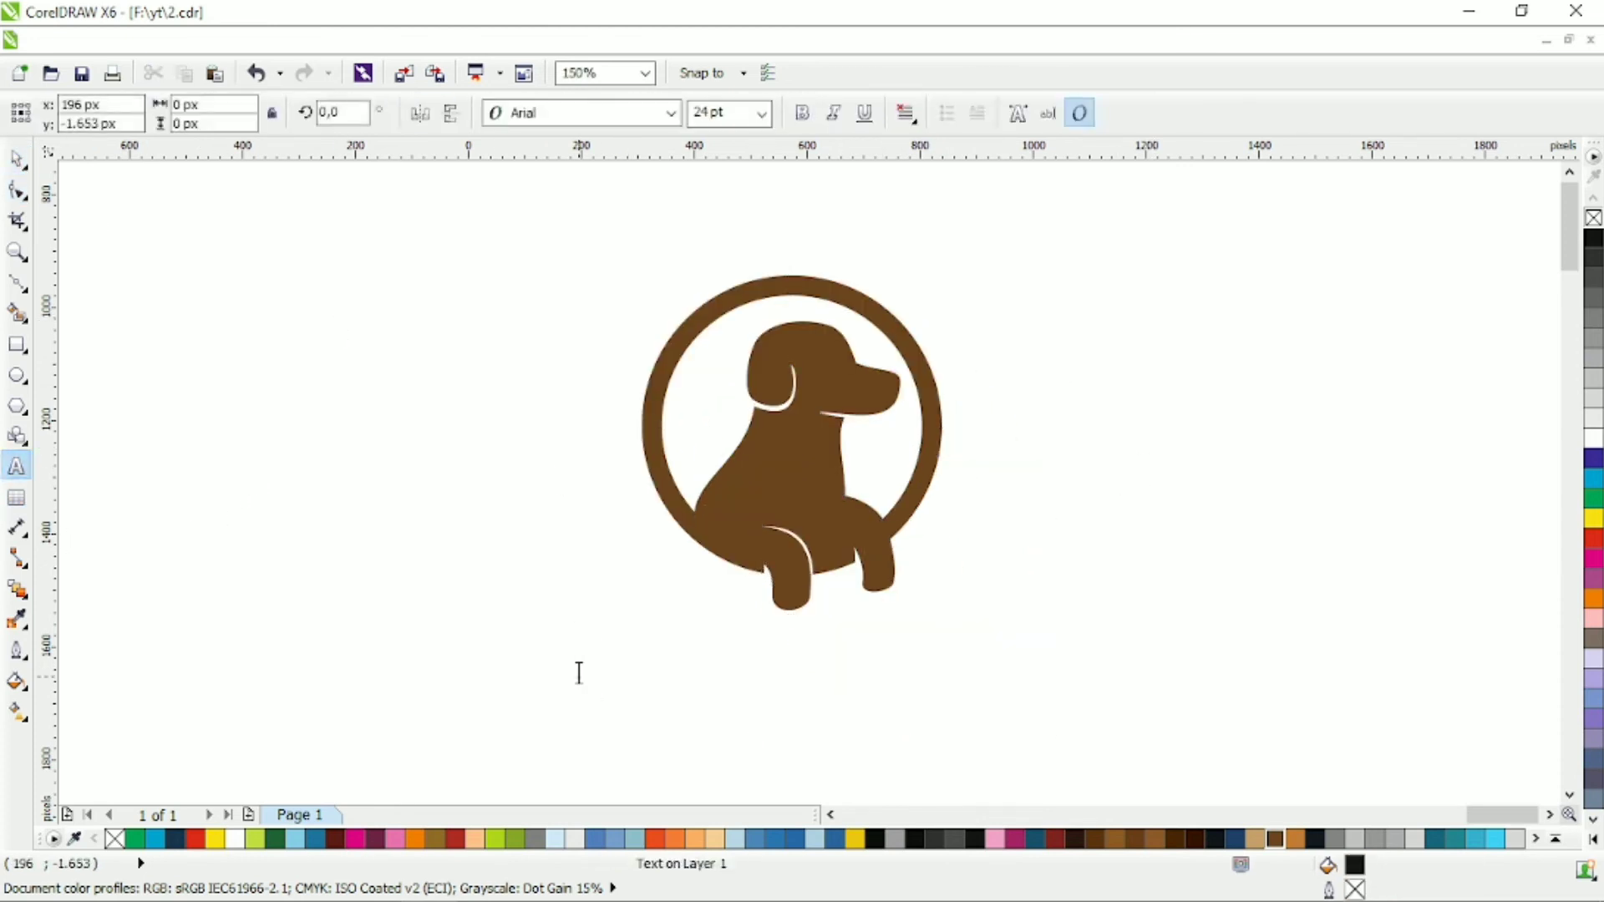
{"action": "type", "text": "PET"}
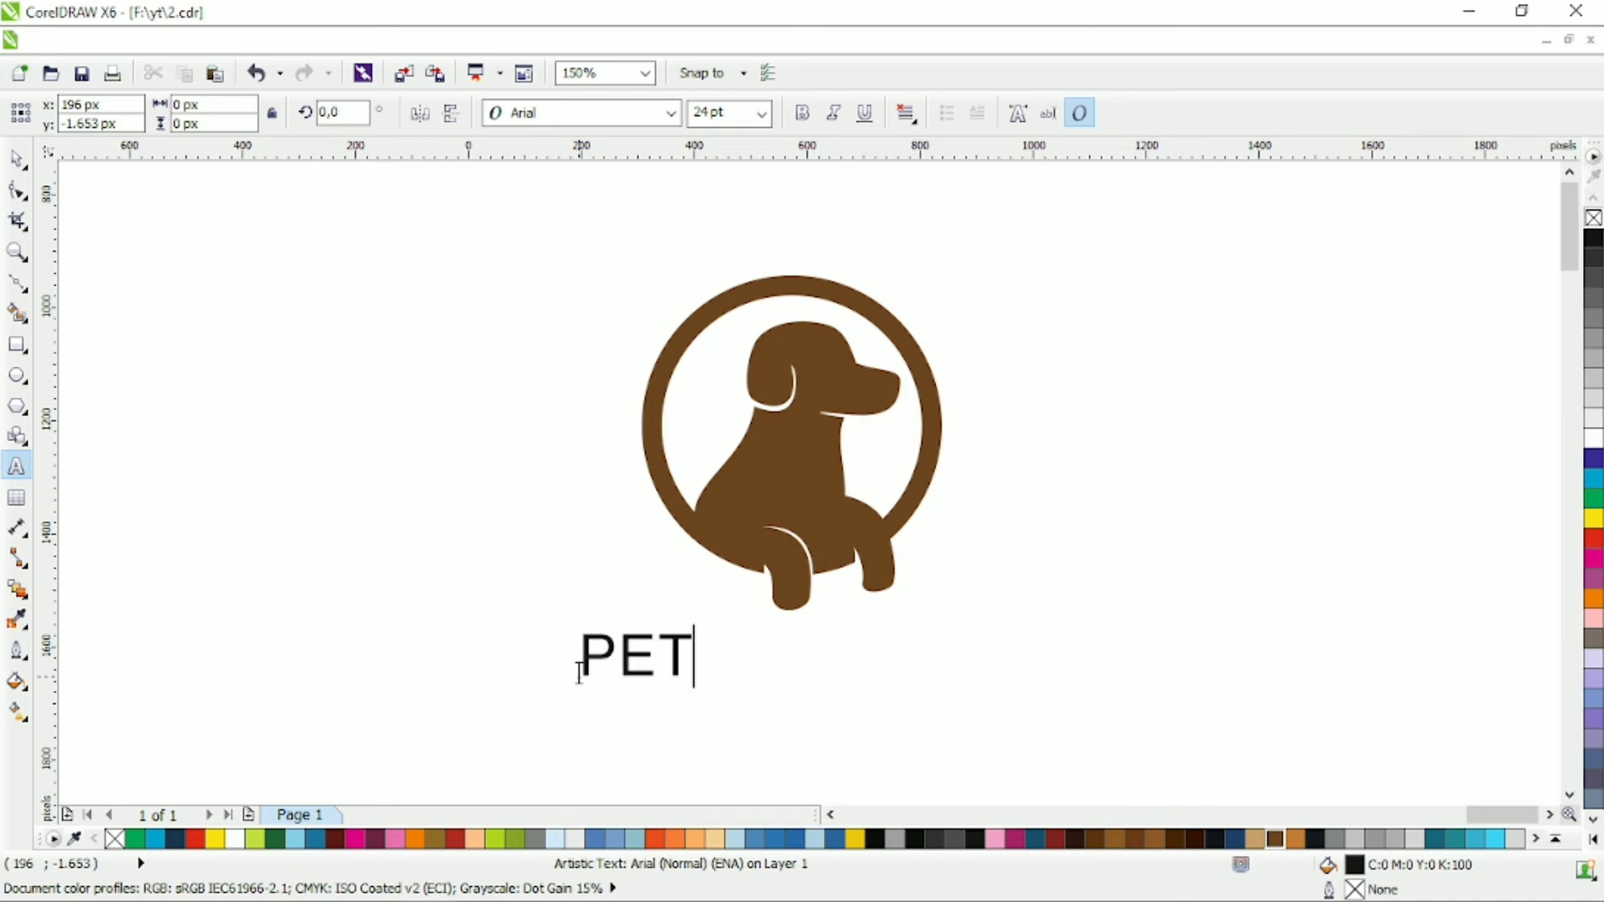
{"action": "type", "text": "DOG"}
{"action": "key", "text": "ctrl+space"}
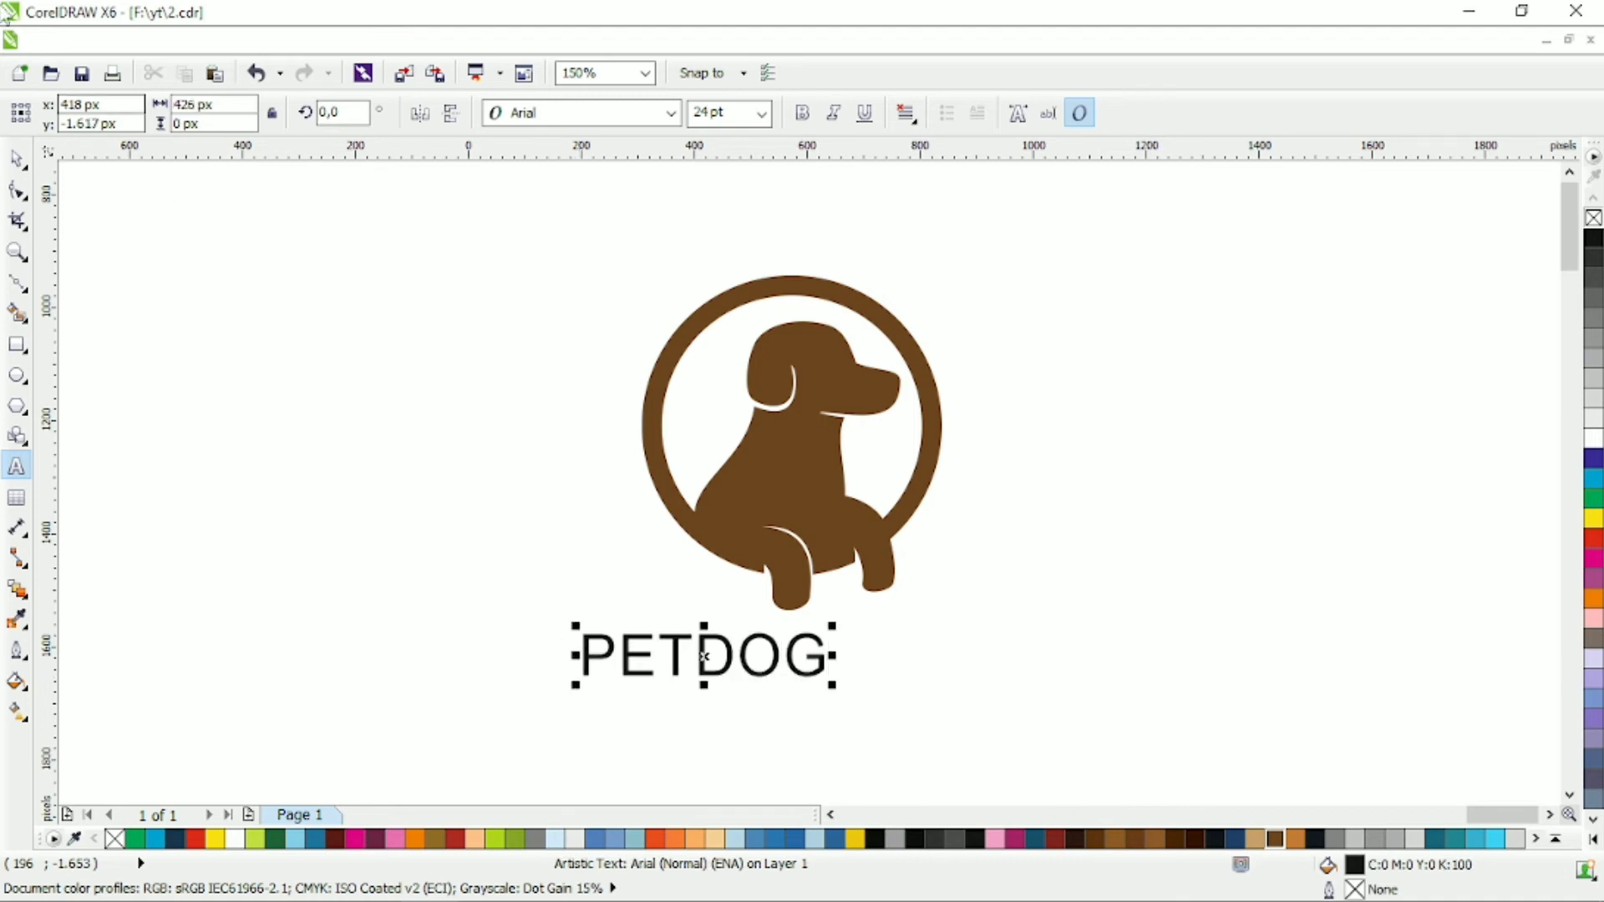
{"action": "left_click", "coordinate": [670, 113]}
{"action": "left_click", "coordinate": [667, 167]}
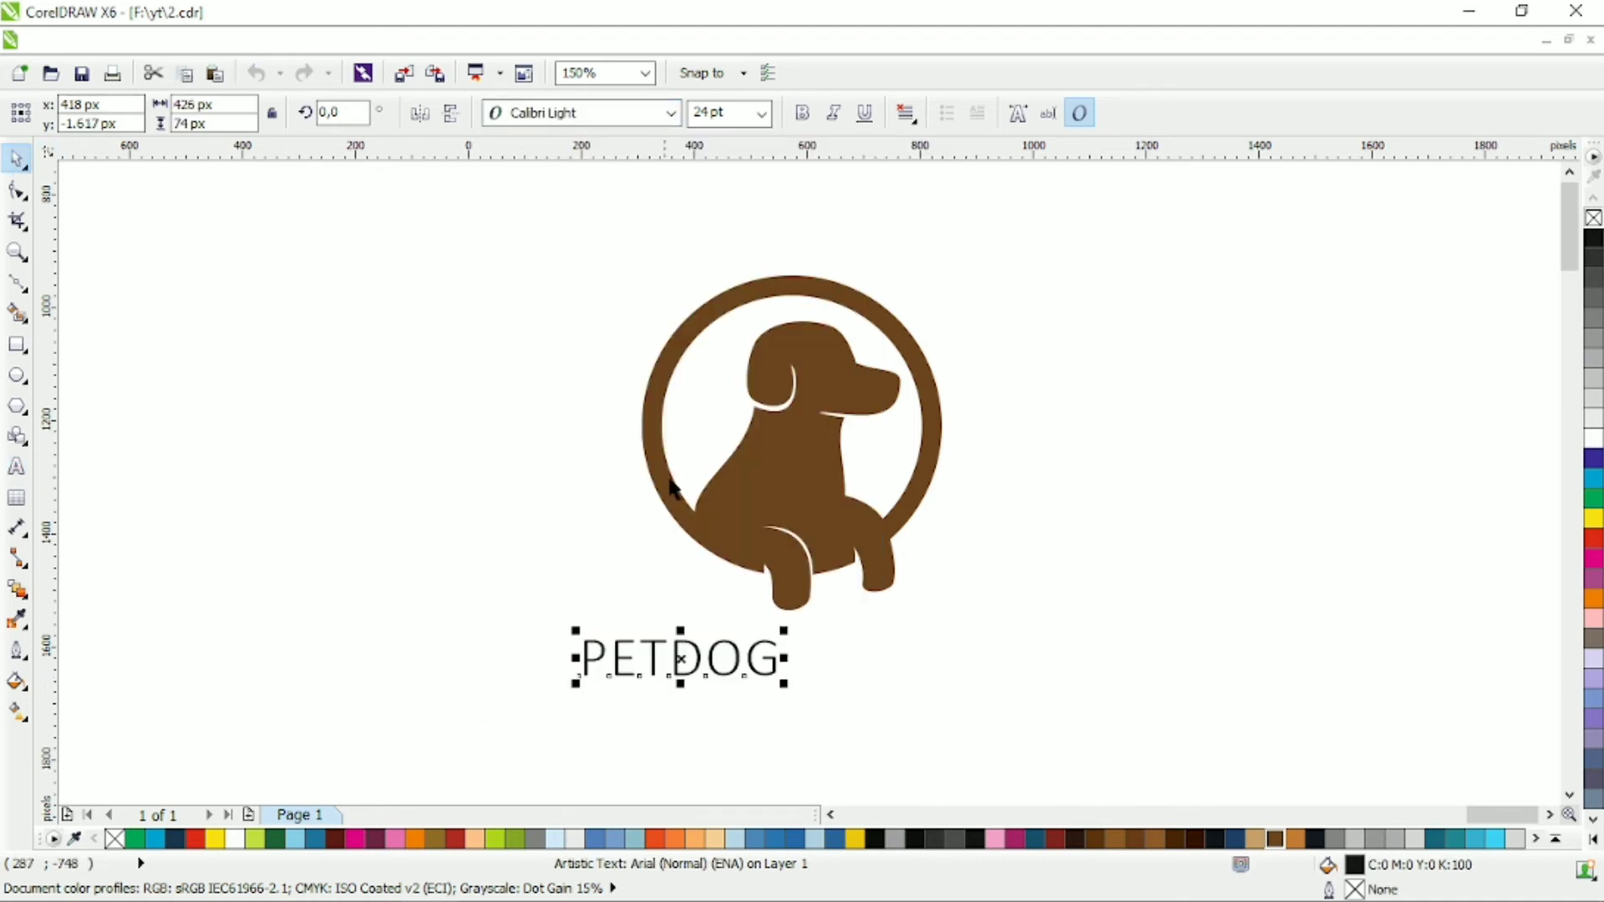
- Set the letters DOG in PETDOG to bold Calibri
{"action": "double_click", "coordinate": [687, 643]}
{"action": "left_click_drag", "start_coordinate": [673, 656], "coordinate": [781, 656]}
{"action": "left_click", "coordinate": [670, 113]}
{"action": "left_click", "coordinate": [913, 229]}
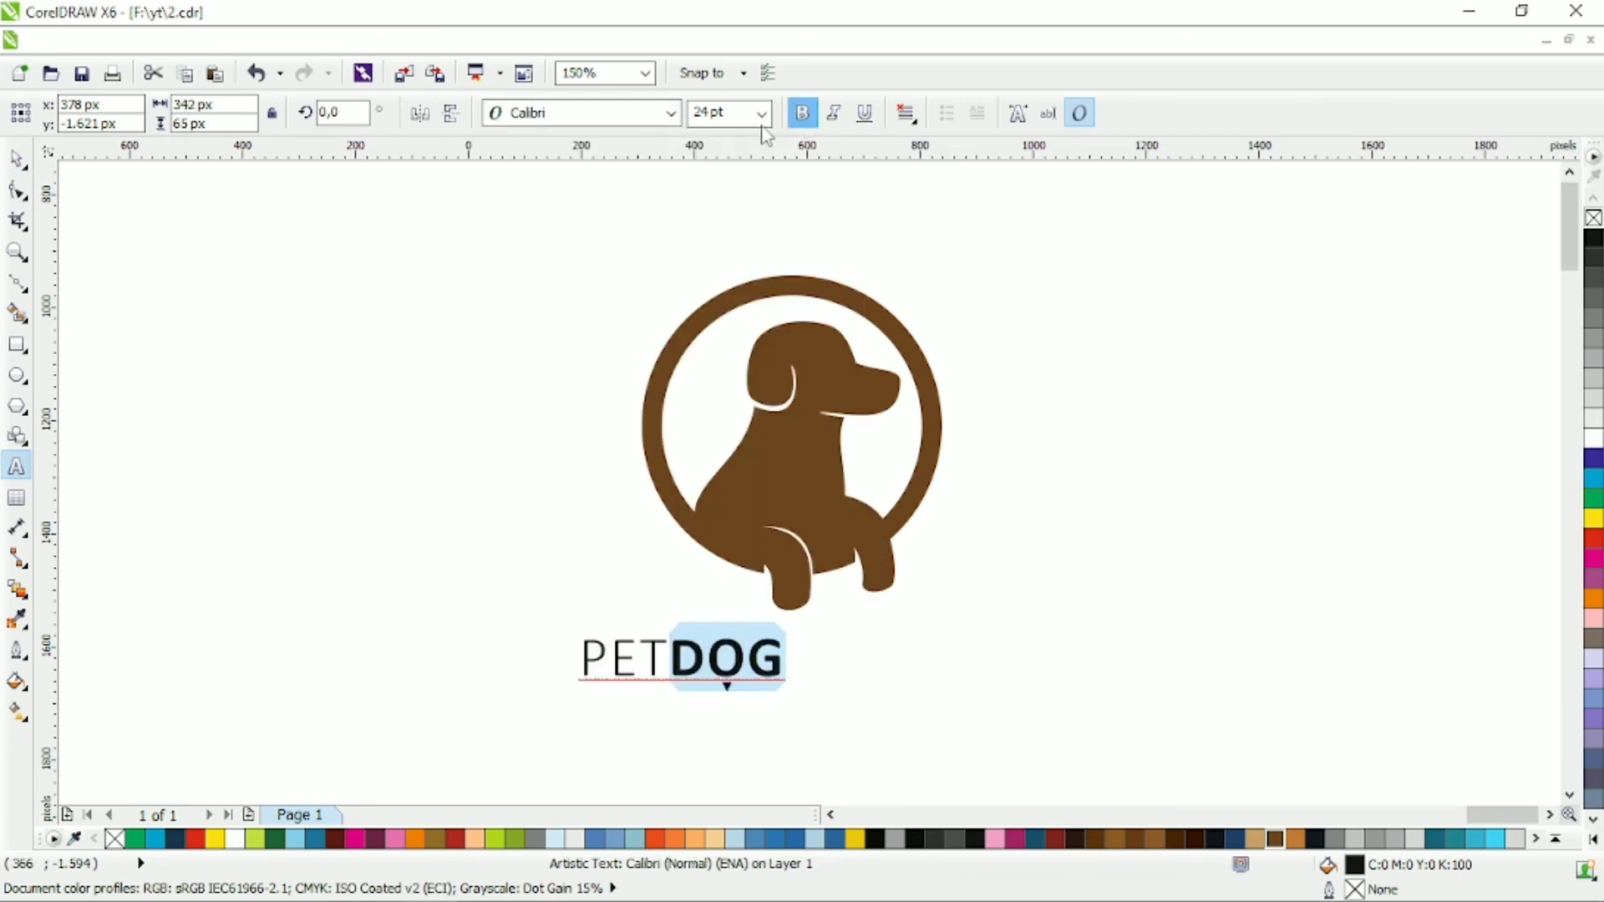
{"action": "key", "text": "ctrl+space"}
- Scale the dog logo down proportionally and place it centred above the PETDOG text
{"action": "left_click", "coordinate": [668, 362]}
{"action": "left_click_drag", "start_coordinate": [947, 265], "coordinate": [743, 428]}
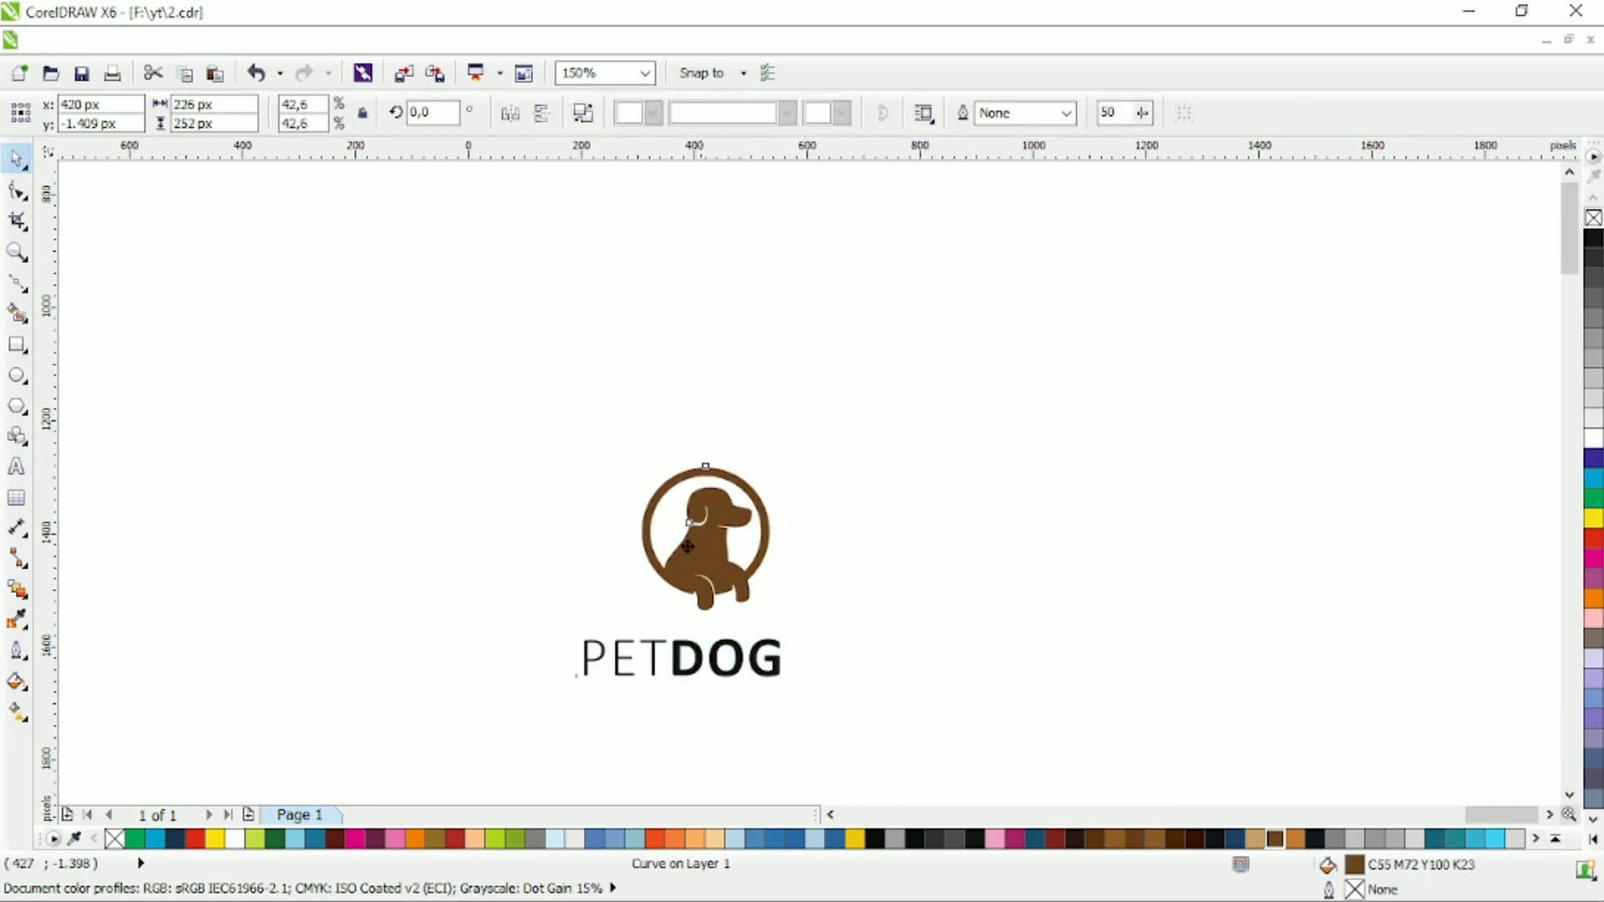
{"action": "mouse_move", "coordinate": [710, 531]}
{"action": "left_mouse_down"}
{"action": "mouse_move", "coordinate": [684, 550]}
{"action": "mouse_move", "coordinate": [690, 531]}
{"action": "left_mouse_up"}
- Fill the PETDOG text with the logo's brown, C55 M72 Y100 K23
{"action": "left_click_drag", "start_coordinate": [906, 397], "coordinate": [494, 738]}
{"action": "left_click", "coordinate": [1275, 839]}
{"action": "left_click", "coordinate": [913, 724]}
- Duplicate the PETDOG text just below itself and replace the copy's wording with LOGO DESIGN
{"action": "left_click_drag", "start_coordinate": [764, 674], "coordinate": [761, 711]}
{"action": "right_click", "coordinate": [762, 711]}
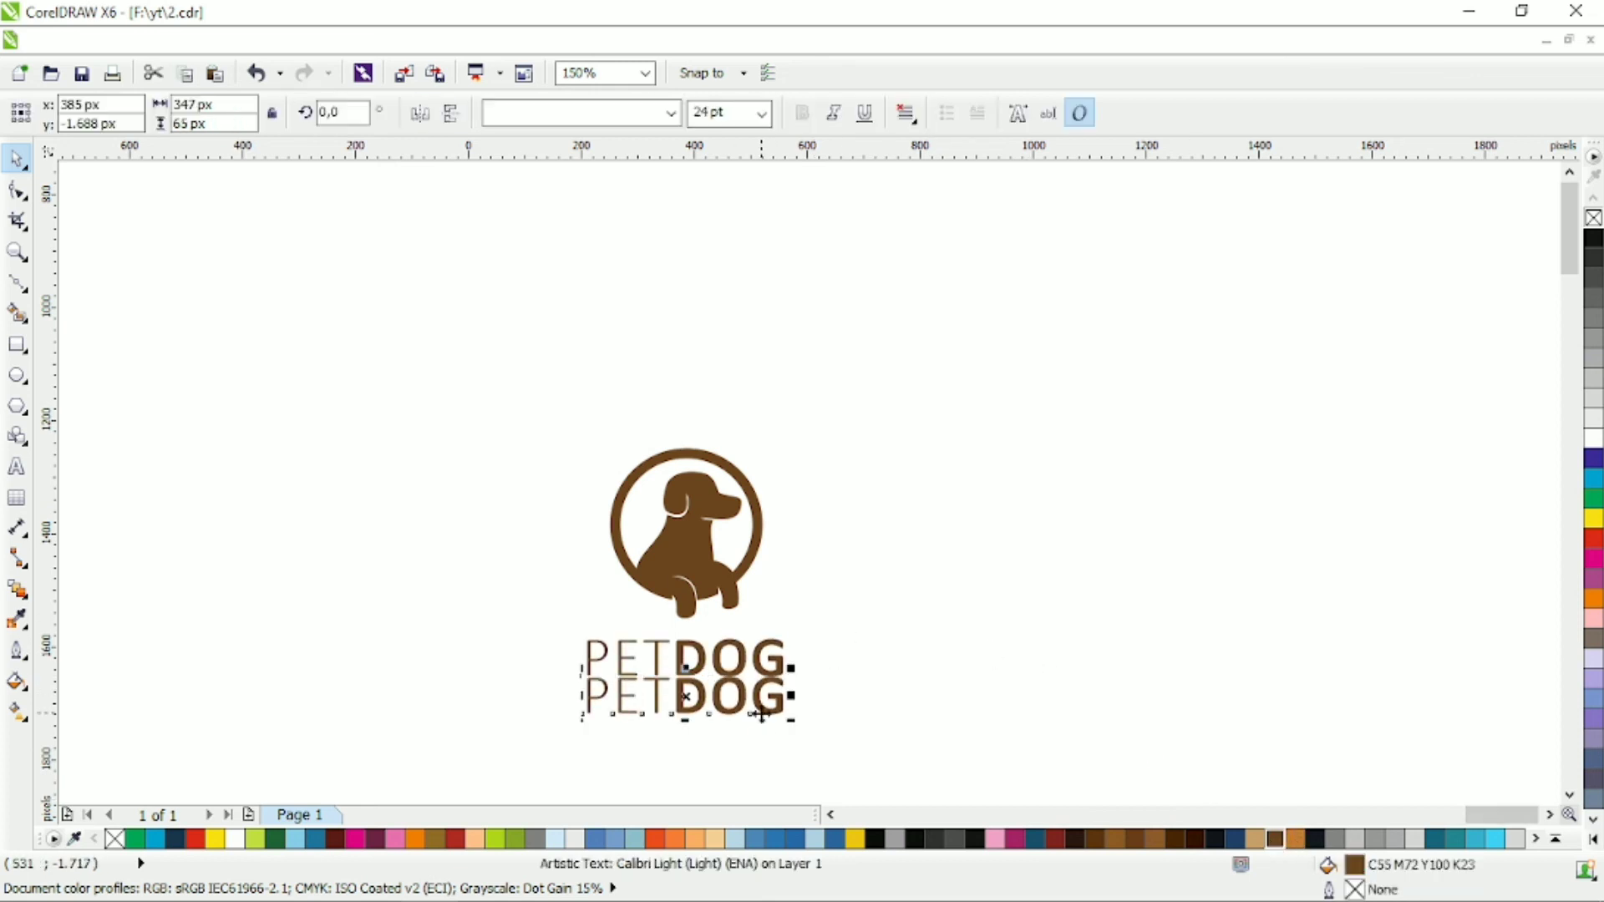
{"action": "double_click", "coordinate": [761, 711]}
{"action": "key", "text": "ctrl+a"}
{"action": "type", "text": "LOGO DESIGN"}
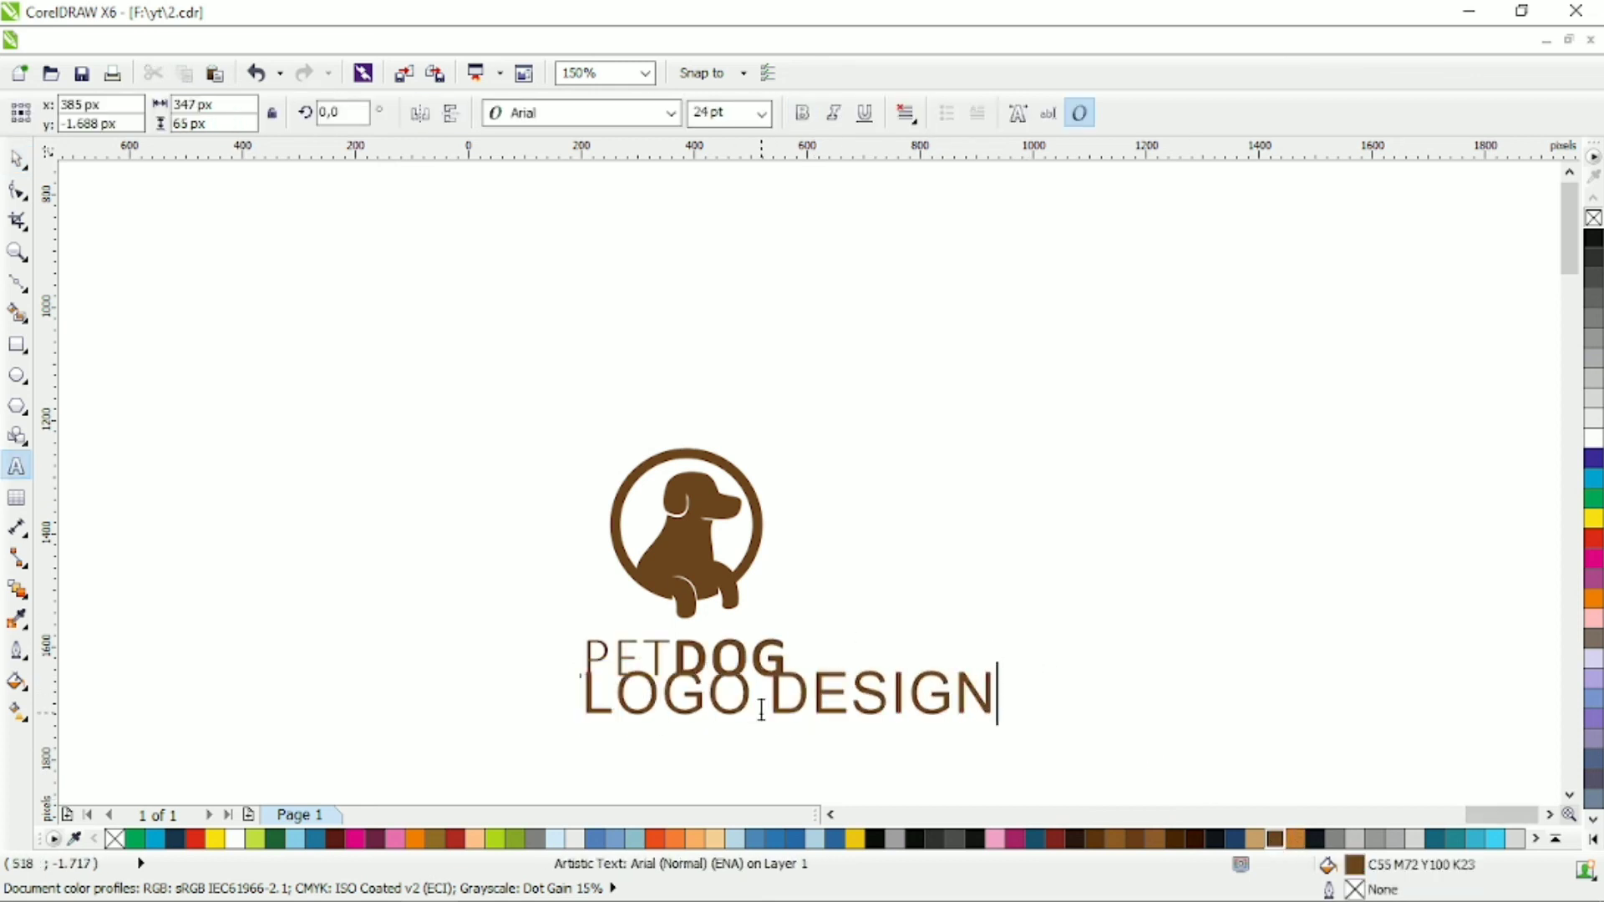
- Set LOGO DESIGN to bold Calibri and scale it down to about 5.9 pt
{"action": "left_click", "coordinate": [16, 158]}
{"action": "left_click", "coordinate": [670, 113]}
{"action": "left_click", "coordinate": [659, 186]}
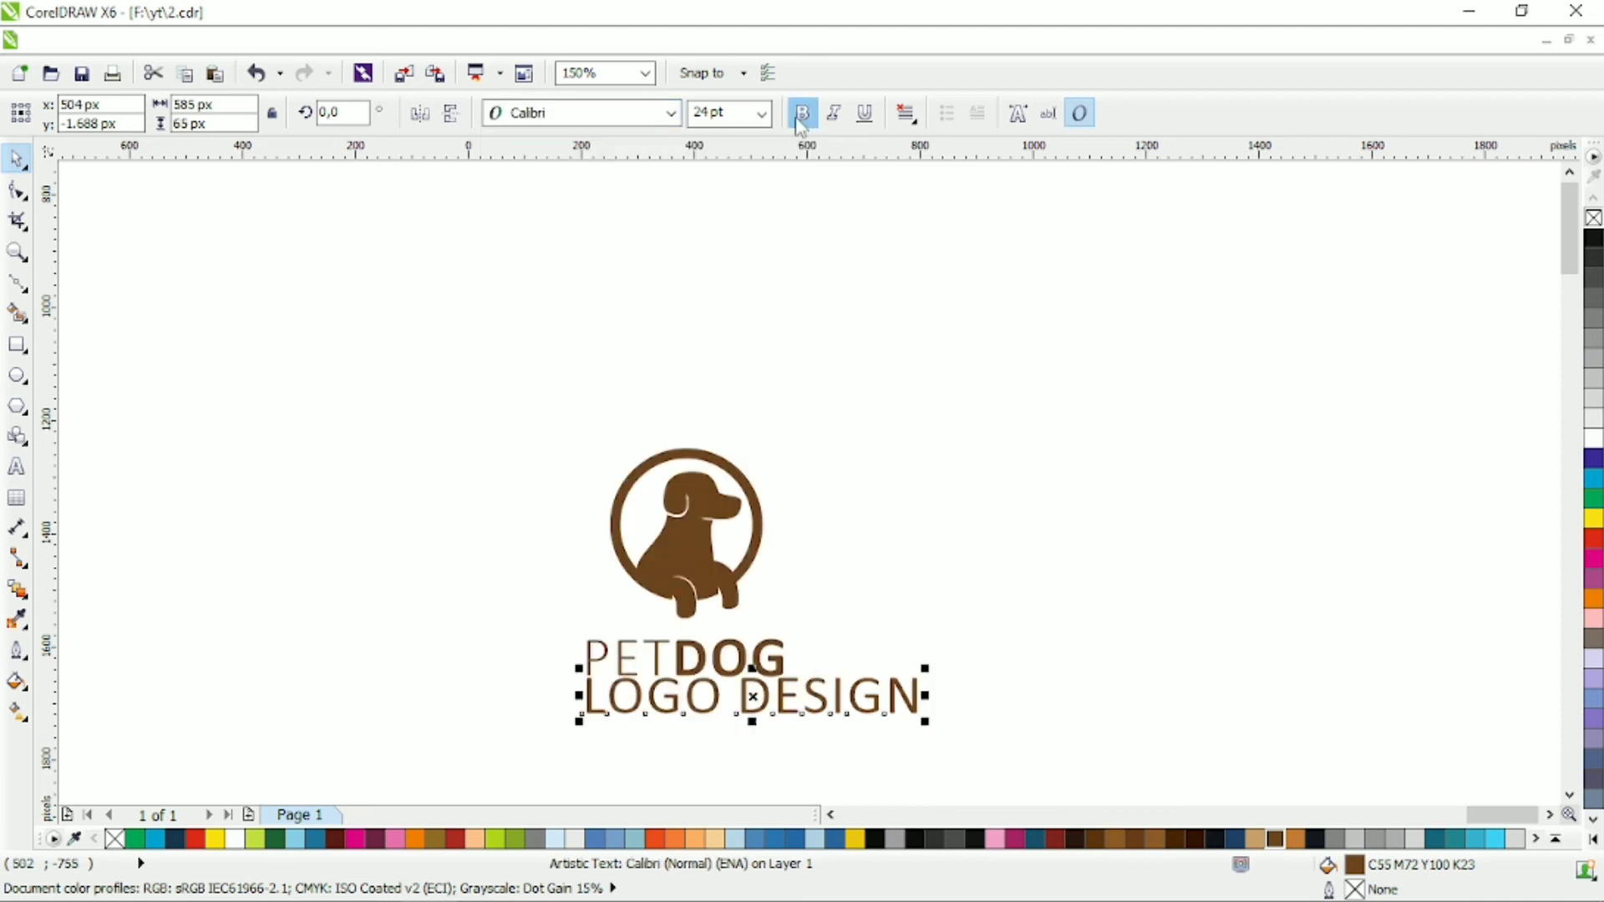
{"action": "left_click", "coordinate": [800, 114]}
{"action": "left_click_drag", "start_coordinate": [933, 723], "coordinate": [659, 723]}
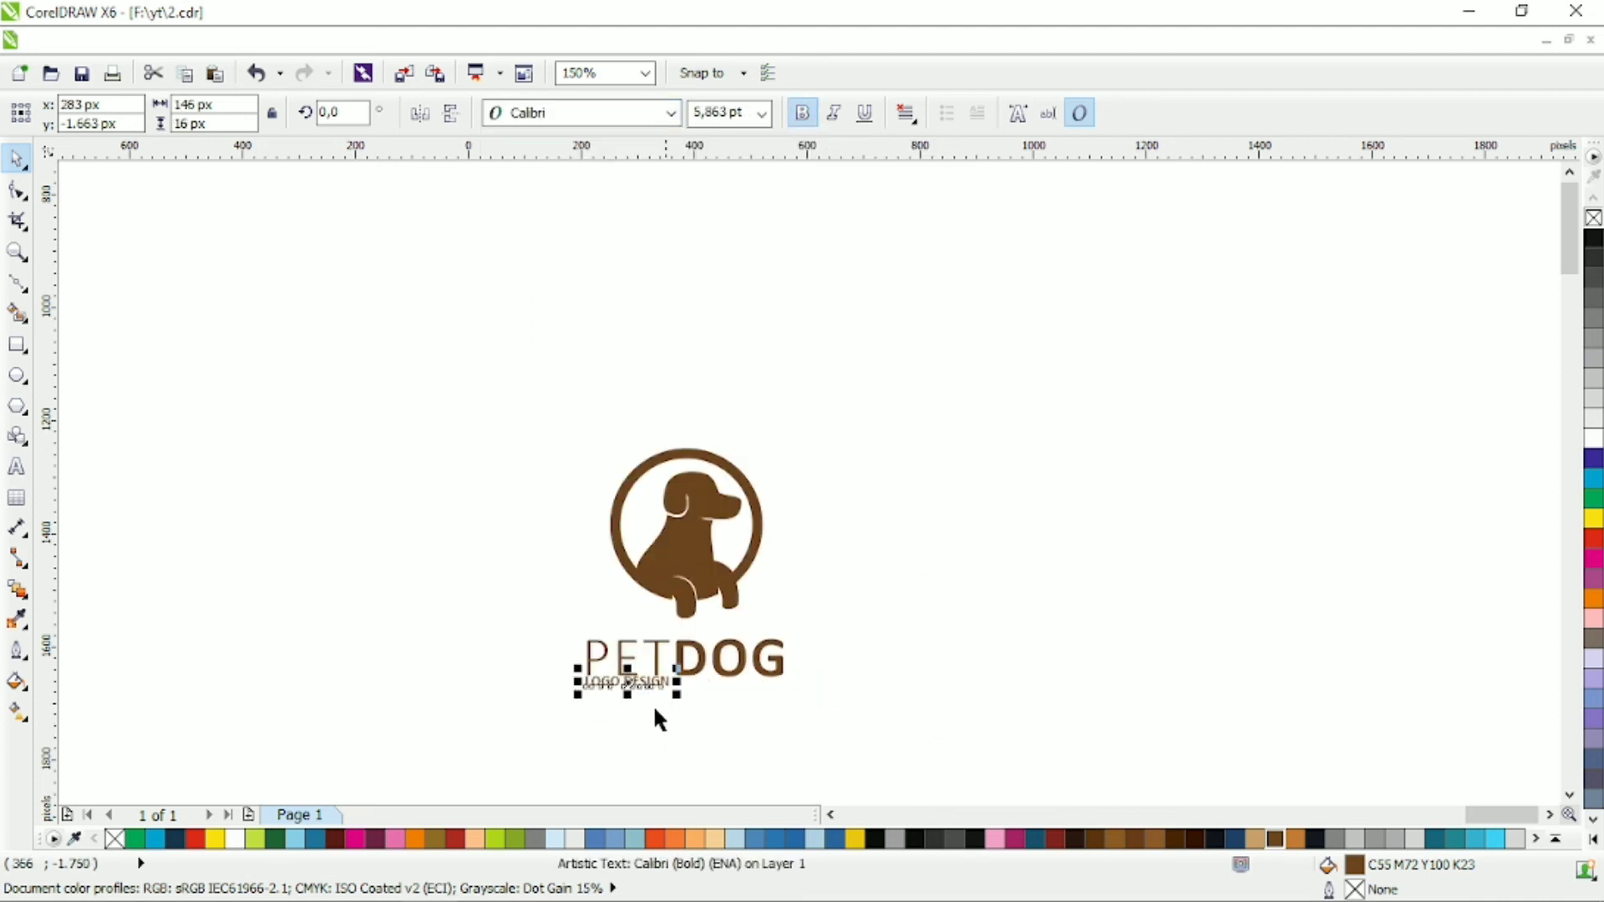
- Centre LOGO DESIGN beneath PETDOG with centred text alignment and widen its letter spacing to nearly the width of PETDOG
{"action": "key", "text": "ctrl+a"}
{"action": "left_click", "coordinate": [683, 685]}
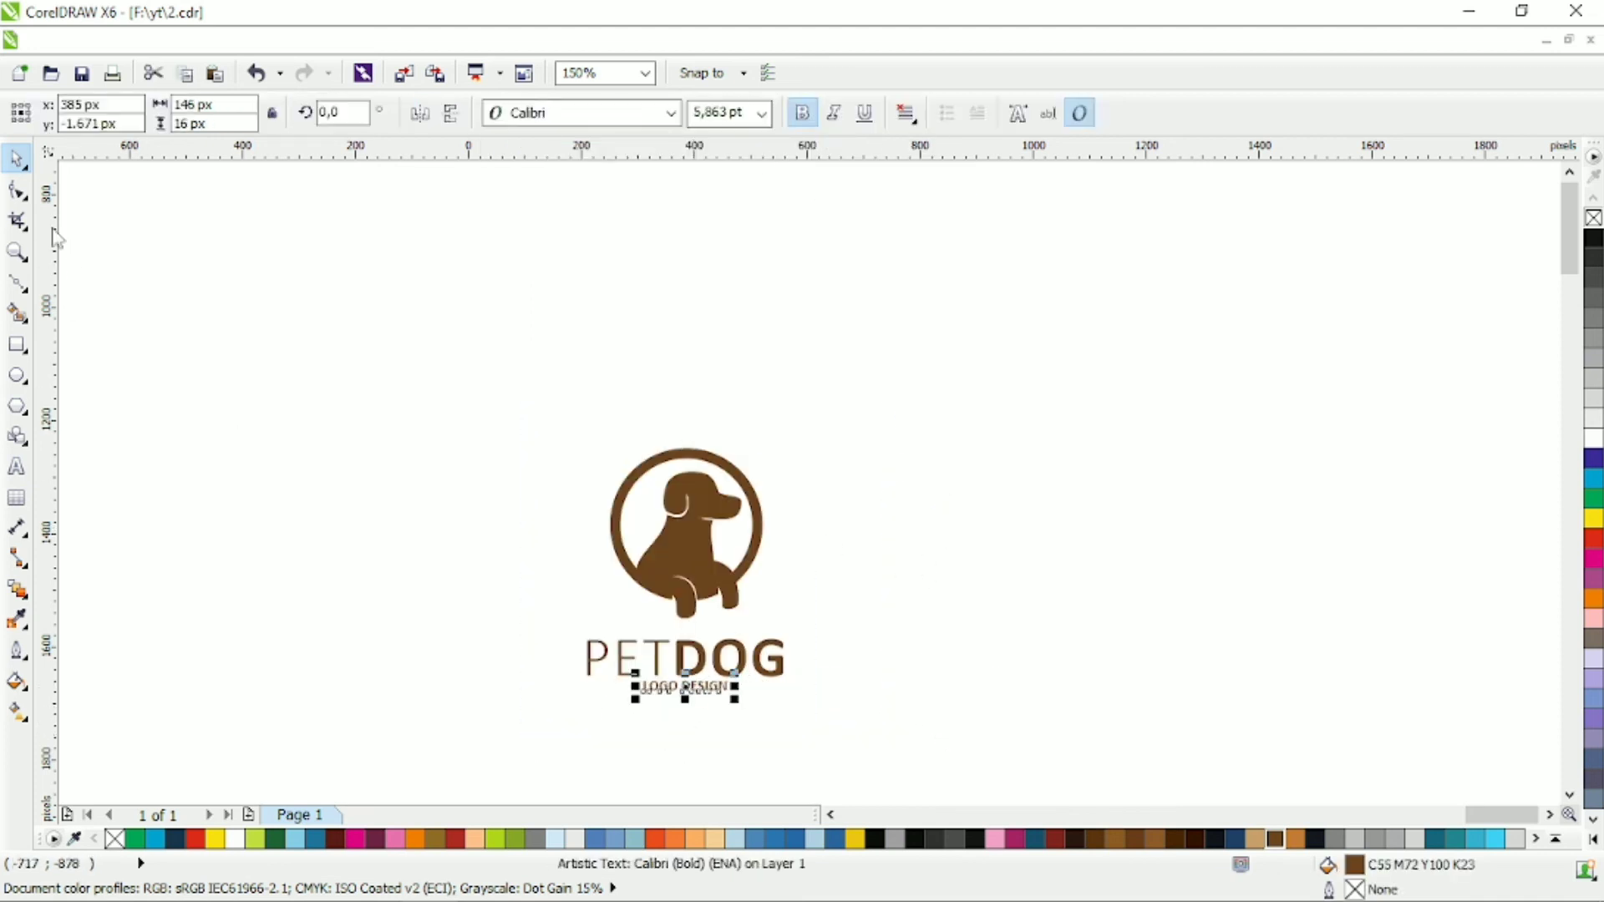
{"action": "left_click", "coordinate": [907, 112]}
{"action": "left_click", "coordinate": [952, 195]}
{"action": "left_click", "coordinate": [16, 190]}
{"action": "left_click_drag", "start_coordinate": [736, 698], "coordinate": [818, 696]}
- Scale up the dog emblem and both text lines together proportionally
{"action": "left_click", "coordinate": [16, 158]}
{"action": "key", "text": "ctrl+a"}
{"action": "left_click_drag", "start_coordinate": [791, 439], "coordinate": [961, 314]}
{"action": "left_click", "coordinate": [1033, 380]}
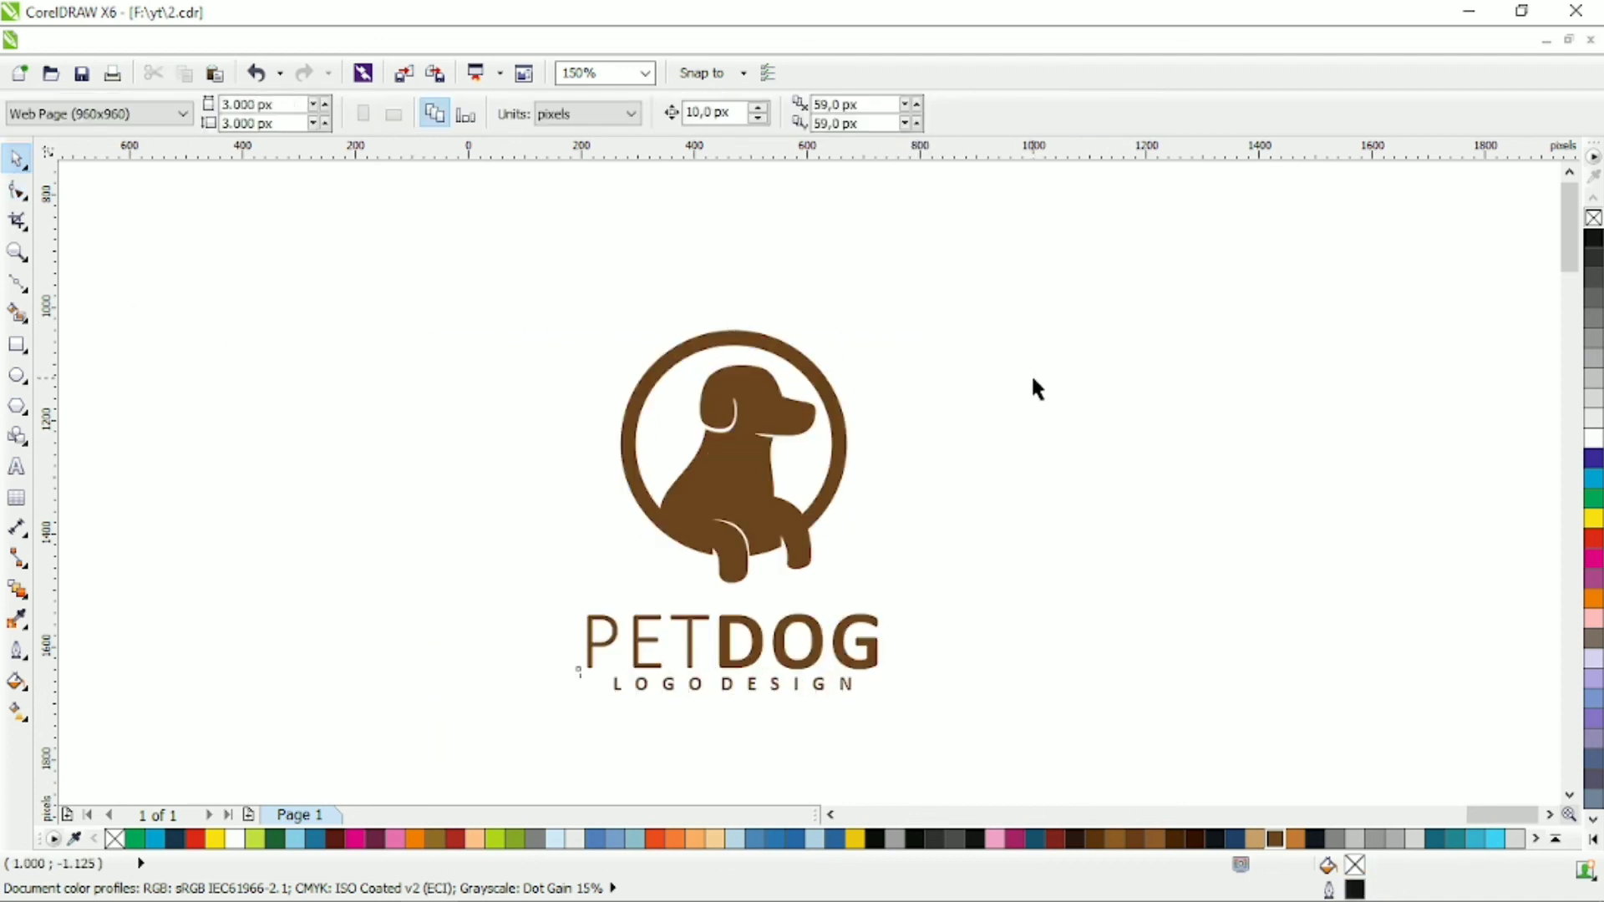